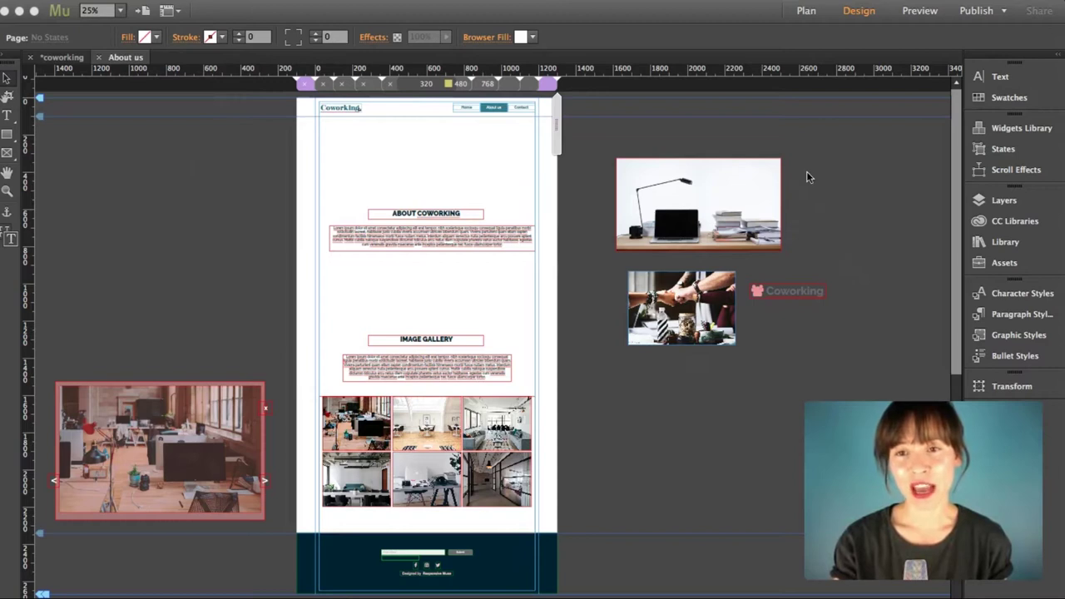
{"action": "left_click", "coordinate": [756, 176]}
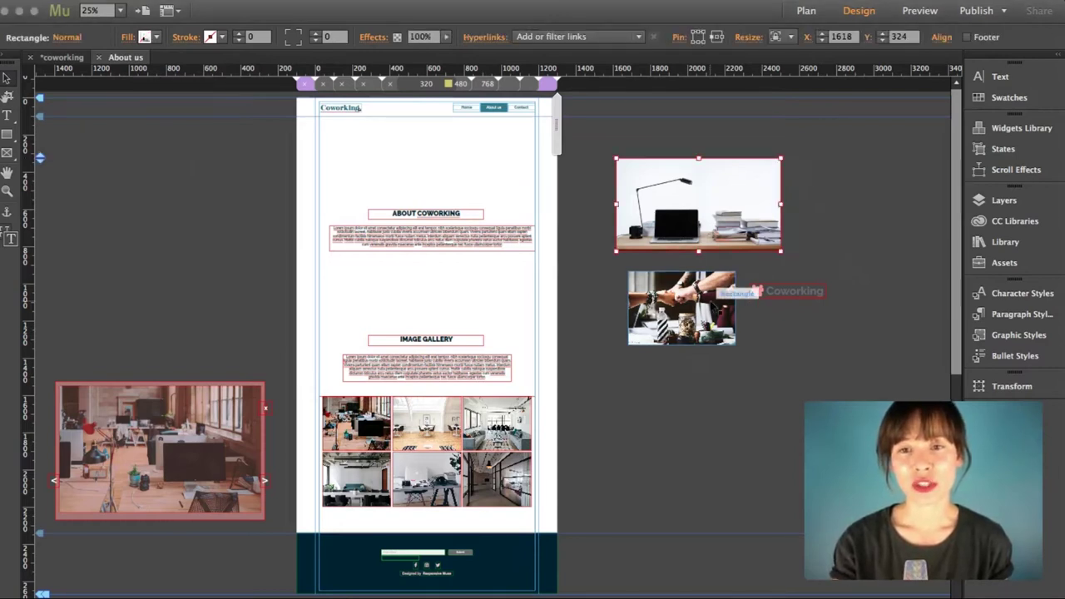
{"action": "left_click", "coordinate": [729, 296]}
{"action": "left_click", "coordinate": [801, 288]}
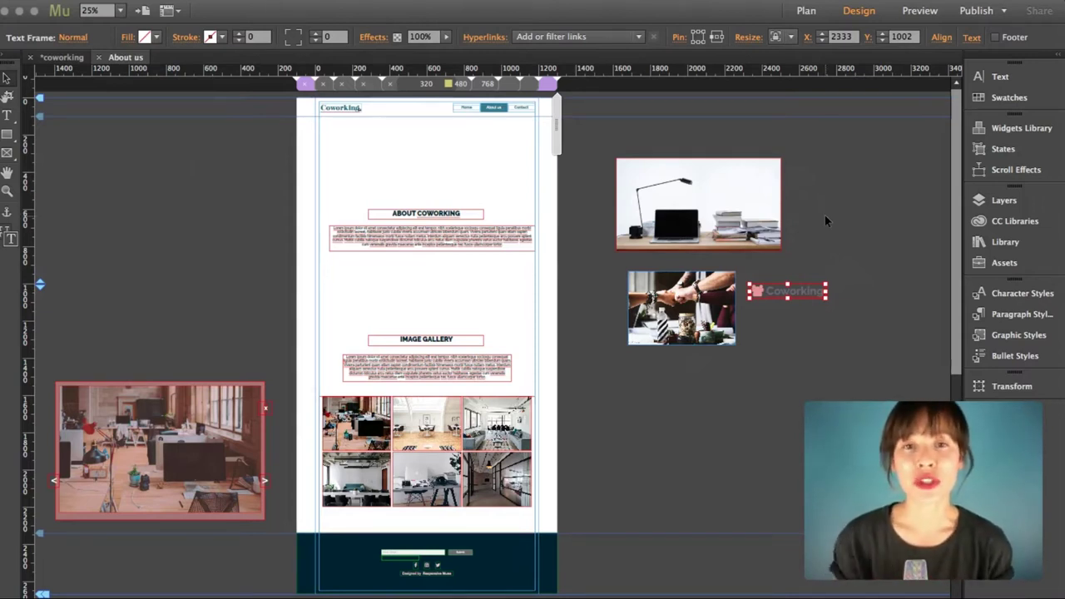
- Place the desk photo at the page's top-left corner (X -100, Y 0) and make it Stretch to Browser Width
{"action": "left_click", "coordinate": [728, 213]}
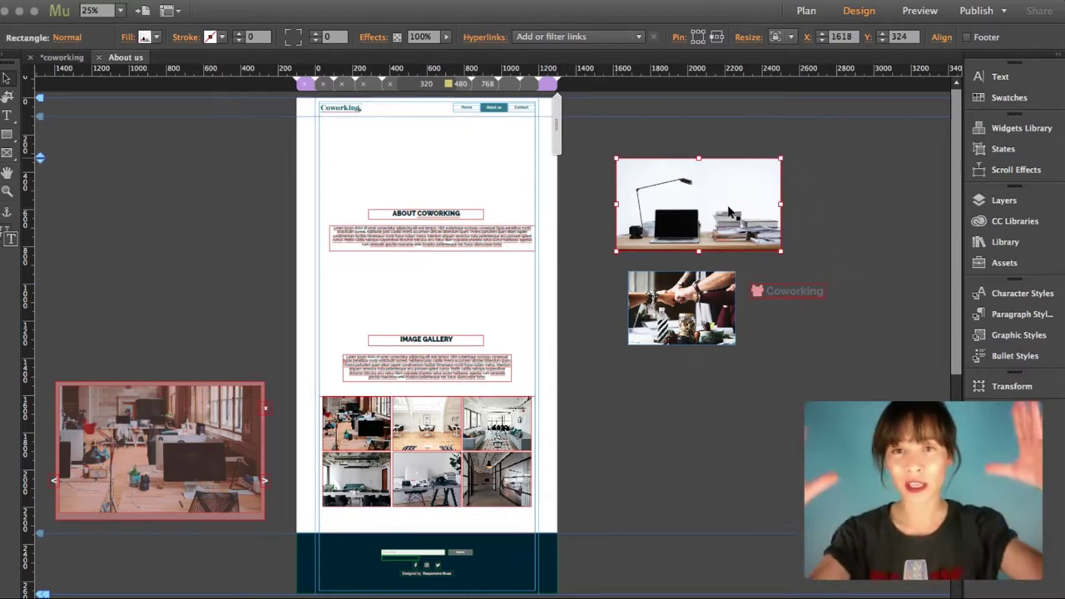
{"action": "left_click_drag", "start_coordinate": [729, 213], "coordinate": [393, 146]}
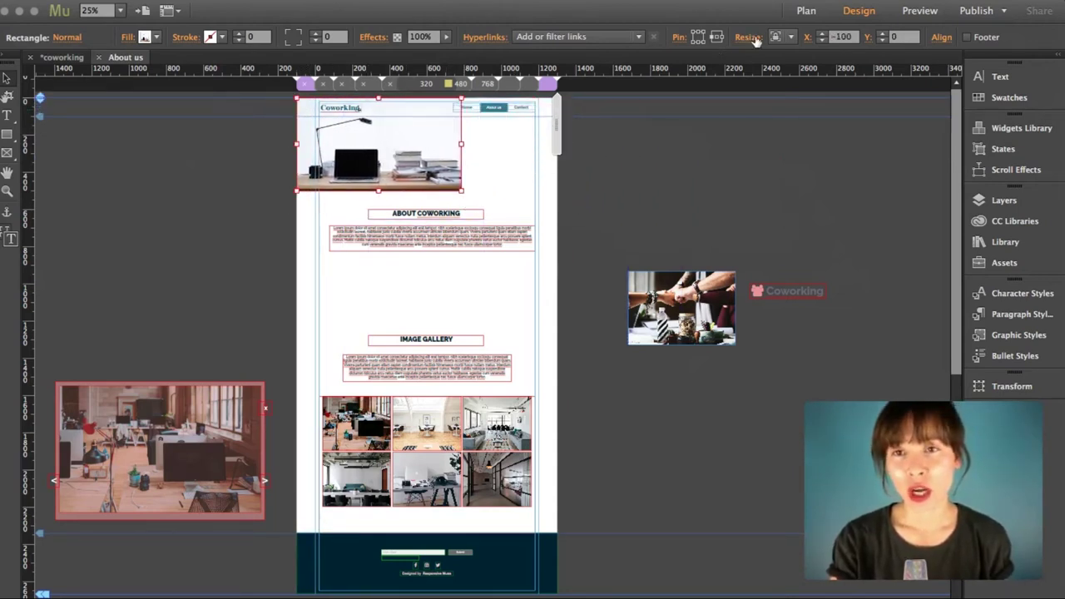
{"action": "left_click", "coordinate": [759, 40]}
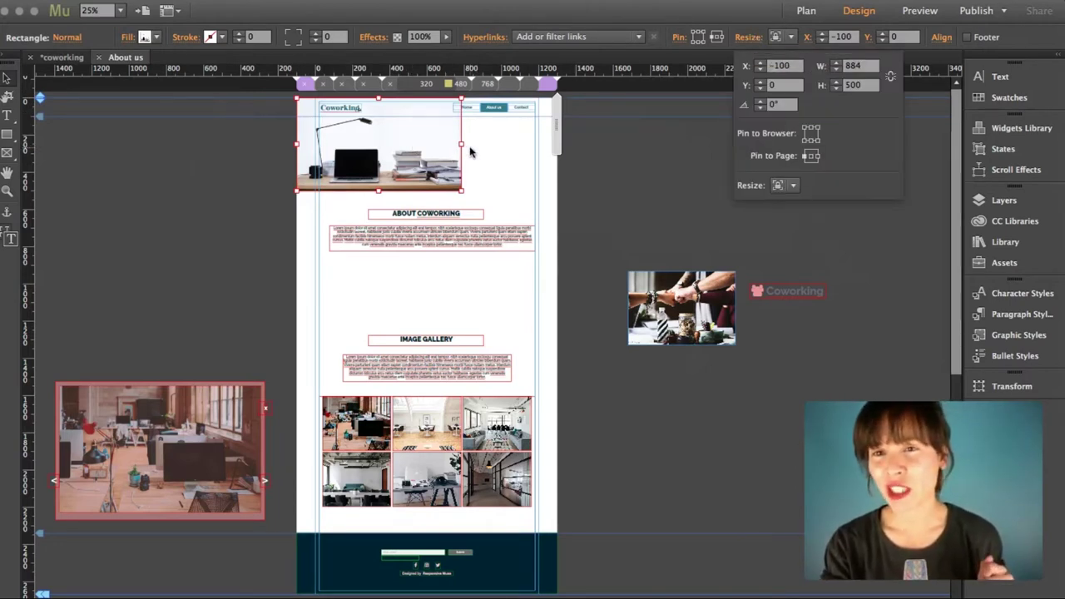
{"action": "left_click", "coordinate": [793, 36]}
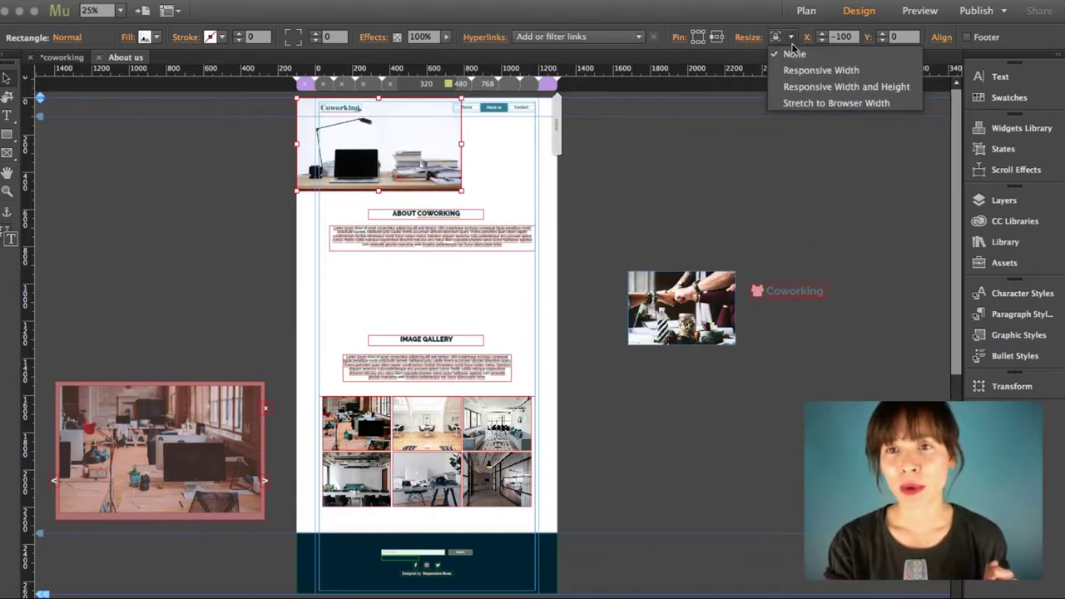
{"action": "left_click", "coordinate": [801, 104]}
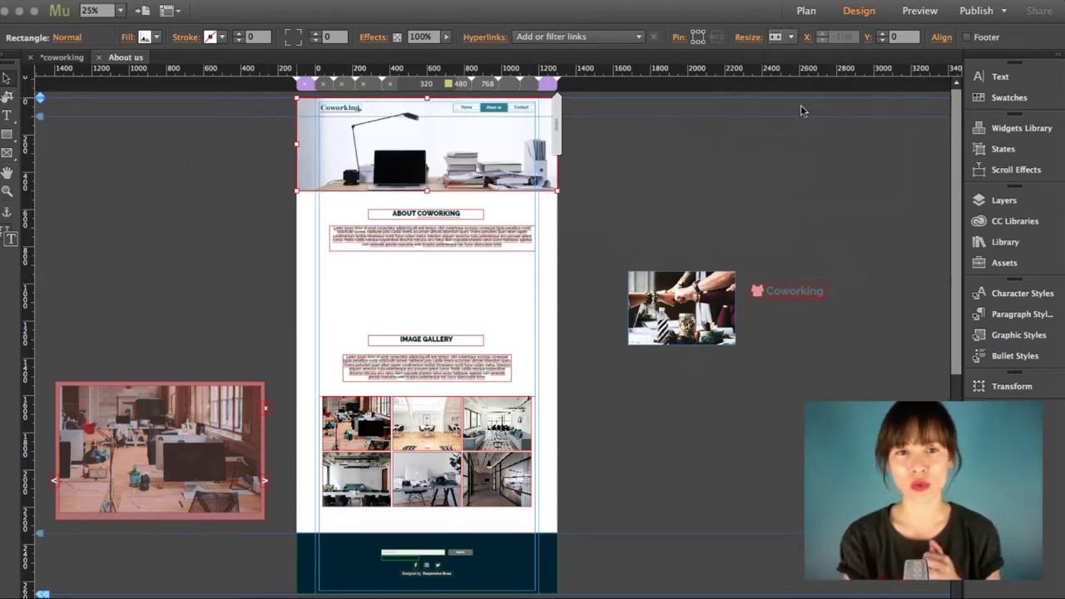
- Set the banner photo's height to 550 and deselect it
{"action": "left_click", "coordinate": [758, 39]}
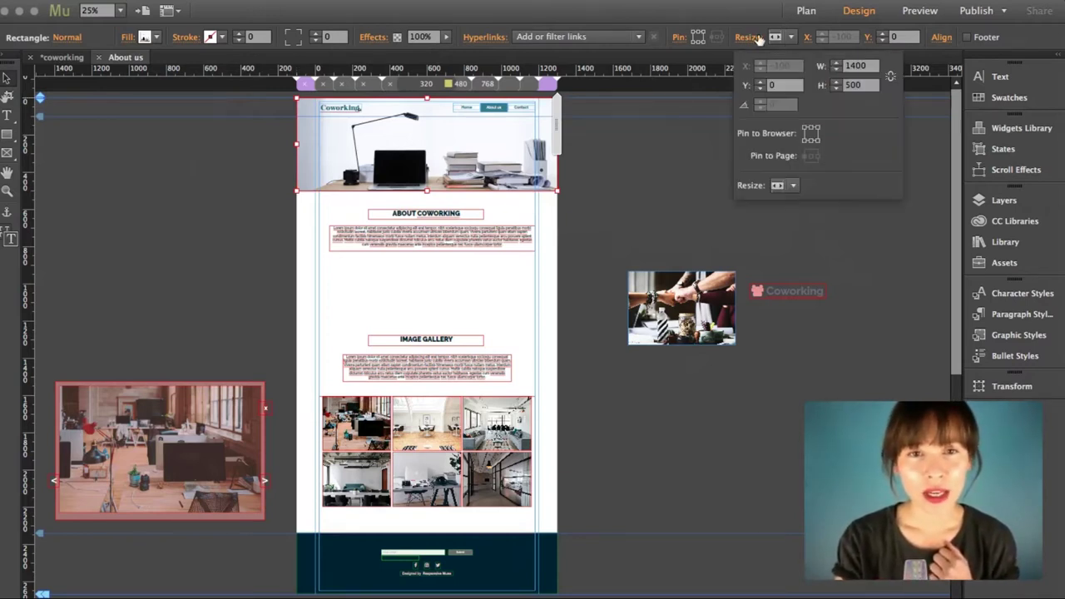
{"action": "left_click", "coordinate": [852, 85]}
{"action": "type", "text": "550"}
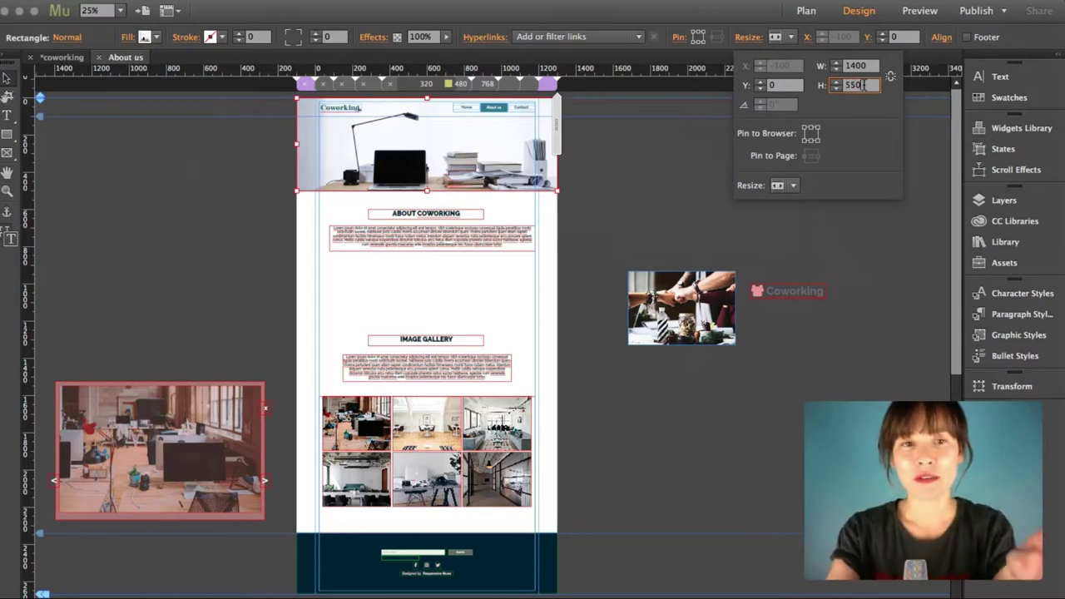
{"action": "key", "text": "Return"}
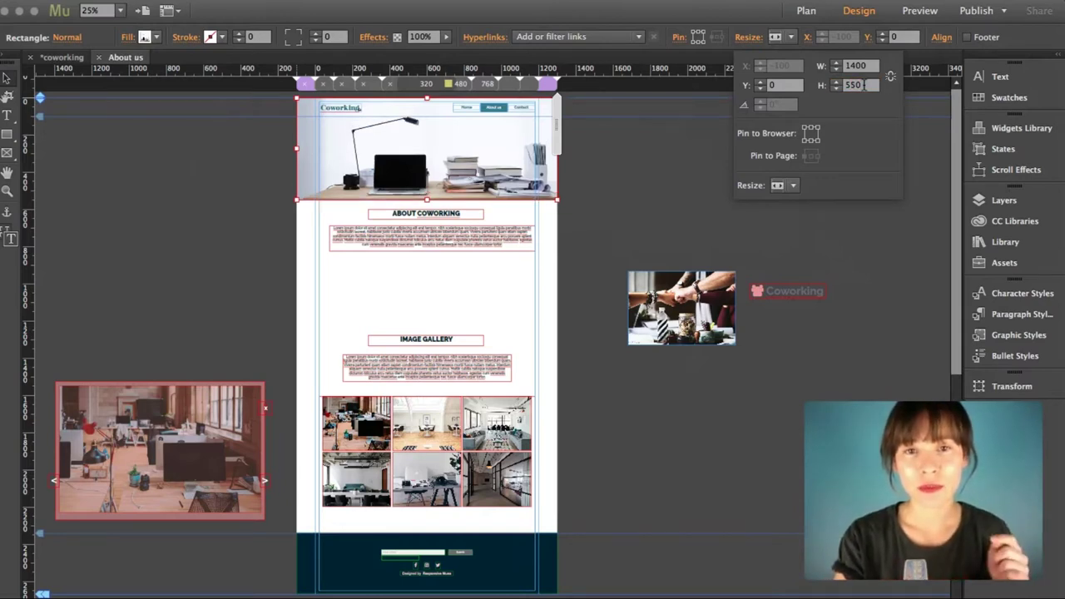
{"action": "left_click", "coordinate": [711, 114]}
{"action": "left_click", "coordinate": [683, 184]}
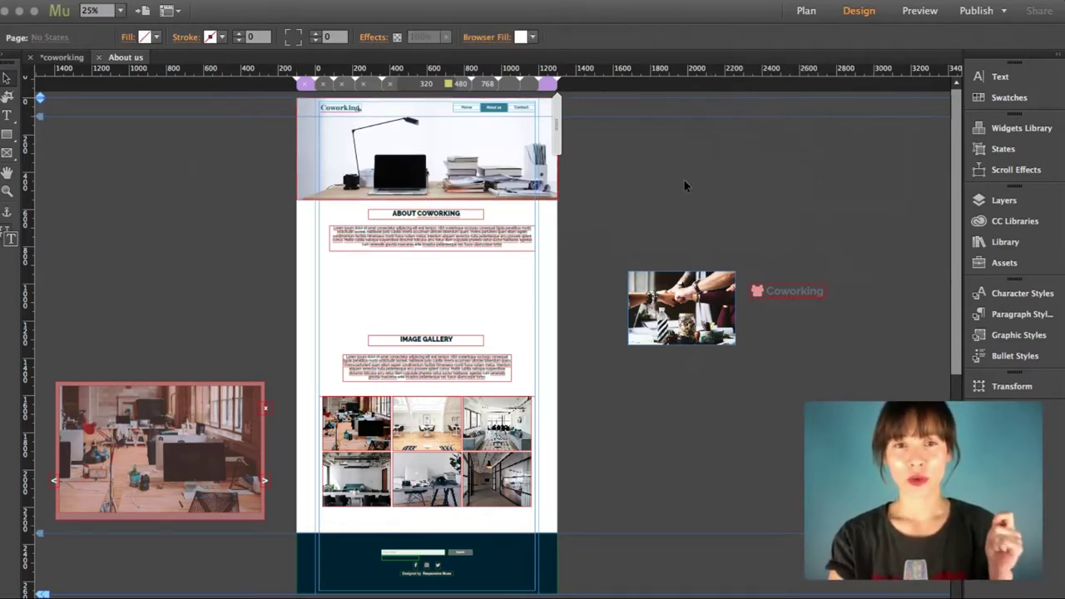
- Move the ABOUT COWORKING heading and its paragraph down together to Y 677
{"action": "left_click", "coordinate": [456, 213]}
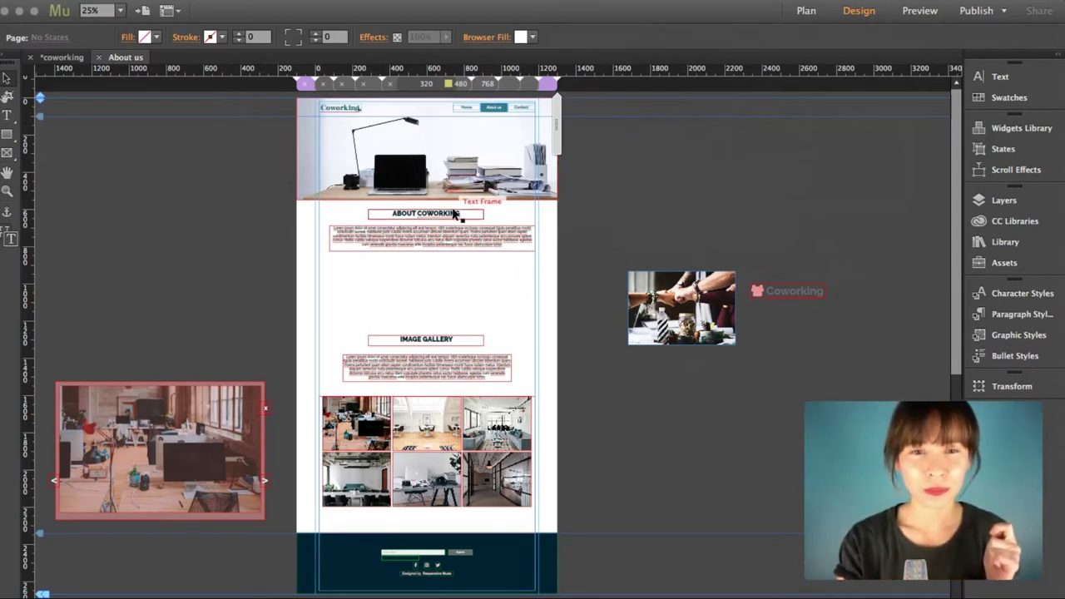
{"action": "left_click", "coordinate": [450, 236], "text": "shift"}
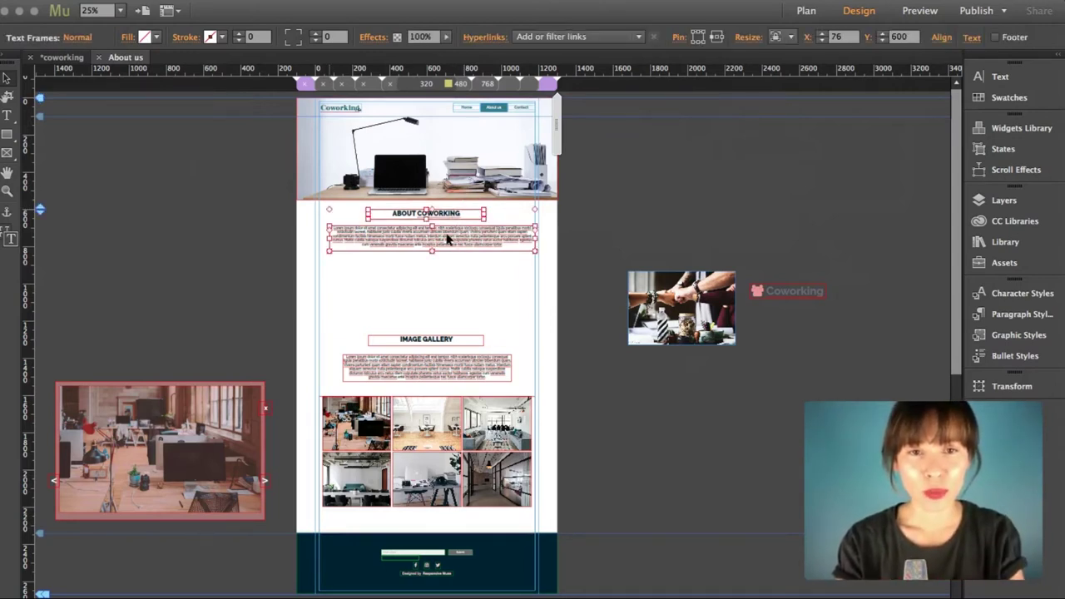
{"action": "left_click_drag", "start_coordinate": [444, 217], "coordinate": [445, 234]}
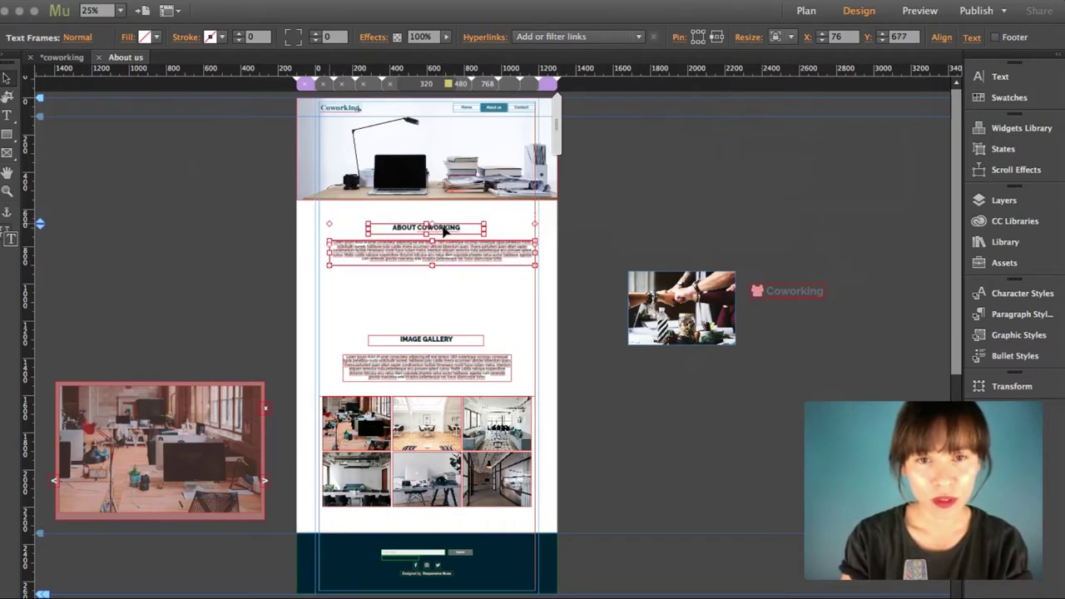
{"action": "left_click", "coordinate": [602, 217]}
- Narrow the ABOUT COWORKING paragraph from its left side to start at X 559, and left-align its text
{"action": "left_click", "coordinate": [479, 254]}
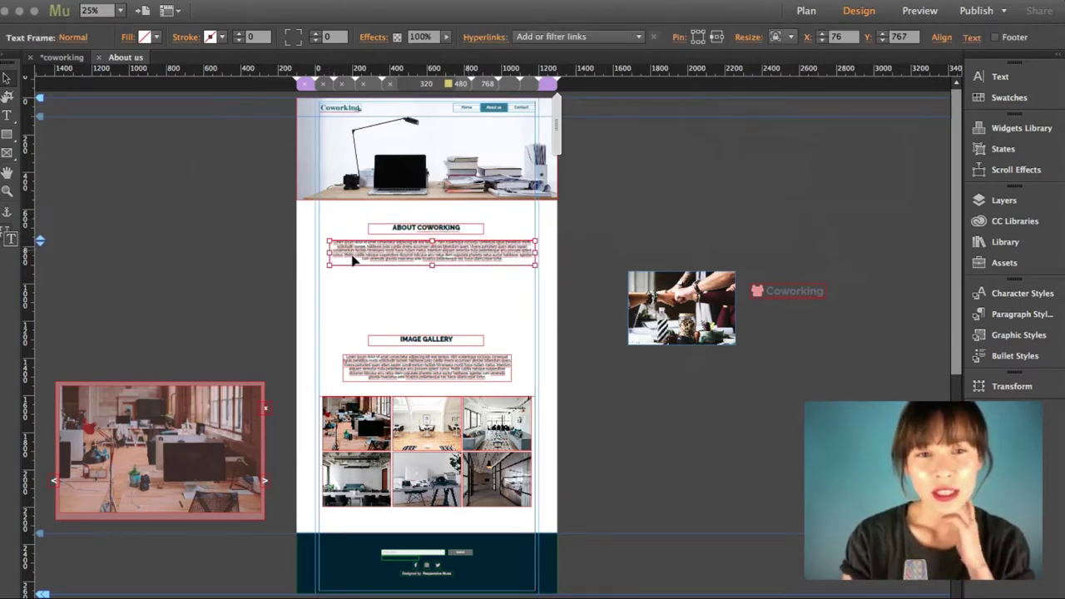
{"action": "left_click_drag", "start_coordinate": [331, 254], "coordinate": [428, 256]}
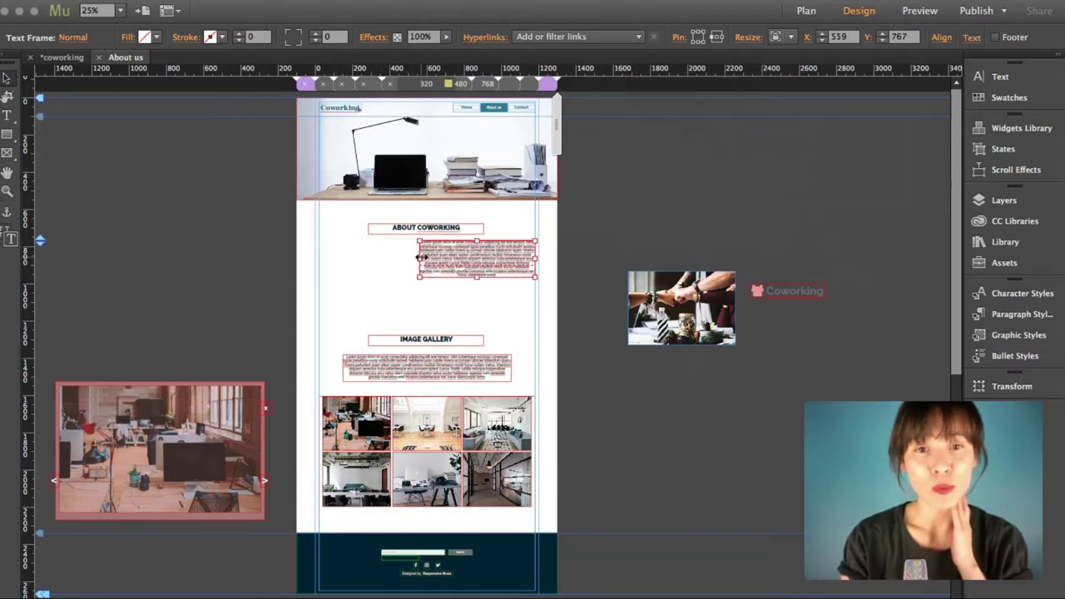
{"action": "left_click", "coordinate": [1002, 77]}
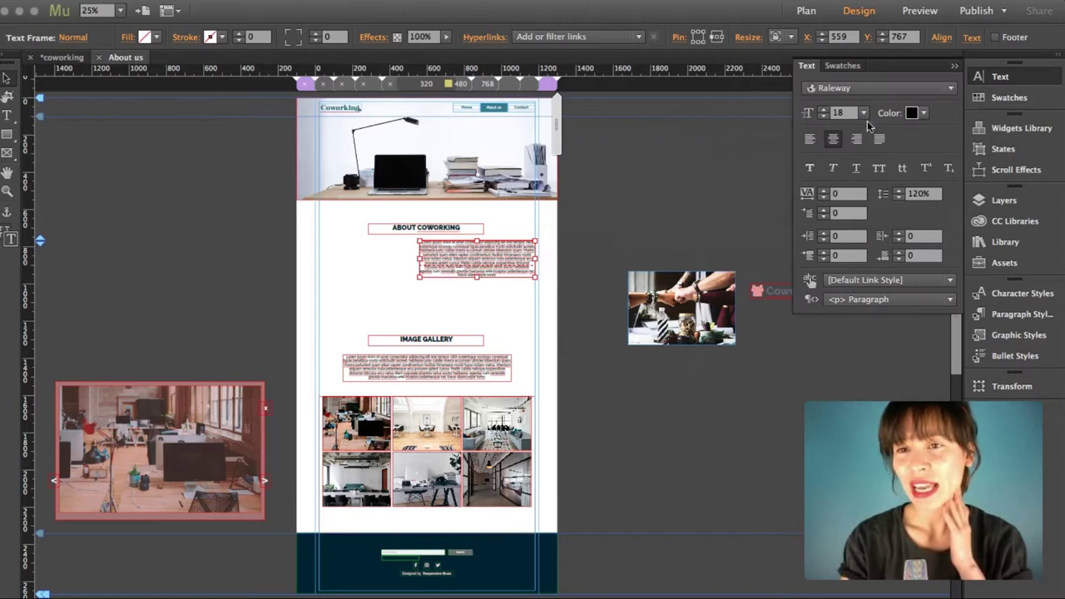
{"action": "left_click", "coordinate": [954, 66]}
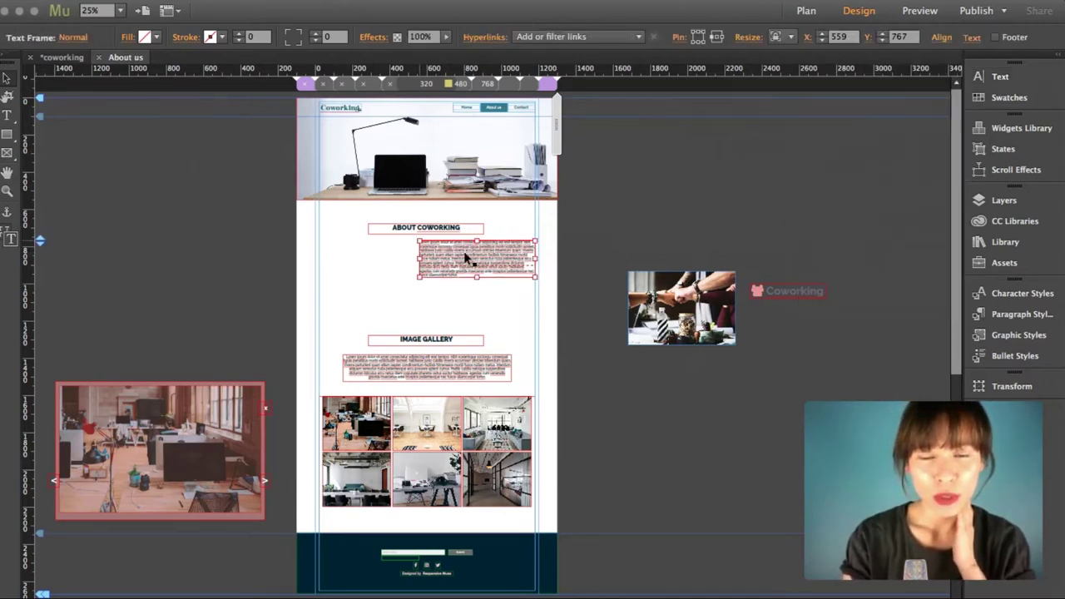
- Lower the paragraph and place the fist-bump photo on the page's left half below the heading, at X 20, Y 788
{"action": "left_click_drag", "start_coordinate": [468, 261], "coordinate": [468, 283]}
{"action": "left_click", "coordinate": [670, 312]}
{"action": "left_click_drag", "start_coordinate": [699, 310], "coordinate": [390, 287]}
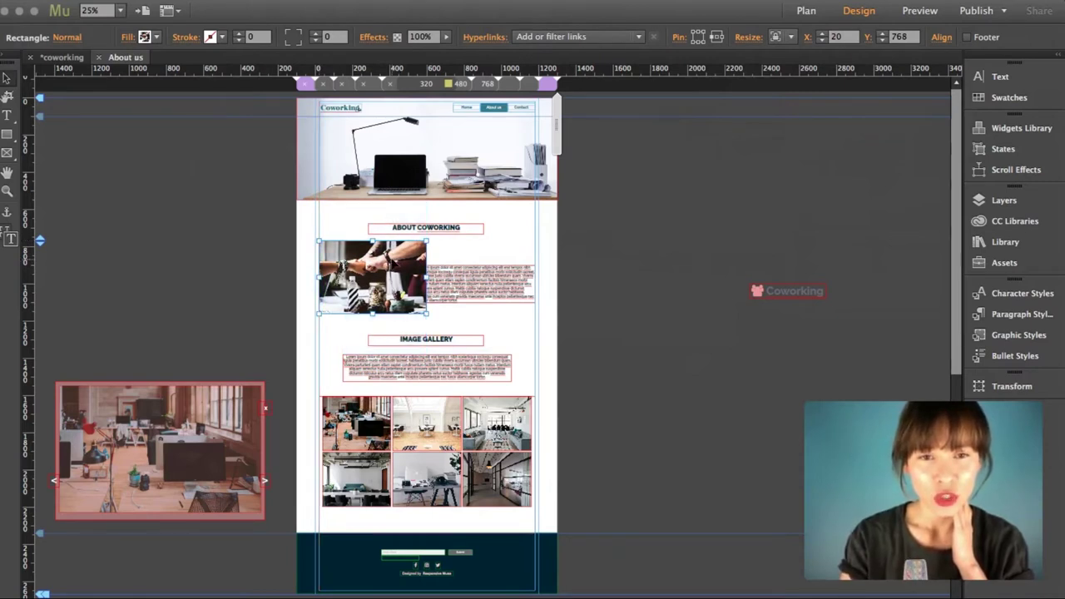
{"action": "left_click_drag", "start_coordinate": [391, 265], "coordinate": [391, 262]}
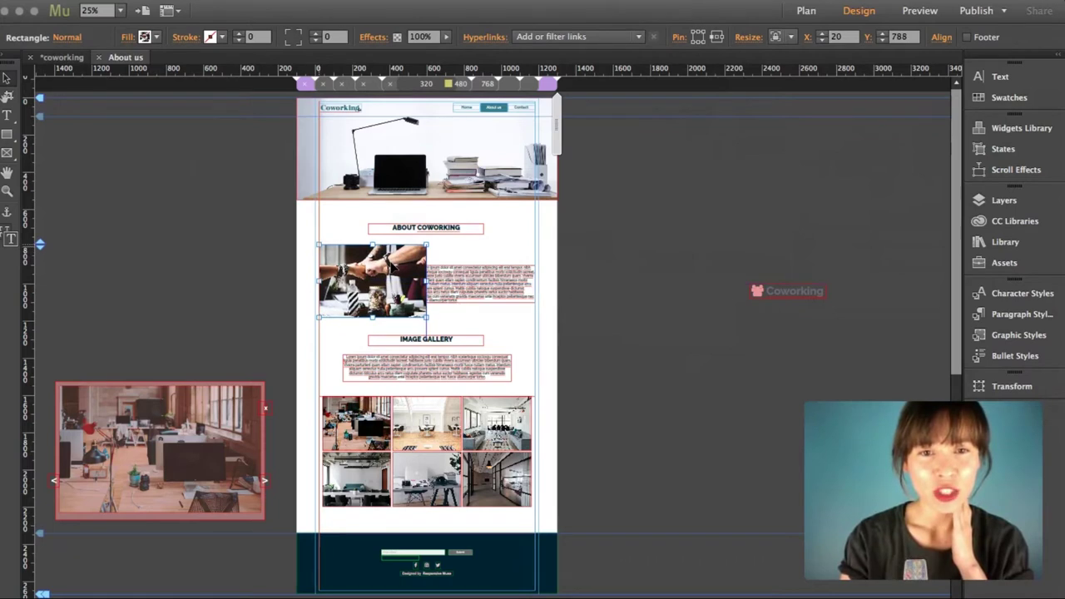
- Narrow the paragraph to start at X 627 and place the Coworking title with its icon above it at X 627, Y 806
{"action": "left_click", "coordinate": [460, 277]}
{"action": "left_click_drag", "start_coordinate": [420, 283], "coordinate": [437, 287]}
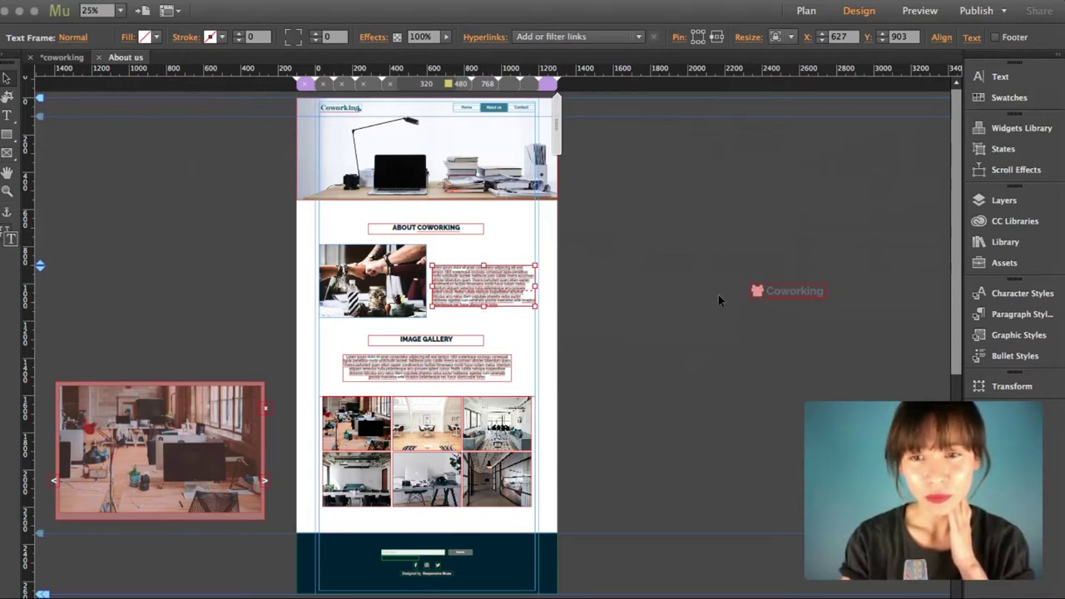
{"action": "left_click_drag", "start_coordinate": [779, 289], "coordinate": [464, 262]}
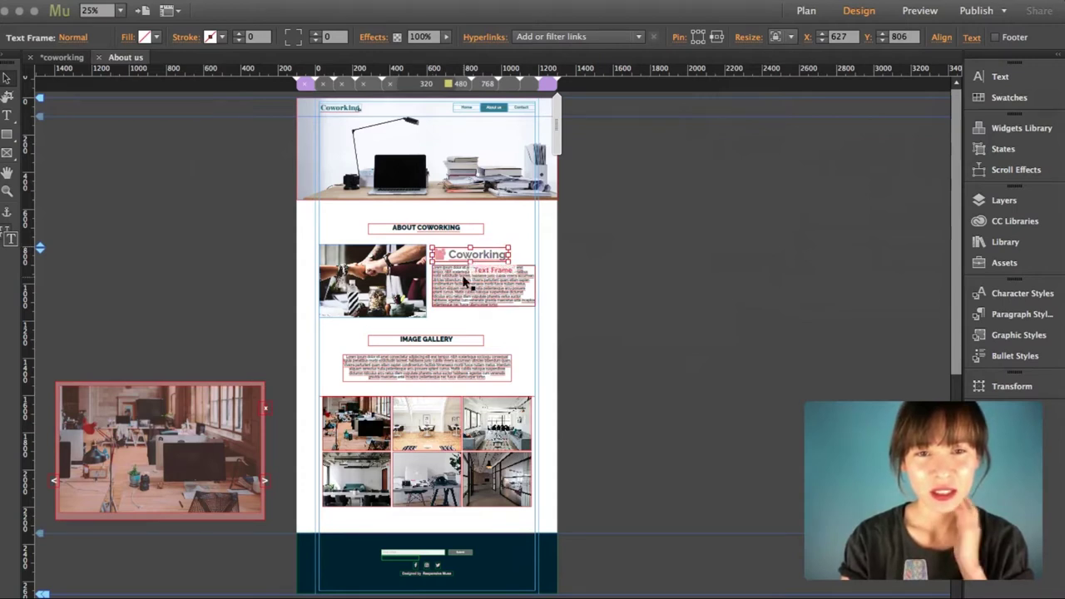
- Group the Coworking title with the paragraph below it
{"action": "left_click", "coordinate": [464, 283]}
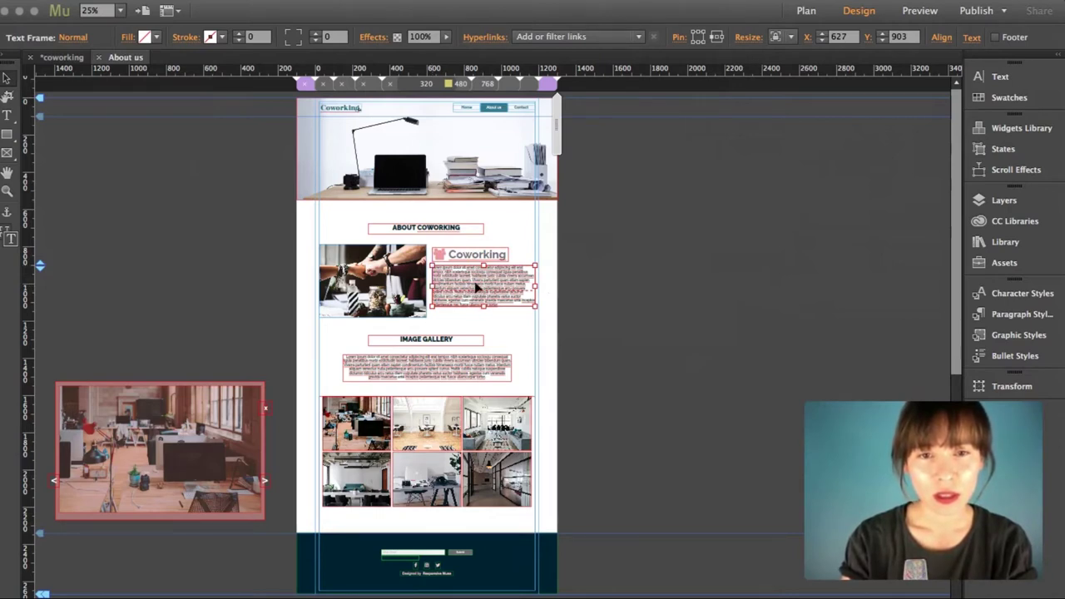
{"action": "left_click", "coordinate": [456, 257], "text": "shift"}
{"action": "right_click", "coordinate": [456, 253]}
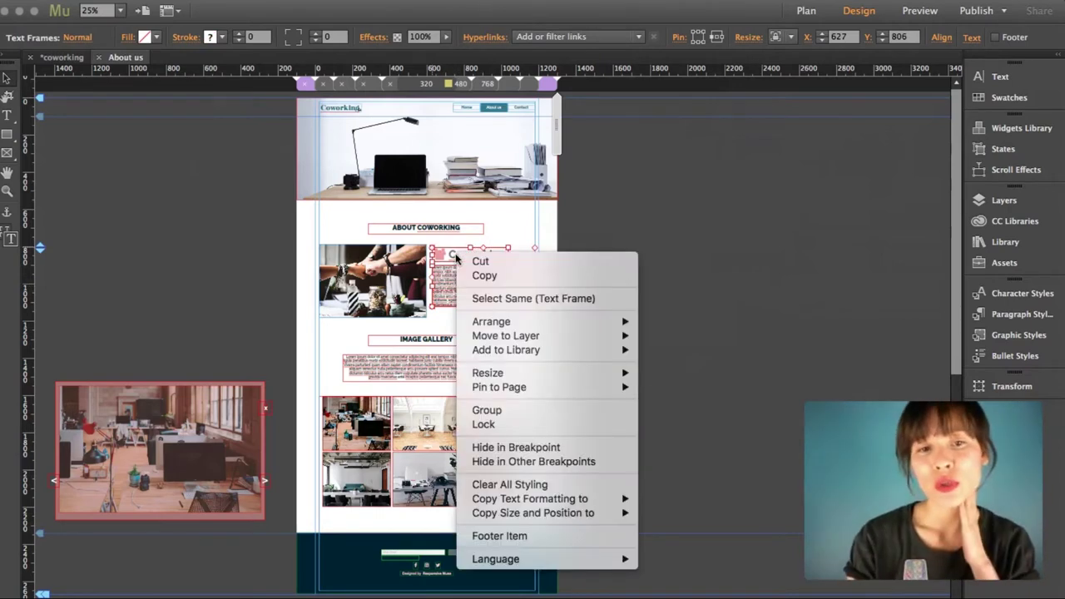
{"action": "left_click", "coordinate": [521, 408]}
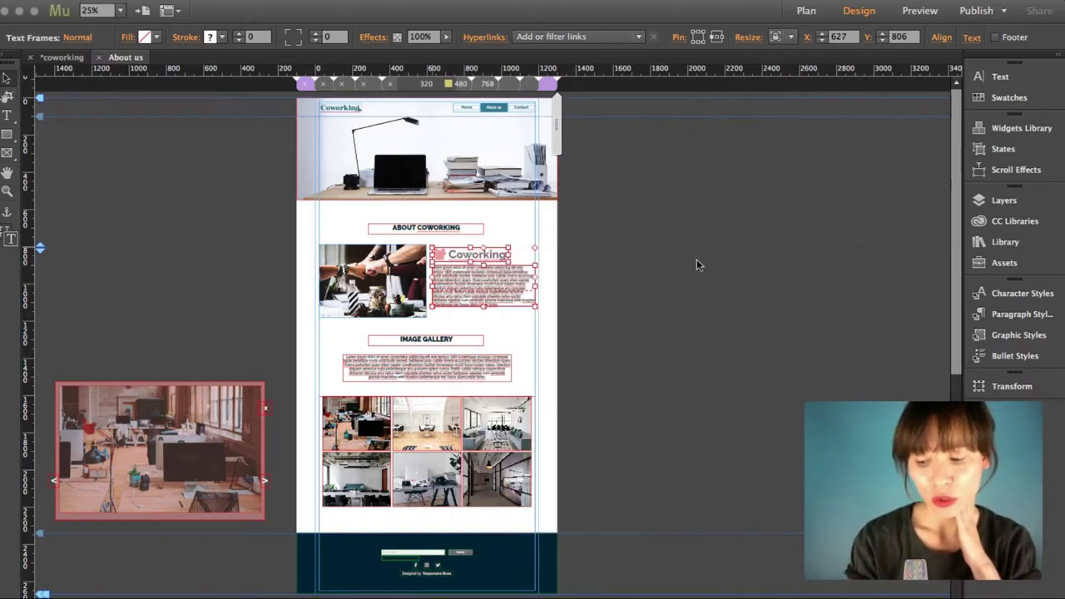
{"action": "left_click", "coordinate": [696, 259]}
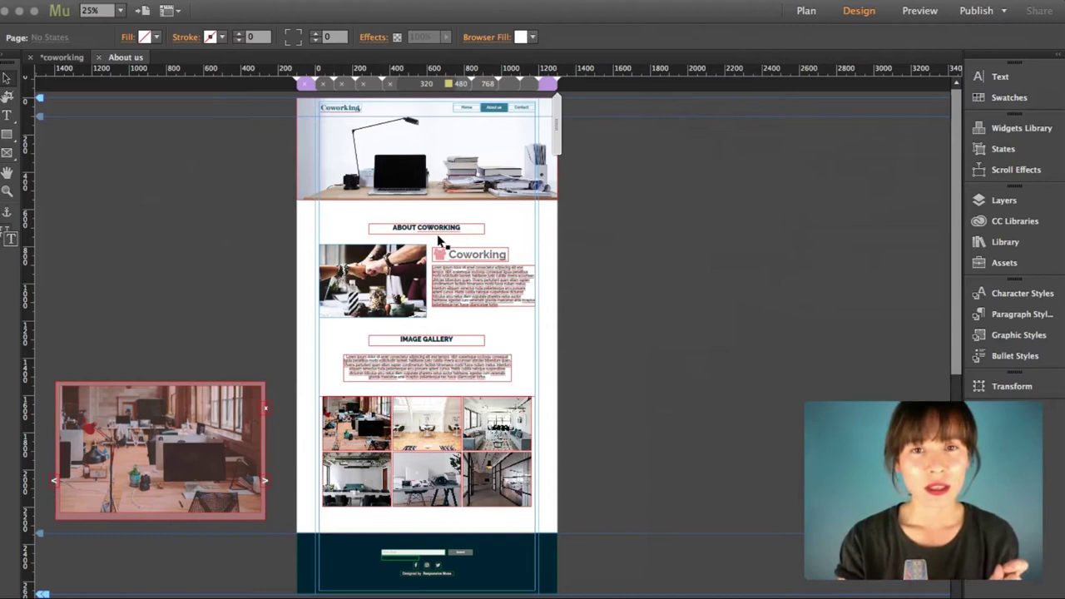
- Review the page layout, check how it looks at the next narrower breakpoint, and return to the widest breakpoint
{"action": "scroll", "coordinate": [664, 241], "scroll_direction": "down", "scroll_amount": 1}
{"action": "scroll", "coordinate": [663, 243], "scroll_direction": "up", "scroll_amount": 1}
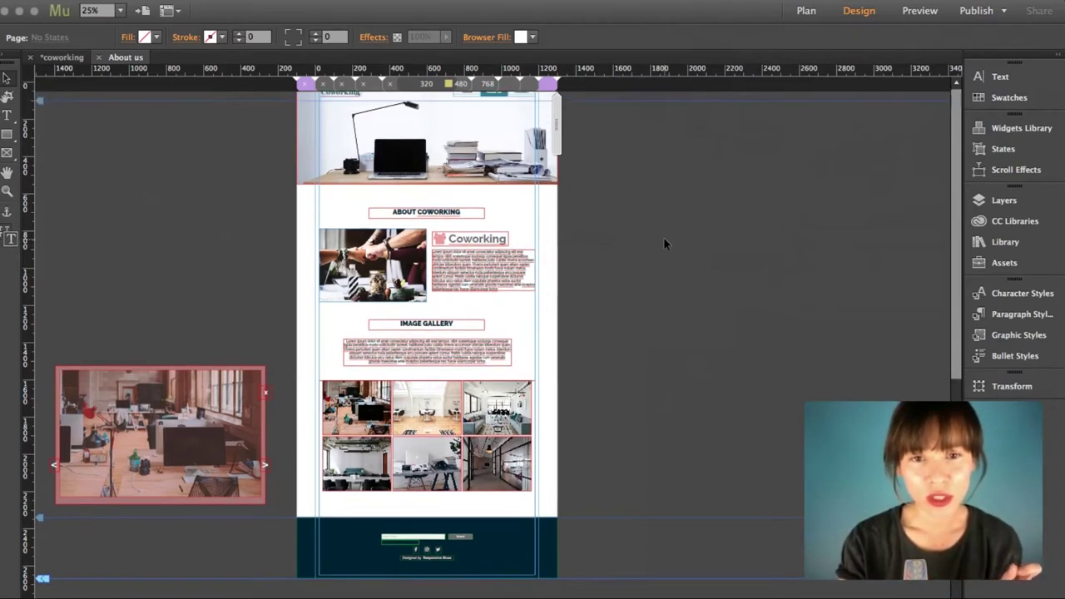
{"action": "scroll", "coordinate": [663, 237], "scroll_direction": "down", "scroll_amount": 1}
{"action": "scroll", "coordinate": [663, 241], "scroll_direction": "up", "scroll_amount": 1}
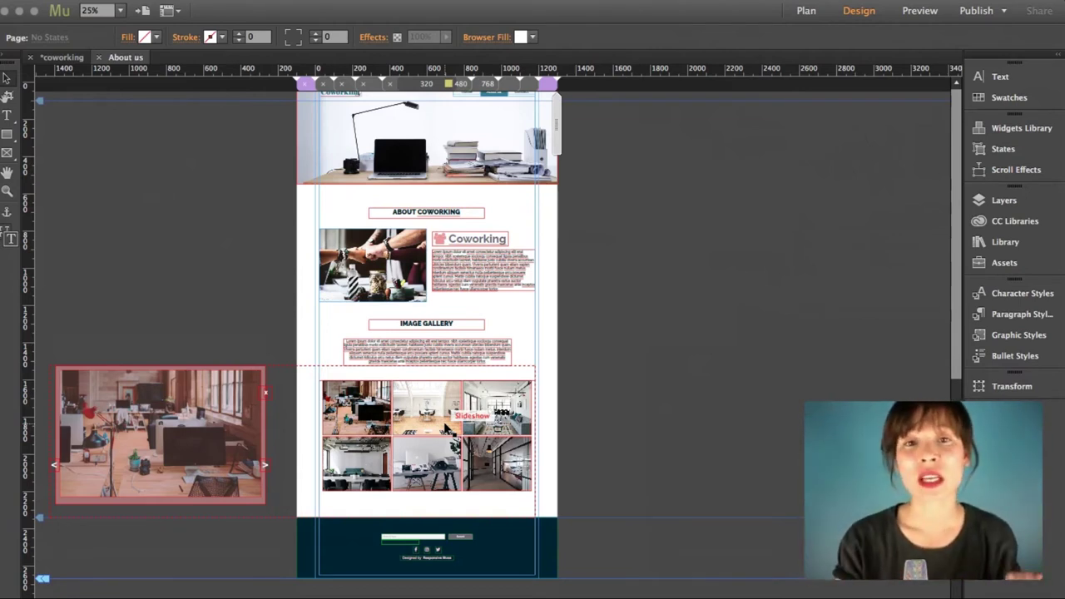
{"action": "left_click", "coordinate": [527, 84]}
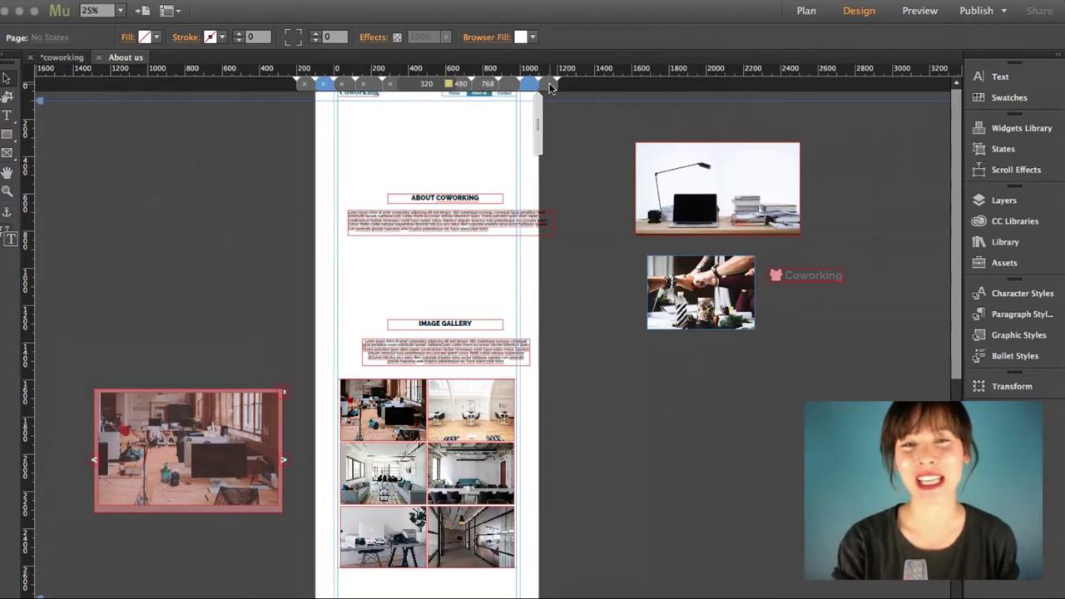
{"action": "left_click", "coordinate": [549, 85]}
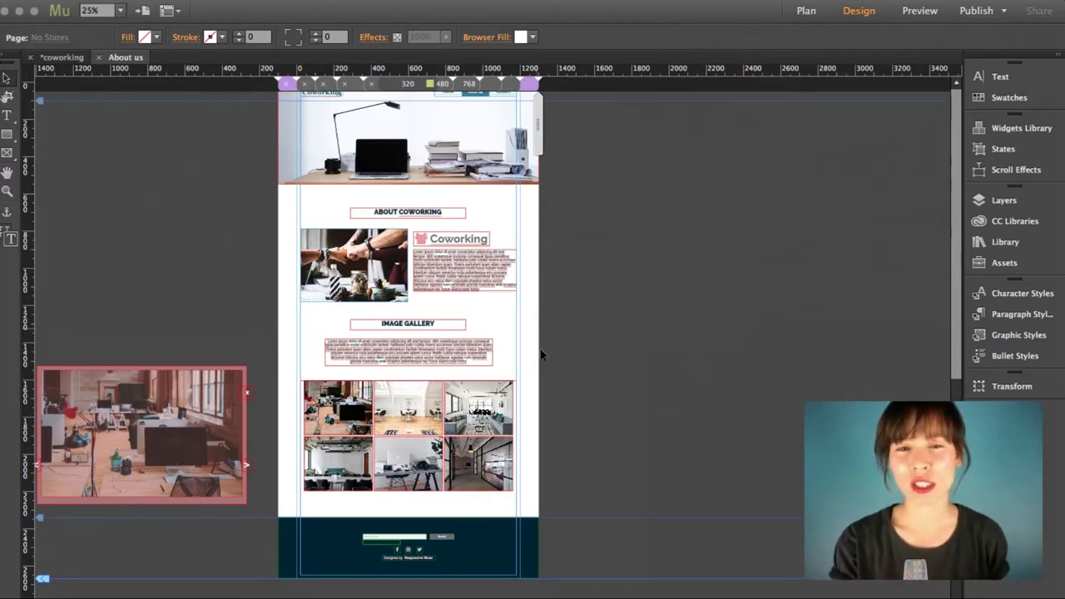
- Copy the size and position of the banner, headings, photo and text objects to the 1200 px breakpoint, and switch to that breakpoint
{"action": "left_click_drag", "start_coordinate": [541, 359], "coordinate": [322, 121]}
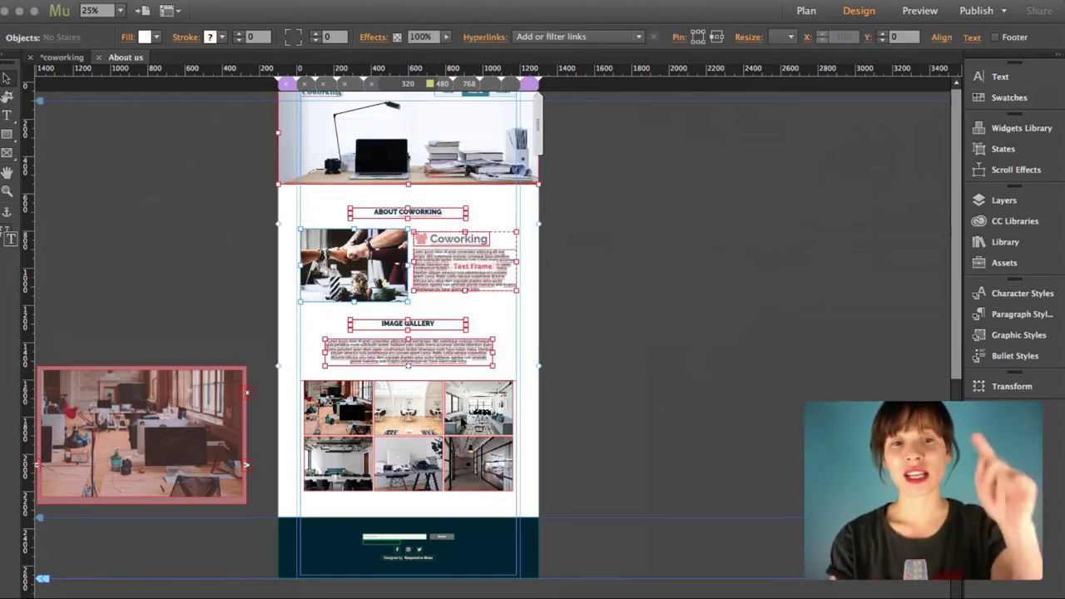
{"action": "right_click", "coordinate": [485, 268]}
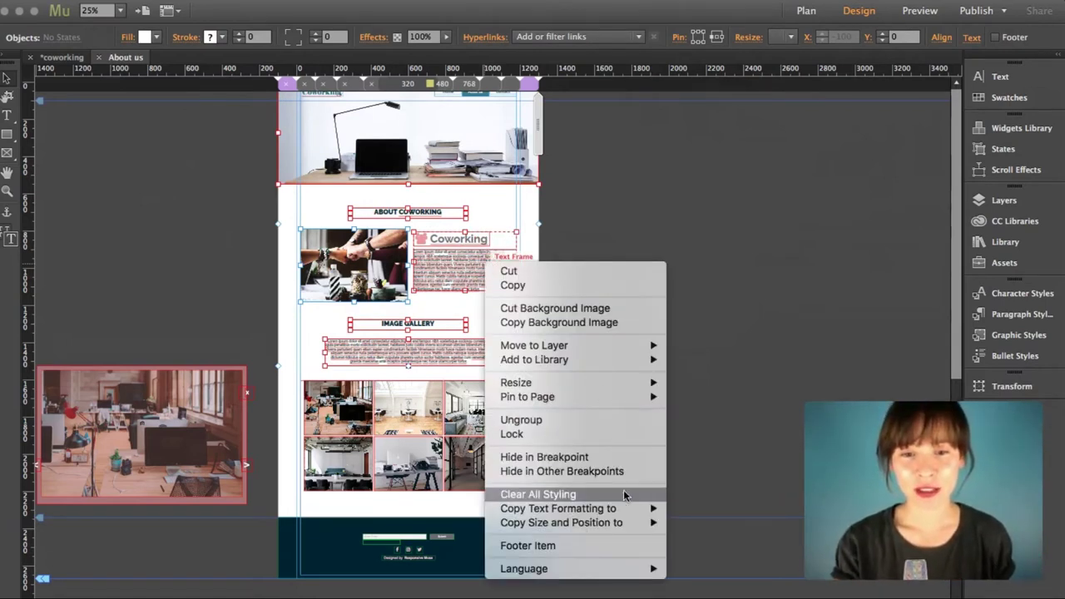
{"action": "mouse_move", "coordinate": [633, 523]}
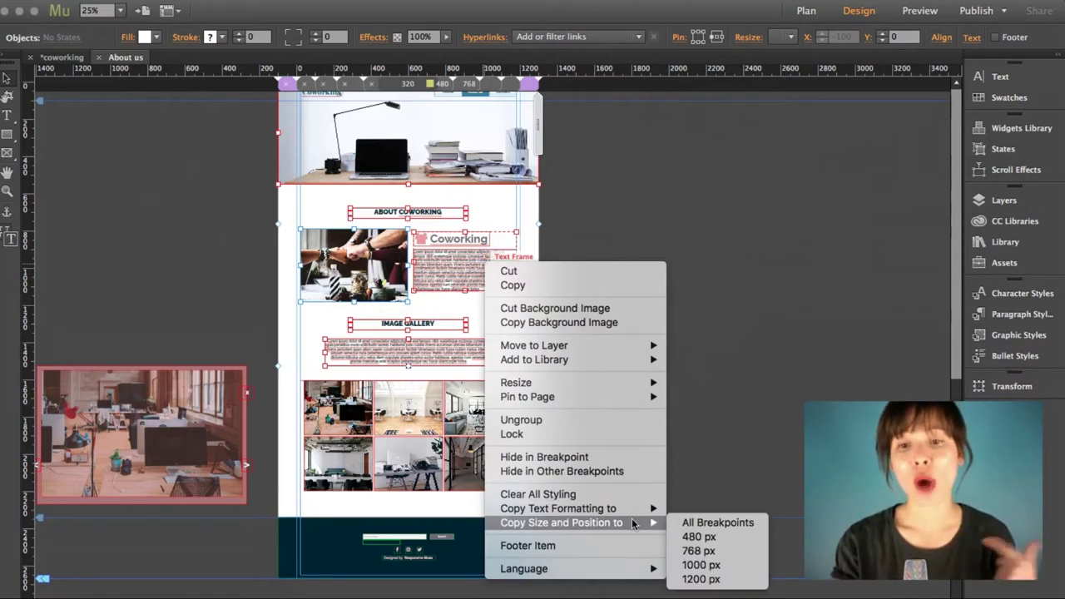
{"action": "left_click", "coordinate": [718, 580]}
{"action": "left_click", "coordinate": [572, 102]}
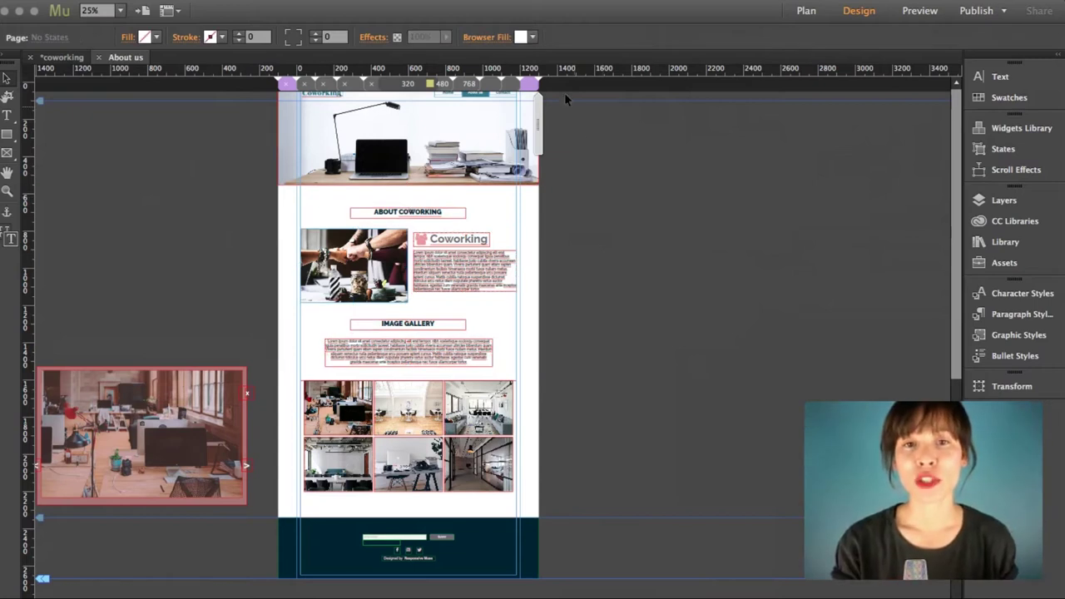
{"action": "left_click", "coordinate": [513, 83]}
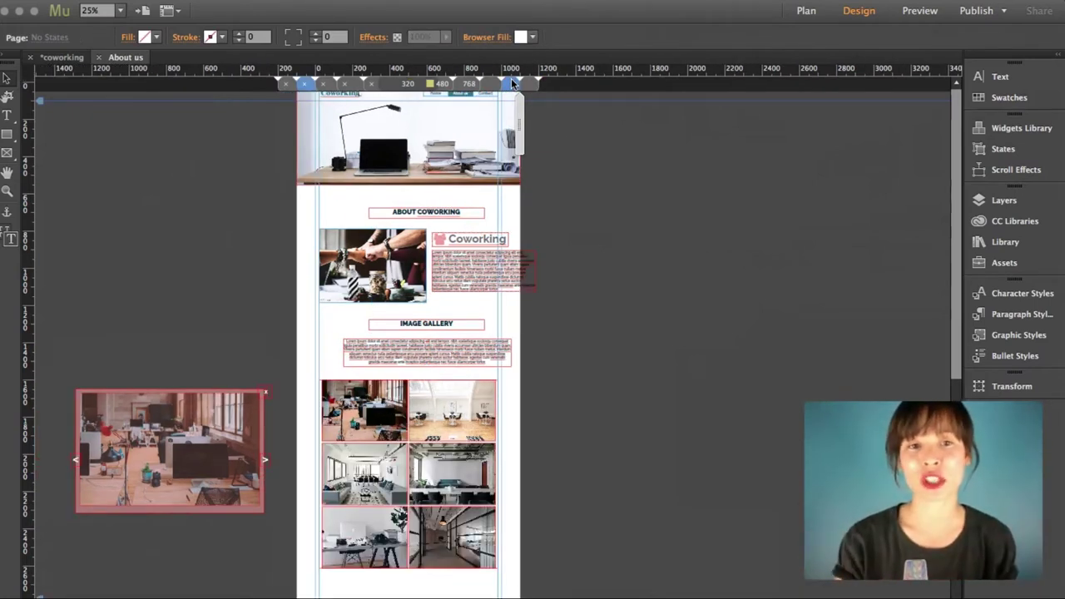
- Centre the ABOUT COWORKING heading horizontally on the page in the 1200 px breakpoint
{"action": "left_click", "coordinate": [7, 191]}
{"action": "left_click", "coordinate": [421, 268]}
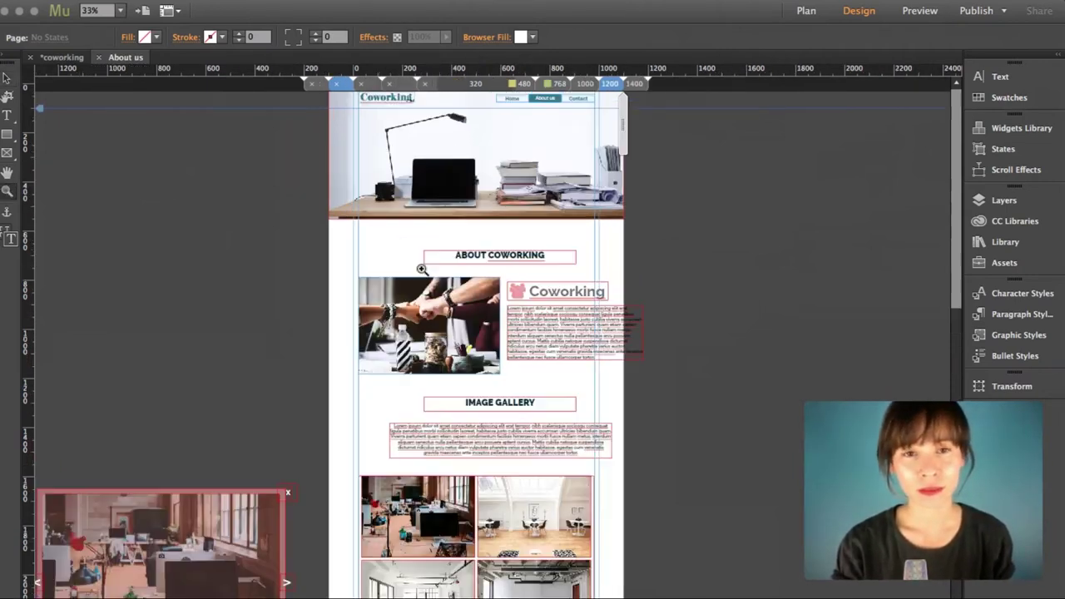
{"action": "left_click", "coordinate": [550, 336]}
{"action": "key", "text": "v"}
{"action": "left_click_drag", "start_coordinate": [435, 238], "coordinate": [410, 234]}
- Shrink the fist-bump photo proportionally, keeping its upper corner at X 20, Y 788
{"action": "left_click", "coordinate": [377, 266]}
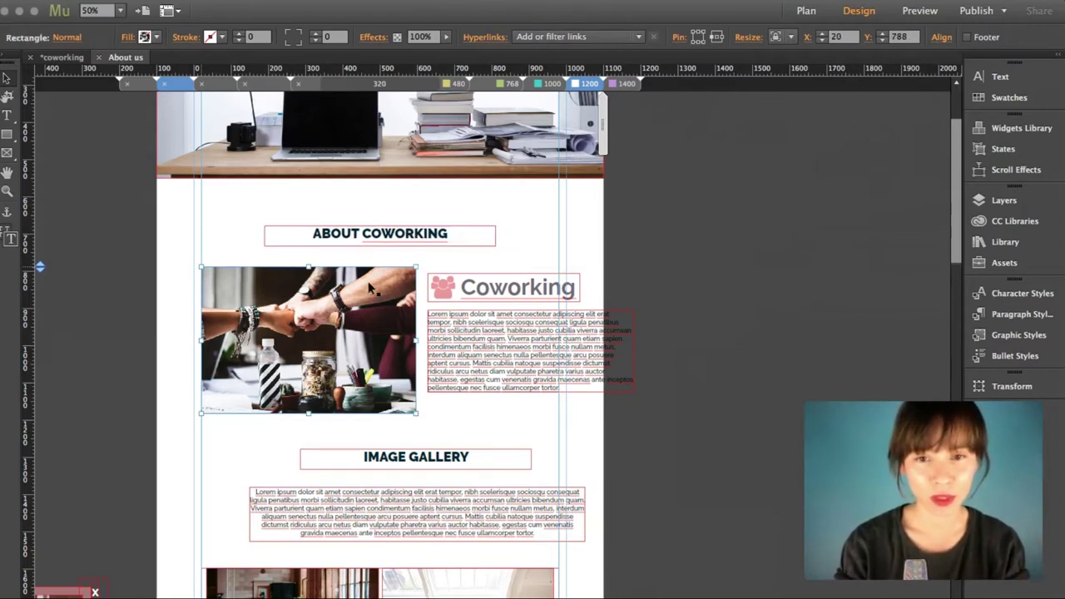
{"action": "left_click", "coordinate": [525, 295]}
{"action": "left_click", "coordinate": [562, 331]}
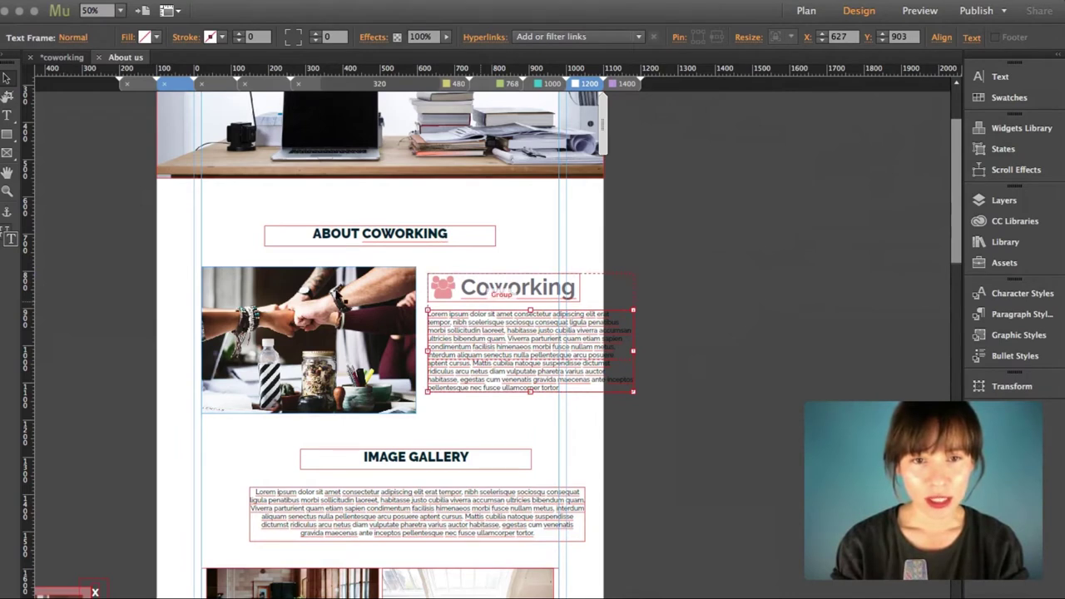
{"action": "left_click", "coordinate": [407, 390]}
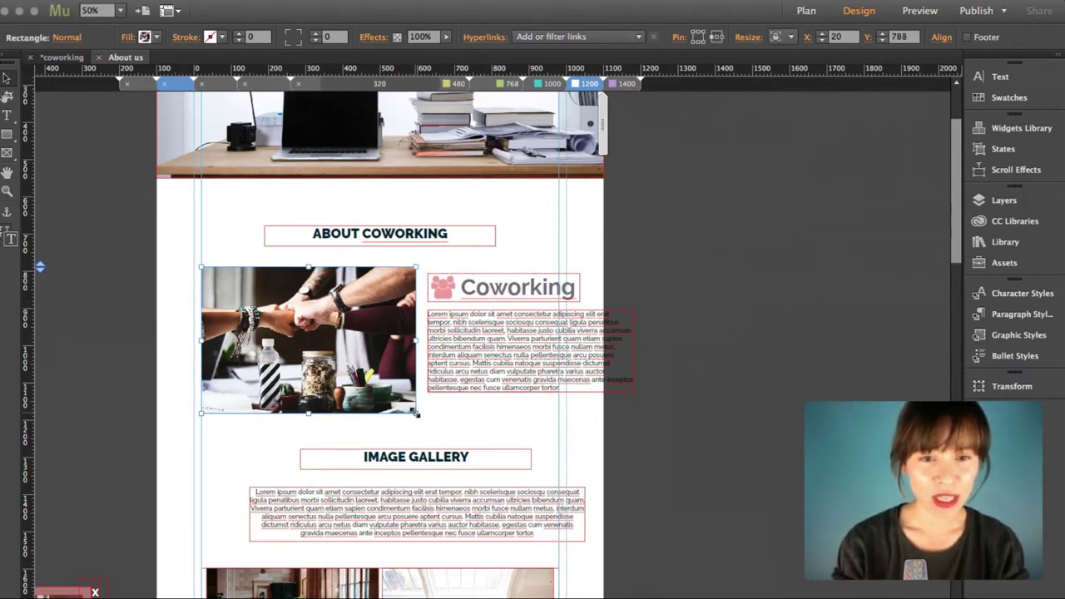
{"action": "left_click_drag", "start_coordinate": [413, 411], "coordinate": [401, 396]}
- Move the Coworking title and text group to X 571, Y 807, and narrow its paragraph to the column guide
{"action": "left_click", "coordinate": [483, 291]}
{"action": "left_click_drag", "start_coordinate": [482, 291], "coordinate": [463, 293]}
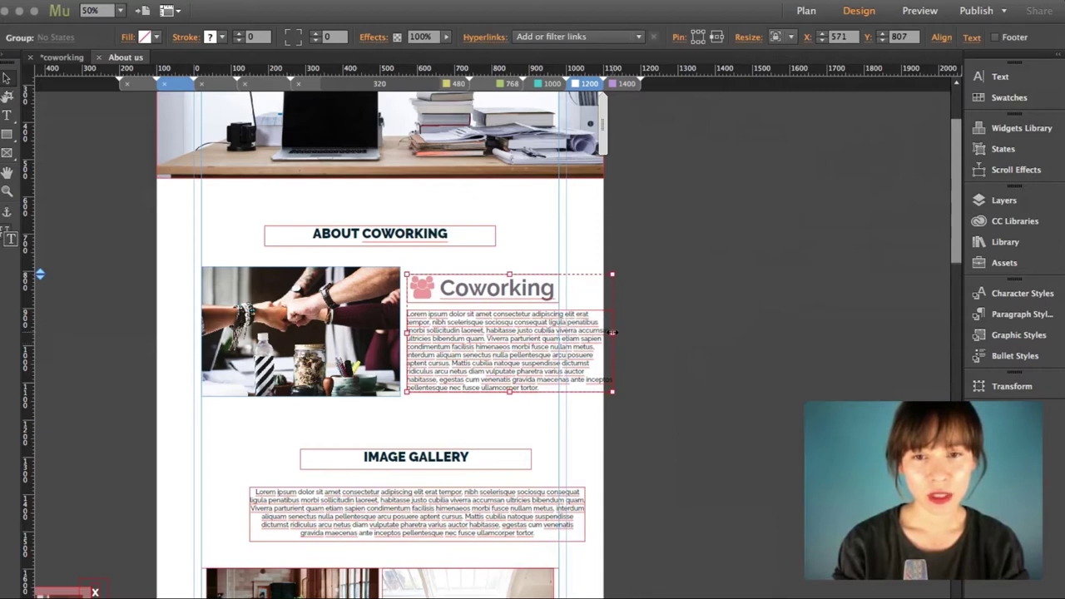
{"action": "left_click", "coordinate": [546, 353]}
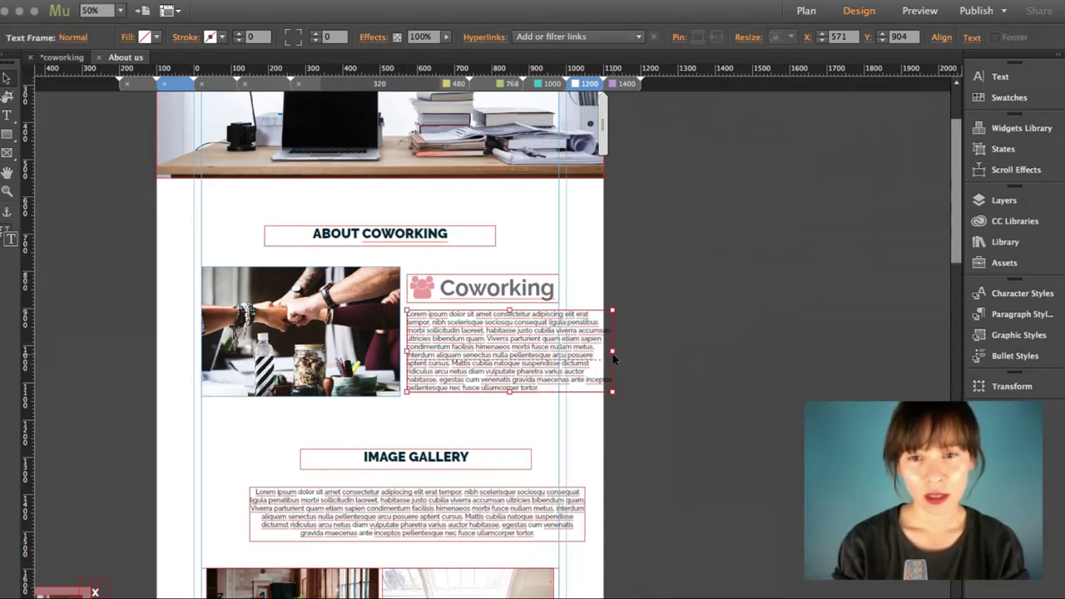
{"action": "left_click_drag", "start_coordinate": [612, 351], "coordinate": [559, 355]}
- Stretch the fist-bump photo down to the paragraph's lower edge and bring its upper edge to Y 807, level with the Coworking title
{"action": "left_click", "coordinate": [308, 331]}
{"action": "left_click_drag", "start_coordinate": [300, 397], "coordinate": [301, 425]}
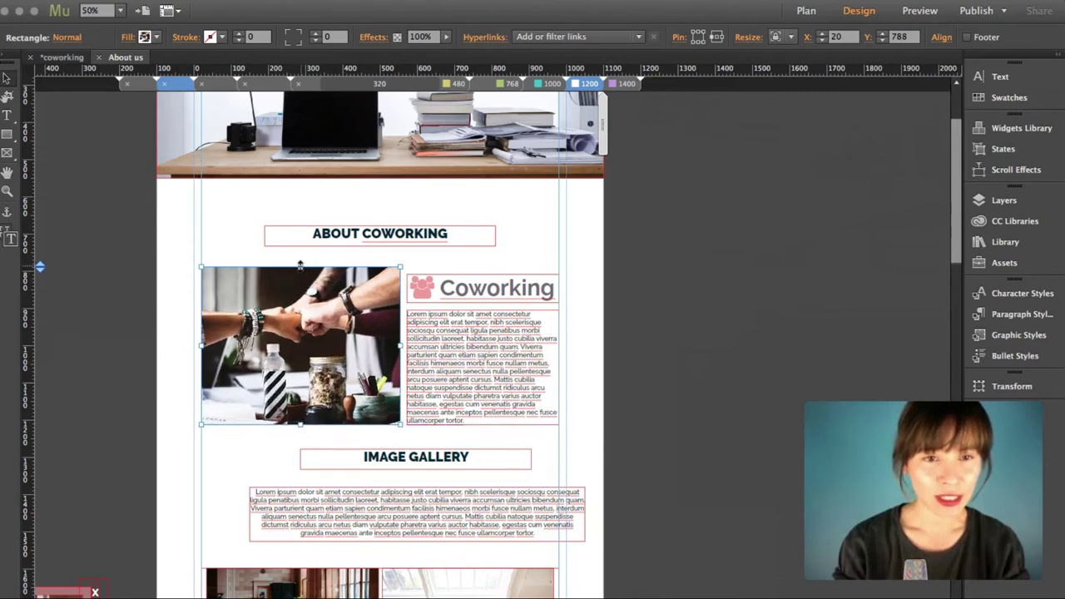
{"action": "left_click_drag", "start_coordinate": [300, 268], "coordinate": [301, 275]}
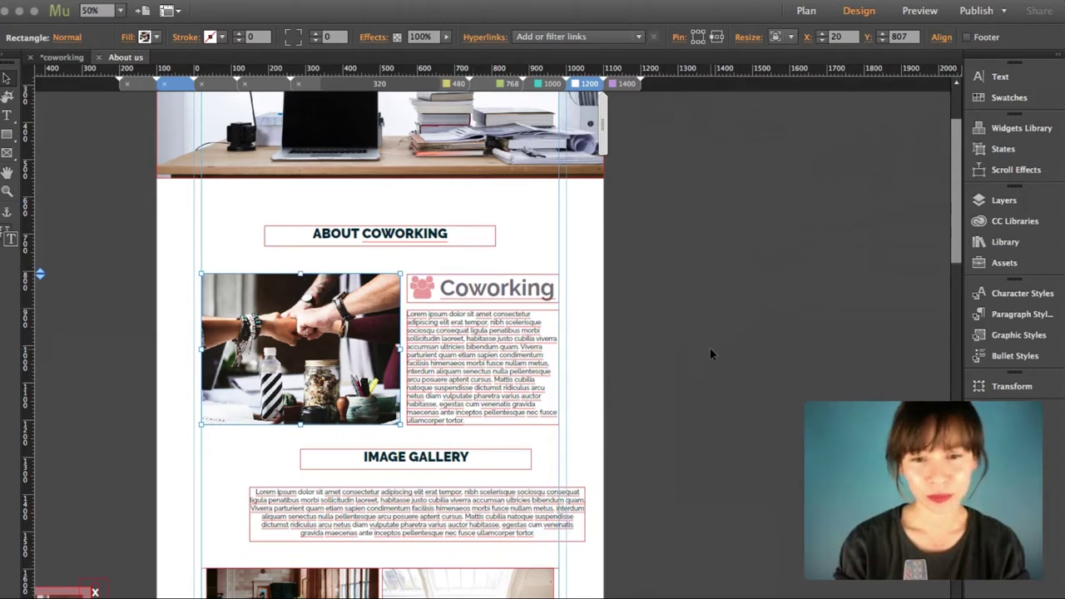
- Centre the IMAGE GALLERY heading at X 190, Y 1277 and the gallery paragraph at X 49, Y 1380
{"action": "left_click", "coordinate": [463, 438]}
{"action": "left_click_drag", "start_coordinate": [455, 456], "coordinate": [417, 461]}
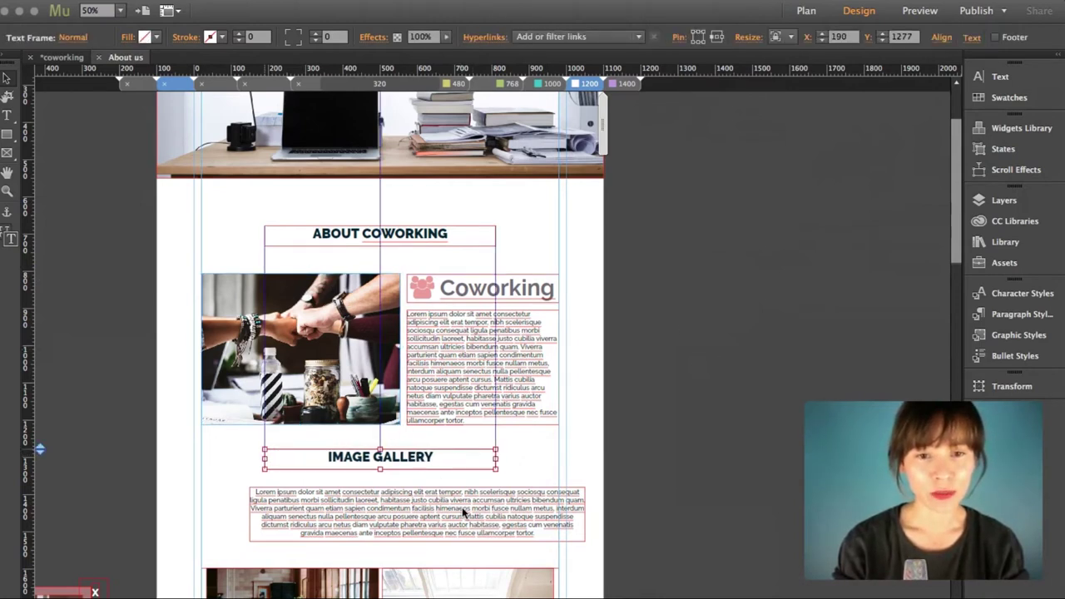
{"action": "left_click_drag", "start_coordinate": [473, 511], "coordinate": [448, 511]}
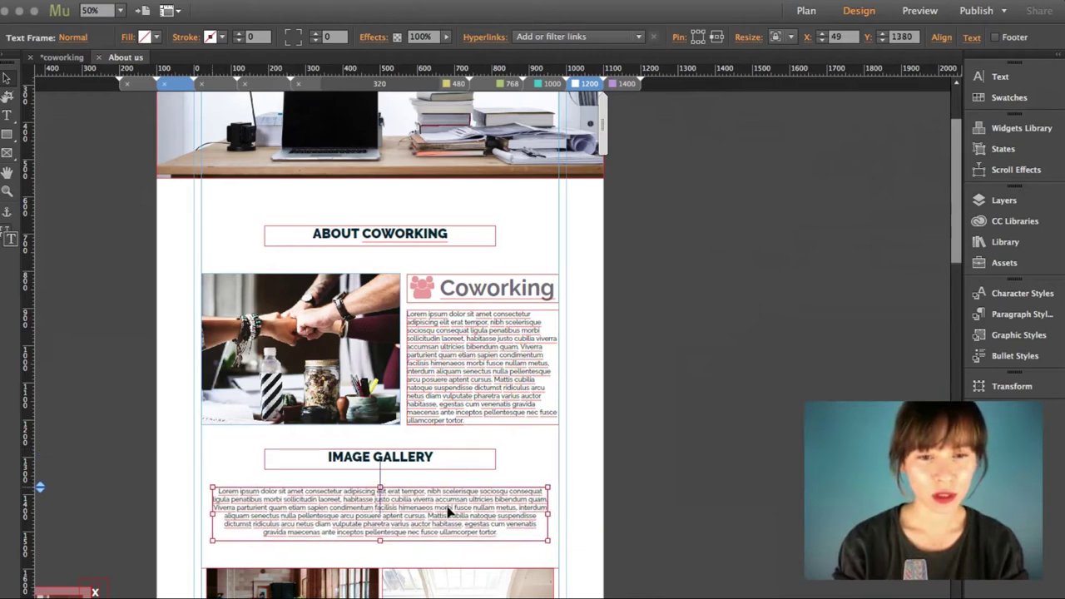
{"action": "left_click", "coordinate": [614, 485]}
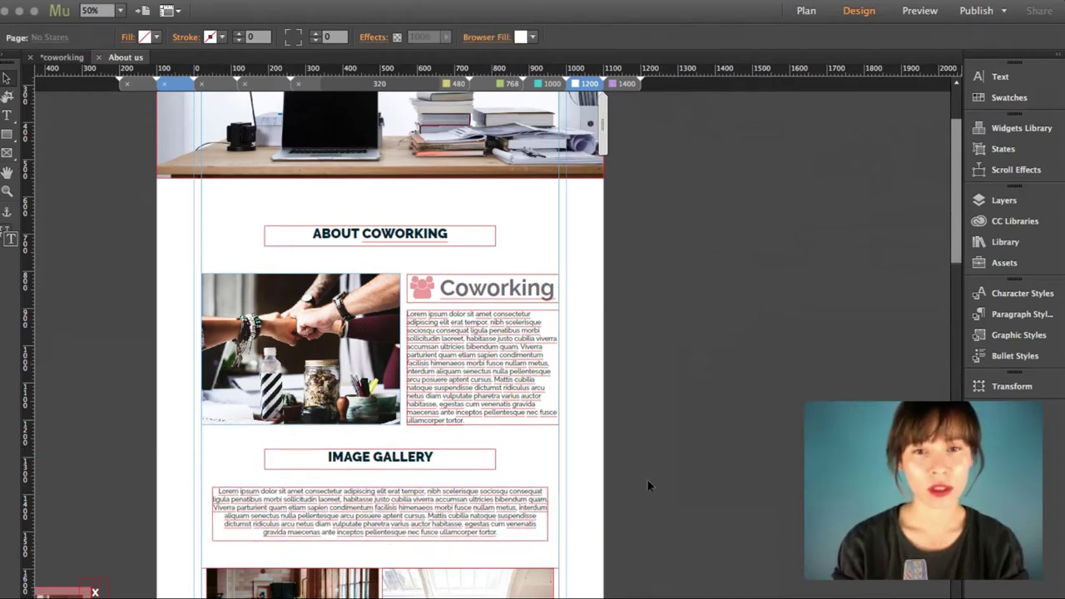
- Copy the size and position of the banner, headings, photo and text objects to the 1000 px breakpoint, and switch to that breakpoint
{"action": "left_click_drag", "start_coordinate": [592, 519], "coordinate": [386, 154]}
{"action": "left_click", "coordinate": [675, 233]}
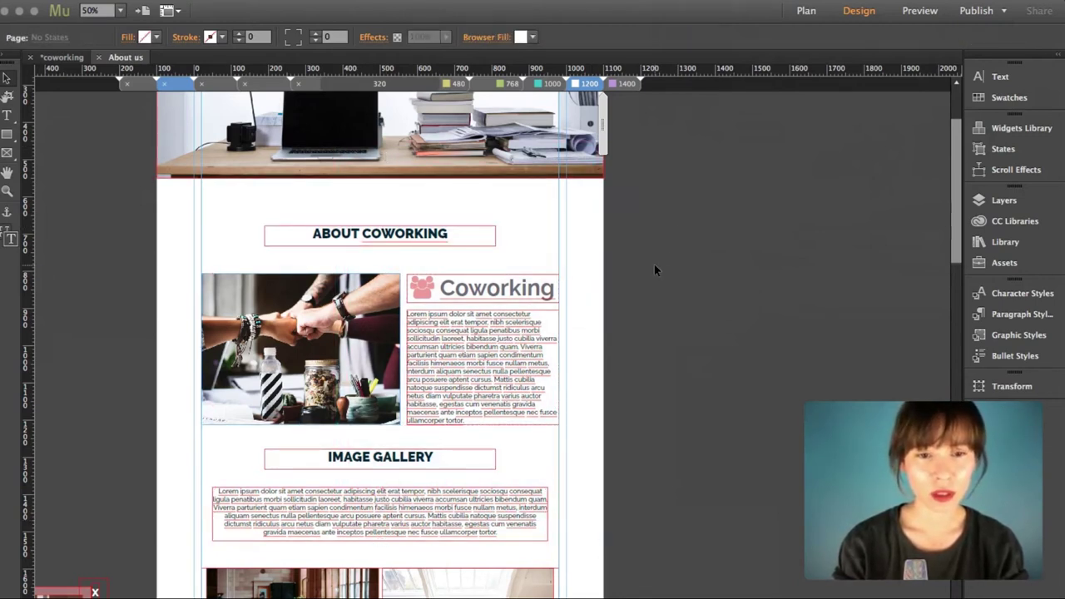
{"action": "left_click_drag", "start_coordinate": [585, 510], "coordinate": [385, 158]}
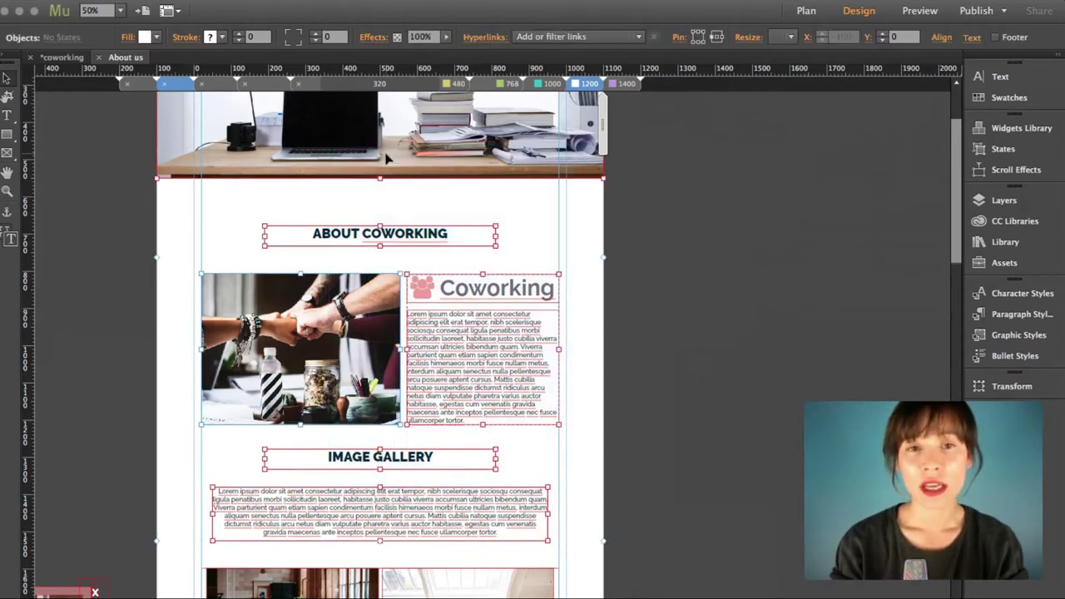
{"action": "right_click", "coordinate": [386, 158]}
{"action": "mouse_move", "coordinate": [528, 416]}
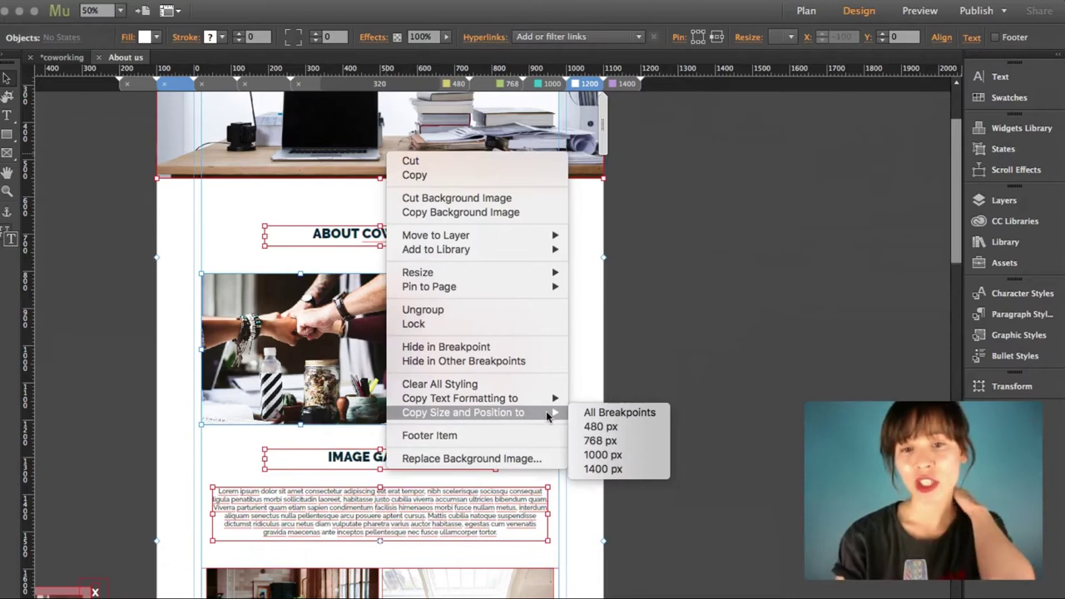
{"action": "left_click", "coordinate": [618, 454]}
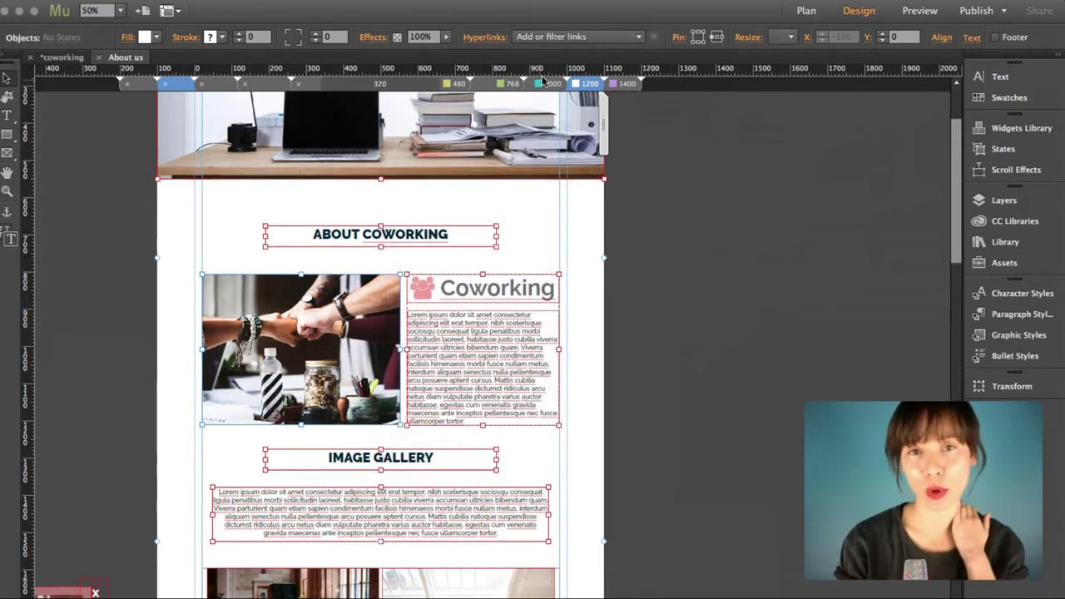
{"action": "left_click", "coordinate": [548, 84]}
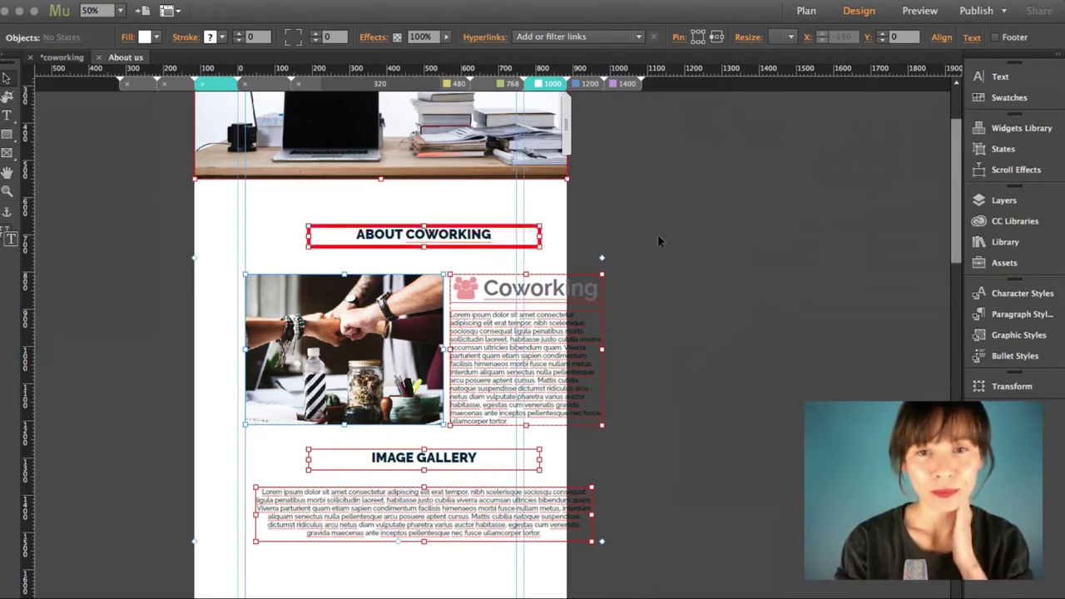
- Set the desk banner's height to 500 in the 1000 px breakpoint
{"action": "left_click", "coordinate": [366, 120]}
{"action": "scroll", "coordinate": [362, 133], "scroll_direction": "up", "scroll_amount": 1}
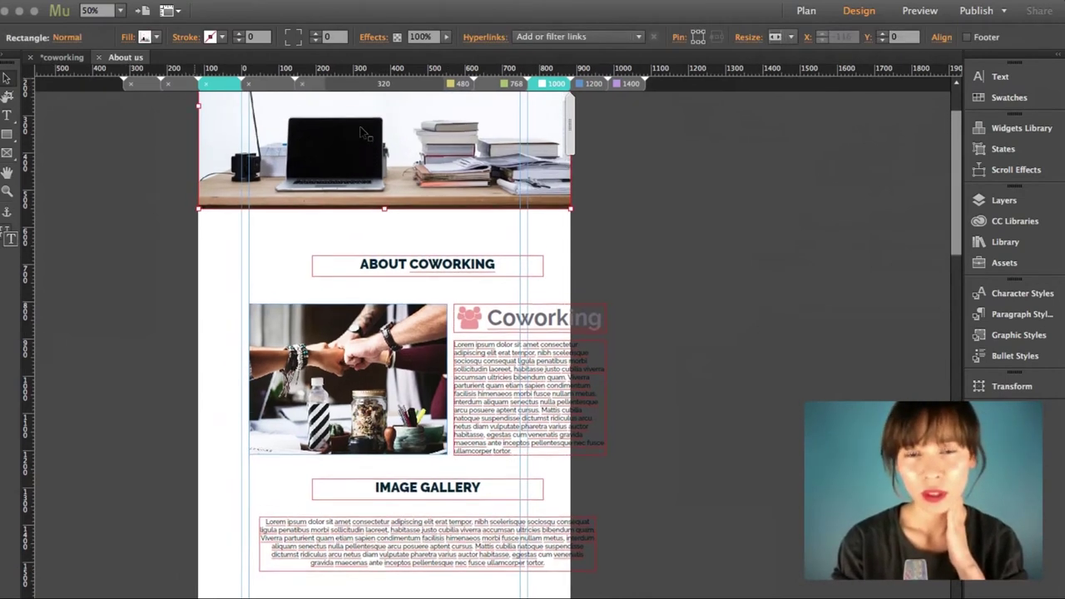
{"action": "scroll", "coordinate": [361, 134], "scroll_direction": "up", "scroll_amount": 3}
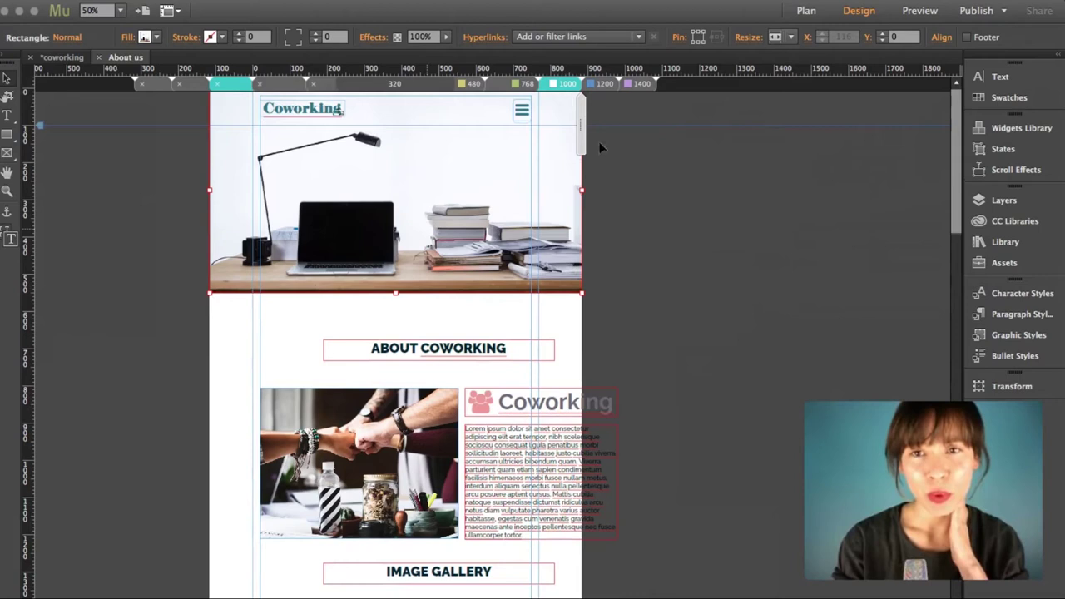
{"action": "left_click", "coordinate": [757, 38]}
{"action": "left_click", "coordinate": [857, 87]}
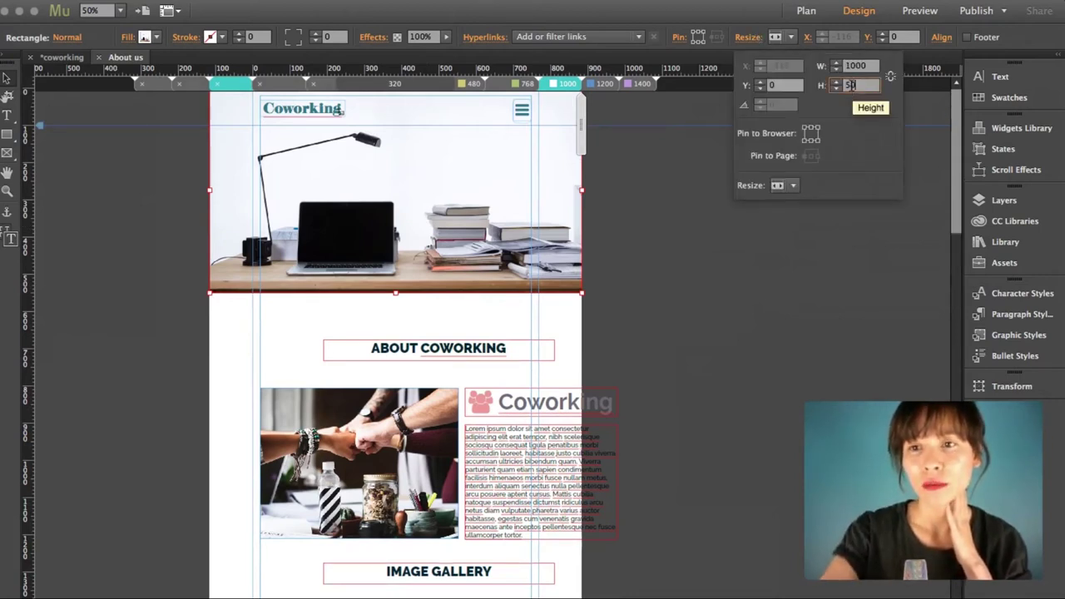
{"action": "type", "text": "500"}
{"action": "key", "text": "Return"}
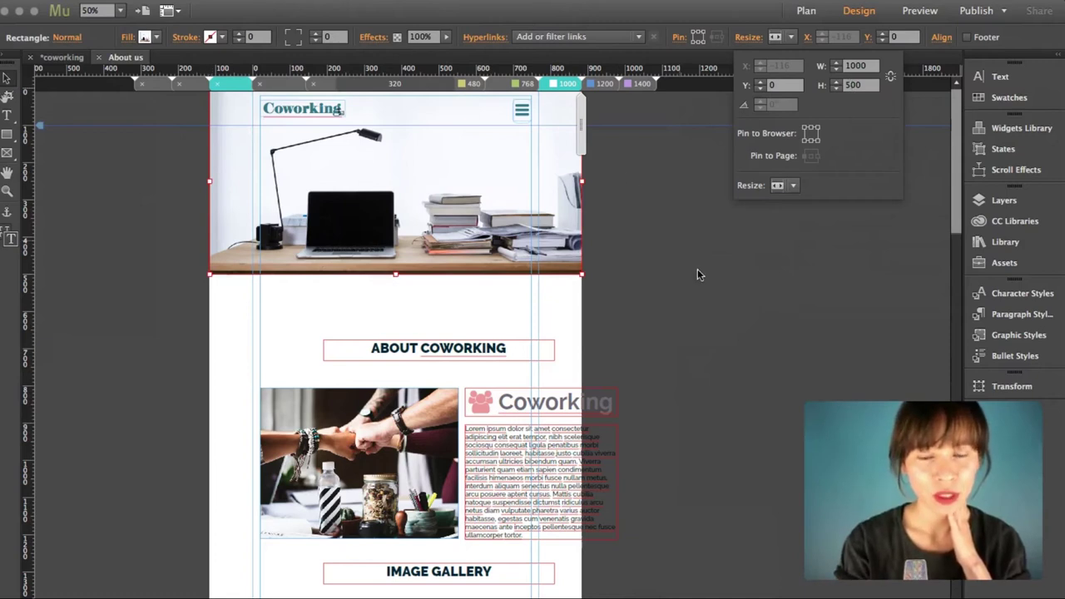
- Centre the ABOUT COWORKING heading below the banner at X 74, about Y 570, and raise the fist-bump photo to Y 686
{"action": "left_click", "coordinate": [436, 346]}
{"action": "left_click_drag", "start_coordinate": [438, 348], "coordinate": [423, 310]}
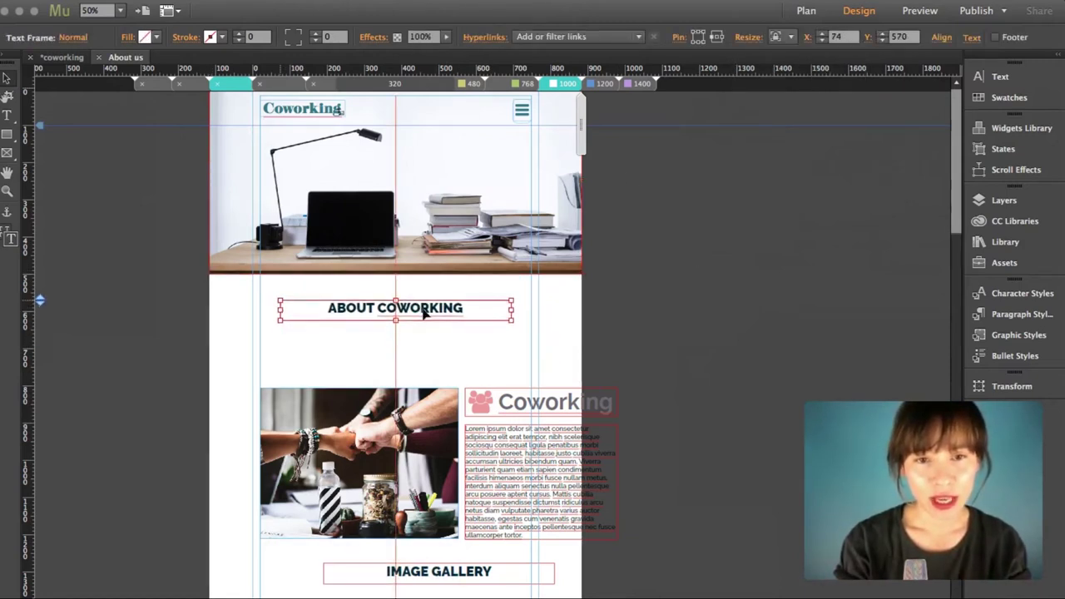
{"action": "left_click", "coordinate": [424, 420]}
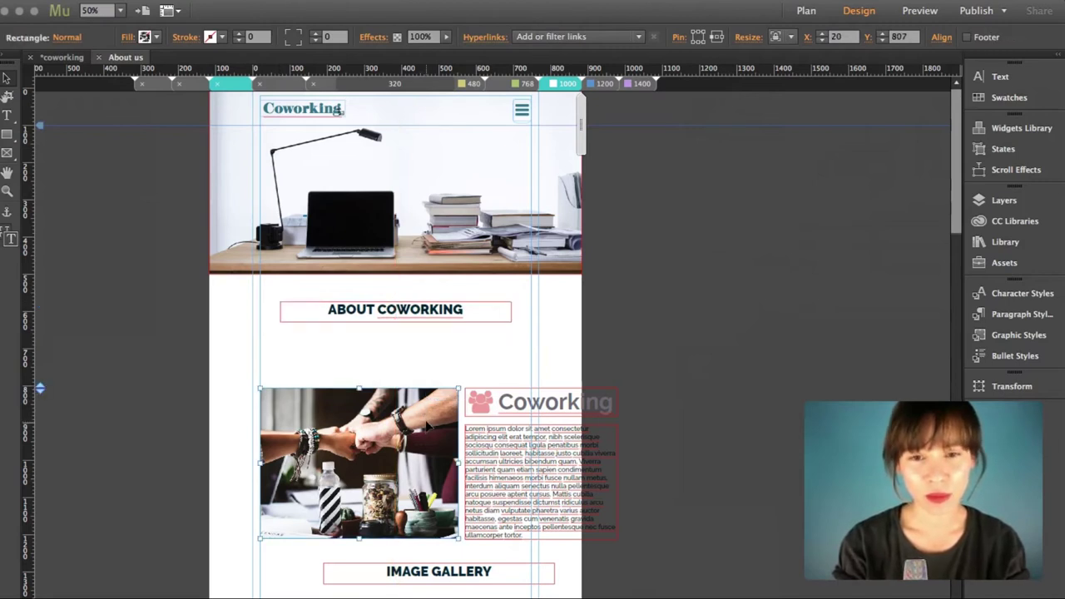
{"action": "left_click_drag", "start_coordinate": [427, 425], "coordinate": [426, 379]}
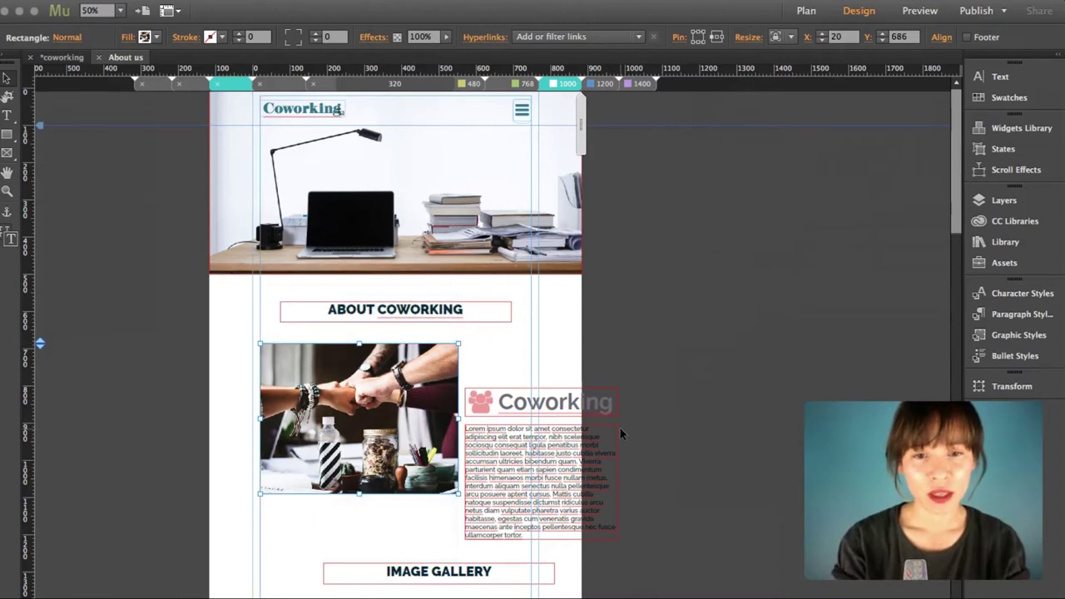
- Move the IMAGE GALLERY heading and its paragraph down together, centring the heading at X 74, Y 1654
{"action": "scroll", "coordinate": [620, 428], "scroll_direction": "down", "scroll_amount": 5}
{"action": "scroll", "coordinate": [619, 428], "scroll_direction": "down", "scroll_amount": 3}
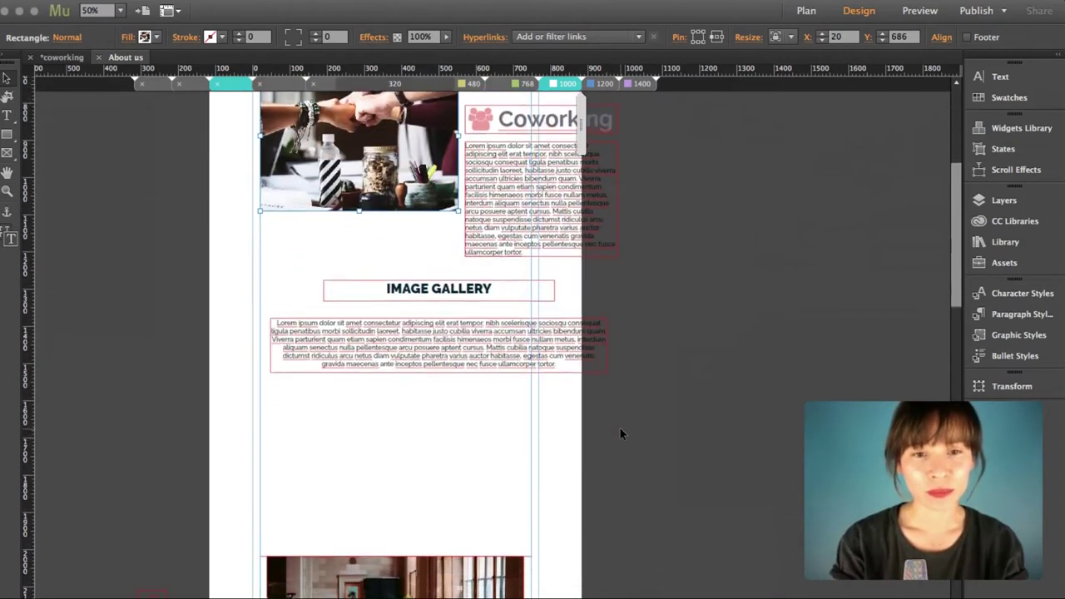
{"action": "left_click", "coordinate": [444, 283]}
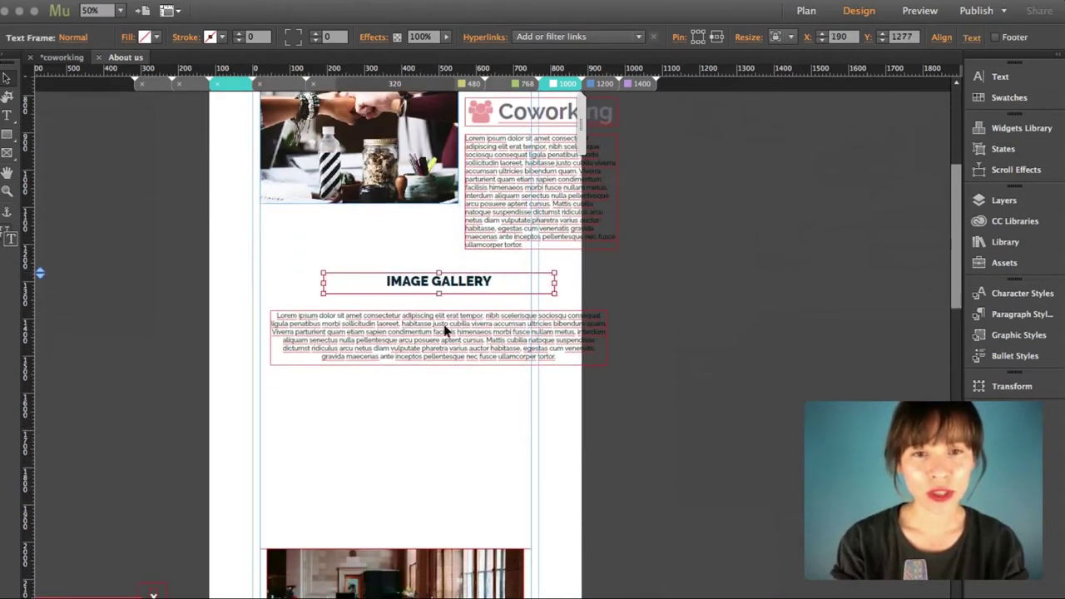
{"action": "left_click", "coordinate": [445, 331], "text": "shift"}
{"action": "left_click_drag", "start_coordinate": [438, 283], "coordinate": [423, 428]}
{"action": "left_click", "coordinate": [619, 367]}
{"action": "left_click", "coordinate": [438, 426]}
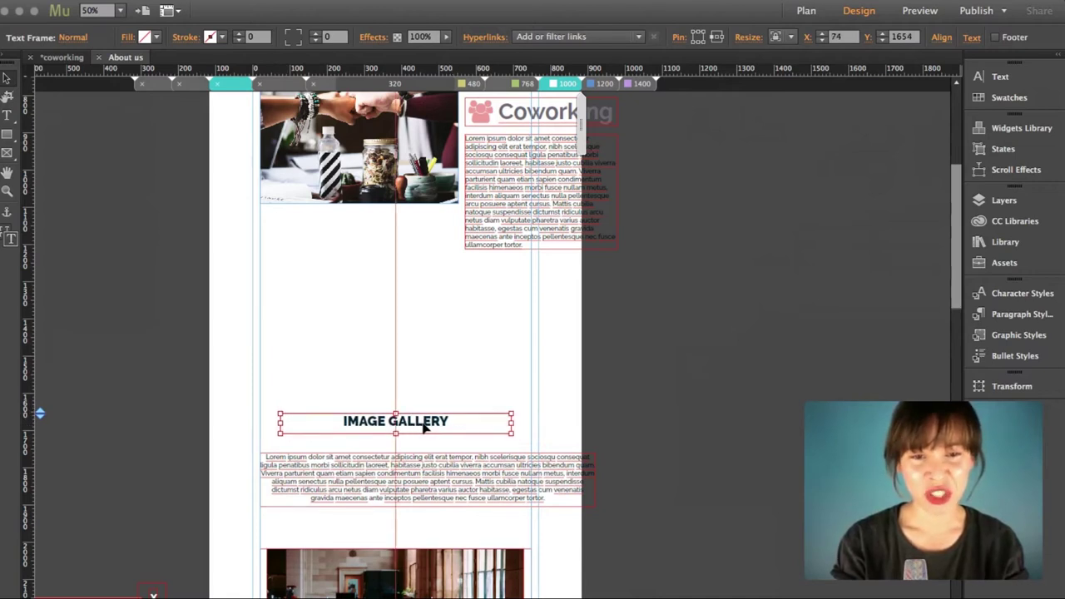
- Narrow the gallery paragraph to fit within the column guides
{"action": "left_click", "coordinate": [478, 490]}
{"action": "left_click_drag", "start_coordinate": [594, 479], "coordinate": [530, 481]}
{"action": "left_click", "coordinate": [627, 447]}
- Place the Coworking title and text group below the photo at X 74, Y 1124, and widen the photo to the column guide
{"action": "scroll", "coordinate": [627, 448], "scroll_direction": "up", "scroll_amount": 5}
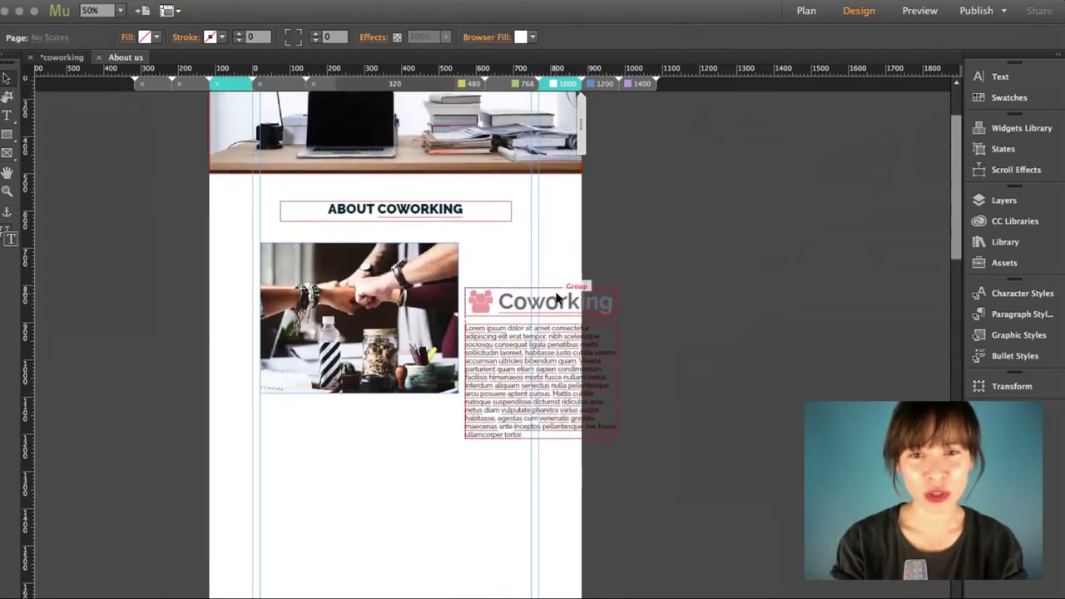
{"action": "left_click_drag", "start_coordinate": [552, 361], "coordinate": [292, 502]}
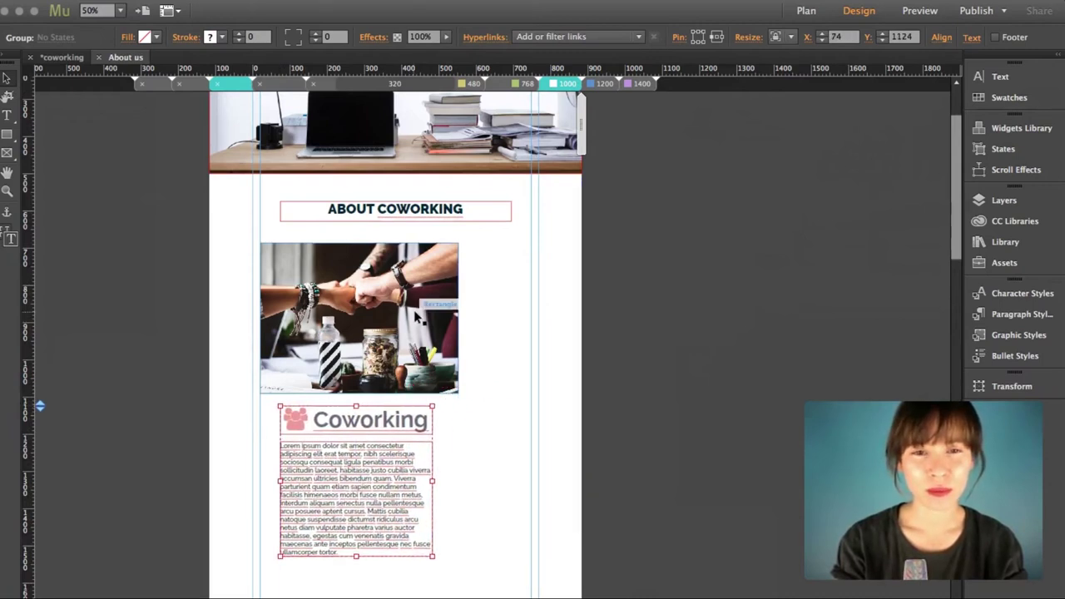
{"action": "left_click", "coordinate": [455, 315]}
{"action": "left_click_drag", "start_coordinate": [462, 317], "coordinate": [532, 319]}
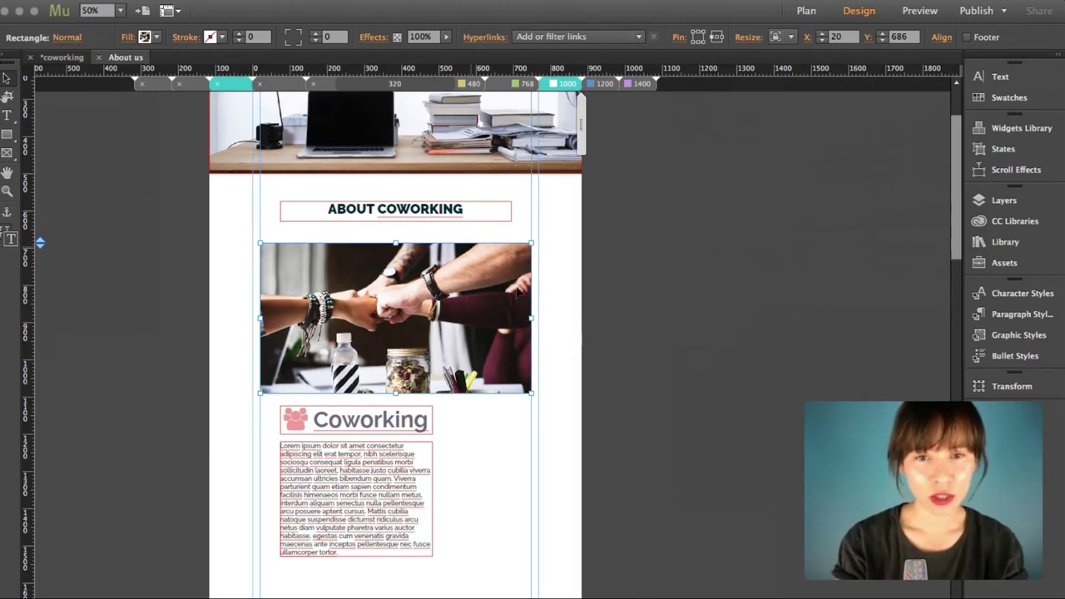
- Widen the paragraph below the Coworking title to nearly the width of the ABOUT COWORKING heading
{"action": "left_click", "coordinate": [380, 474]}
{"action": "left_click", "coordinate": [383, 472]}
{"action": "left_click_drag", "start_coordinate": [431, 498], "coordinate": [505, 501]}
{"action": "left_click_drag", "start_coordinate": [409, 468], "coordinate": [406, 469]}
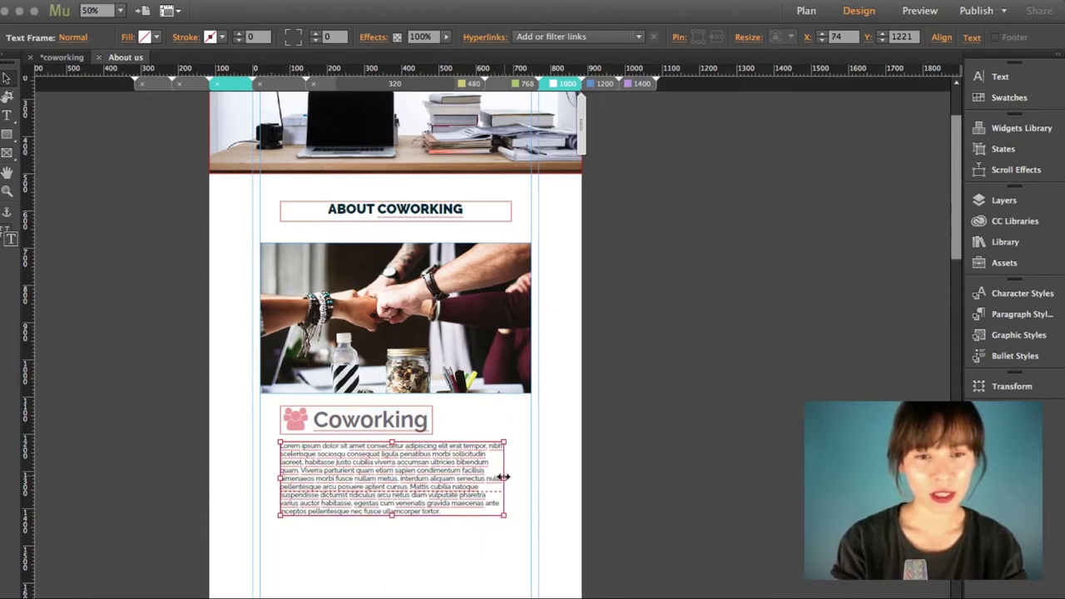
{"action": "left_click_drag", "start_coordinate": [503, 478], "coordinate": [559, 476]}
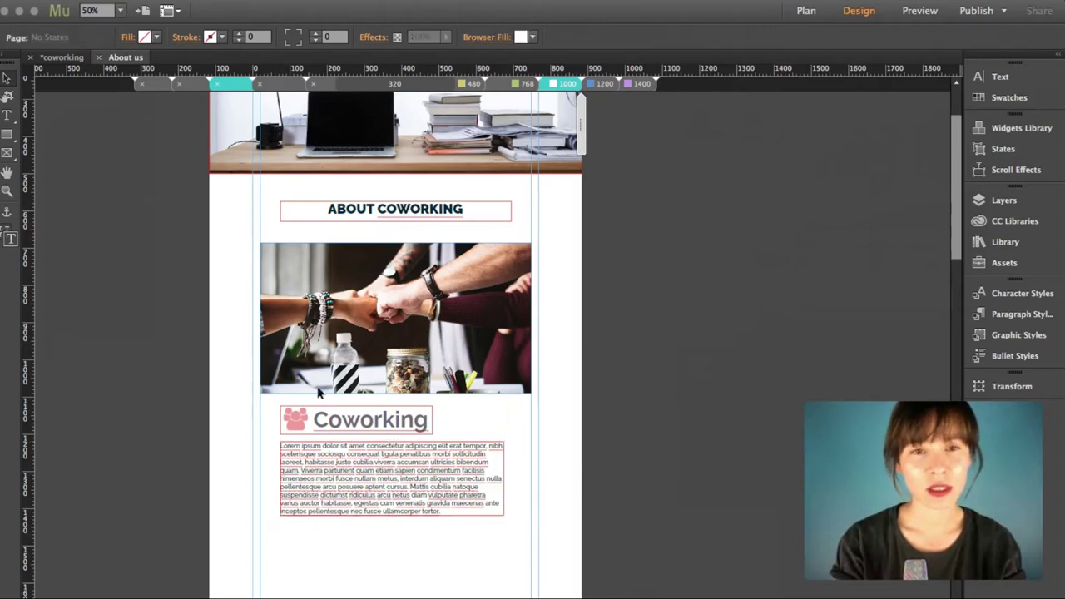
- Move the ABOUT COWORKING heading, photo and Coworking group down together, bringing the group to Y 1162
{"action": "left_click", "coordinate": [350, 211]}
{"action": "left_click", "coordinate": [380, 351], "text": "shift"}
{"action": "left_click", "coordinate": [376, 416], "text": "shift"}
{"action": "left_click_drag", "start_coordinate": [379, 298], "coordinate": [376, 319]}
{"action": "left_click", "coordinate": [577, 326]}
- Move the Coworking title and text group down to X 74, Y 1206 to widen the gap below the photo
{"action": "scroll", "coordinate": [580, 330], "scroll_direction": "down", "scroll_amount": 4}
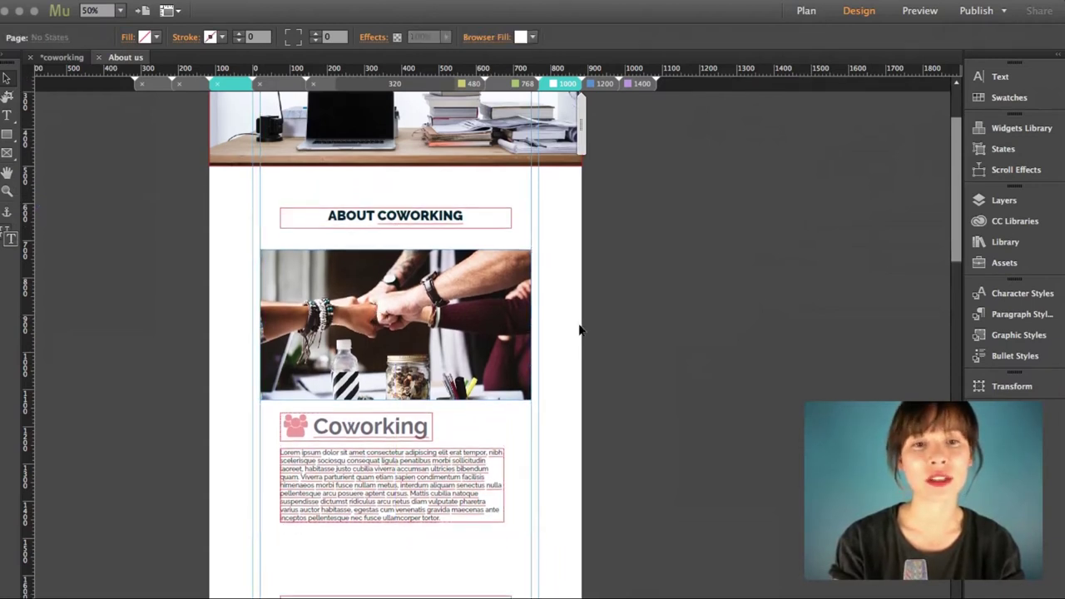
{"action": "scroll", "coordinate": [580, 330], "scroll_direction": "down", "scroll_amount": 2}
{"action": "left_click", "coordinate": [337, 279]}
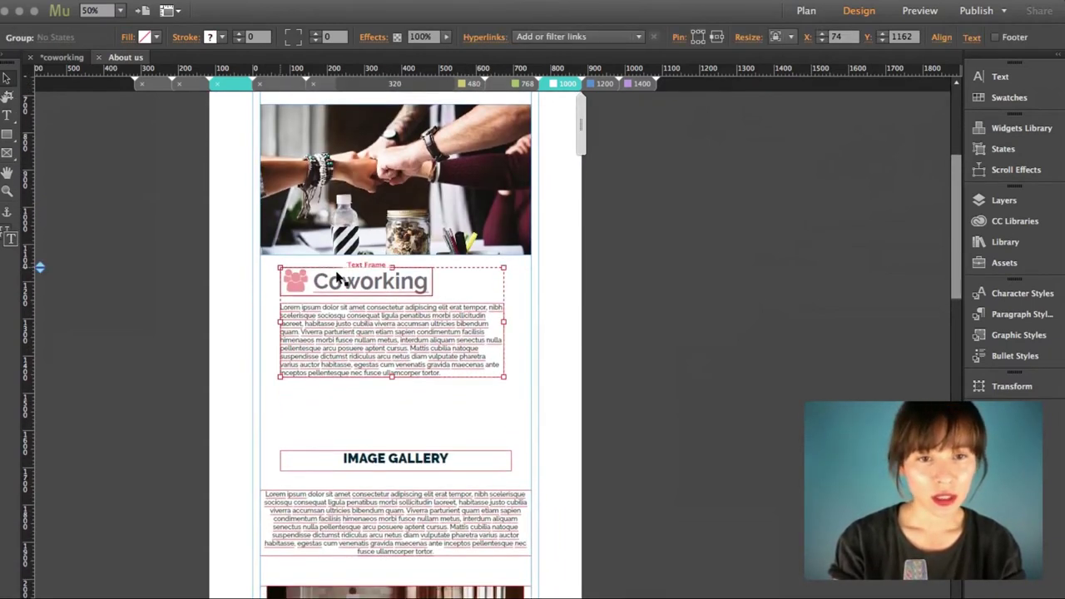
{"action": "left_click_drag", "start_coordinate": [361, 316], "coordinate": [360, 332]}
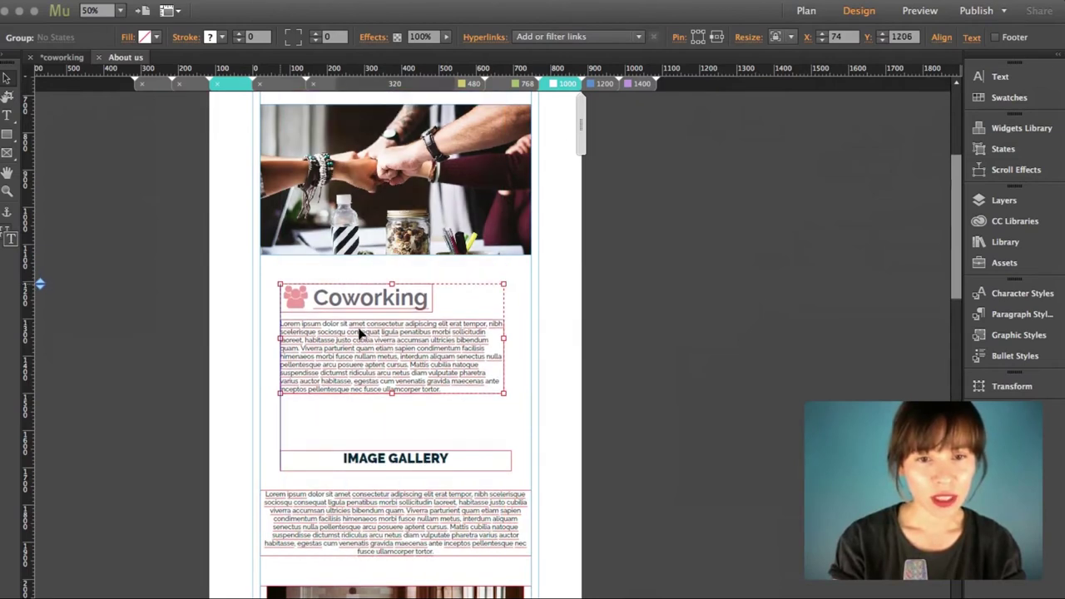
{"action": "left_click", "coordinate": [556, 402]}
{"action": "scroll", "coordinate": [561, 405], "scroll_direction": "down", "scroll_amount": 2}
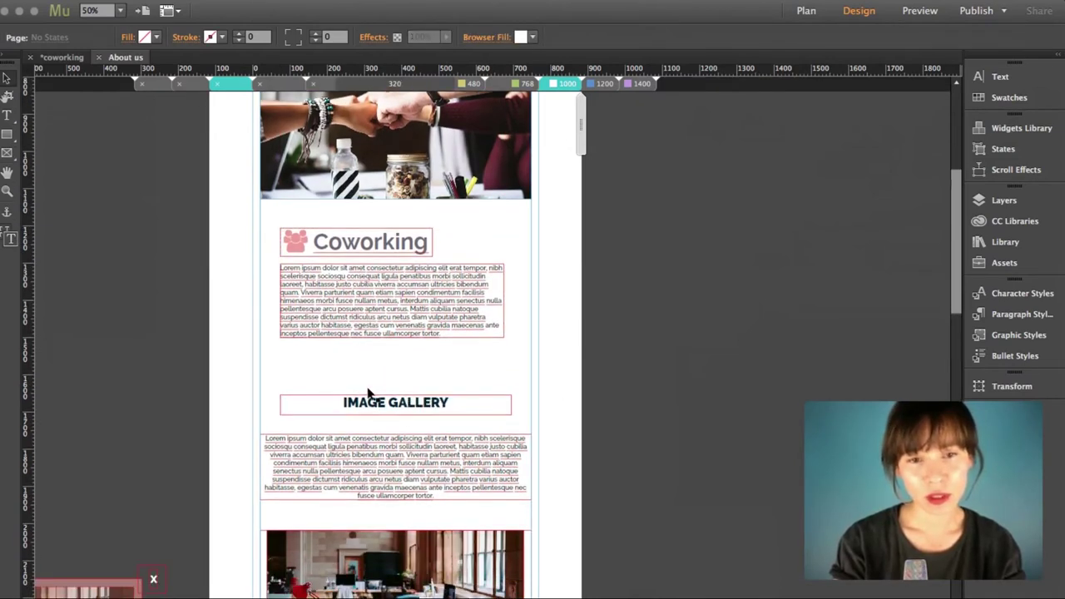
- Move the IMAGE GALLERY heading up slightly and raise the paragraph below it to Y 1723
{"action": "left_click", "coordinate": [392, 404]}
{"action": "left_click_drag", "start_coordinate": [406, 393], "coordinate": [408, 390]}
{"action": "left_click", "coordinate": [402, 478]}
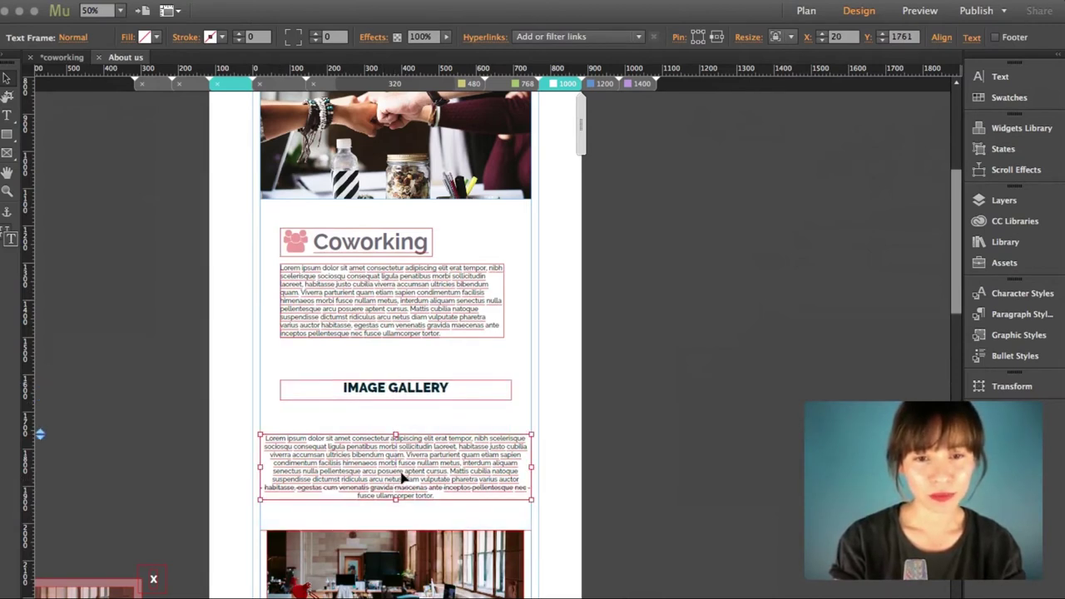
{"action": "key", "text": "shift+Up"}
{"action": "key", "text": "shift+Up"}
{"action": "key", "text": "shift+Up"}
{"action": "key", "text": "shift+Up"}
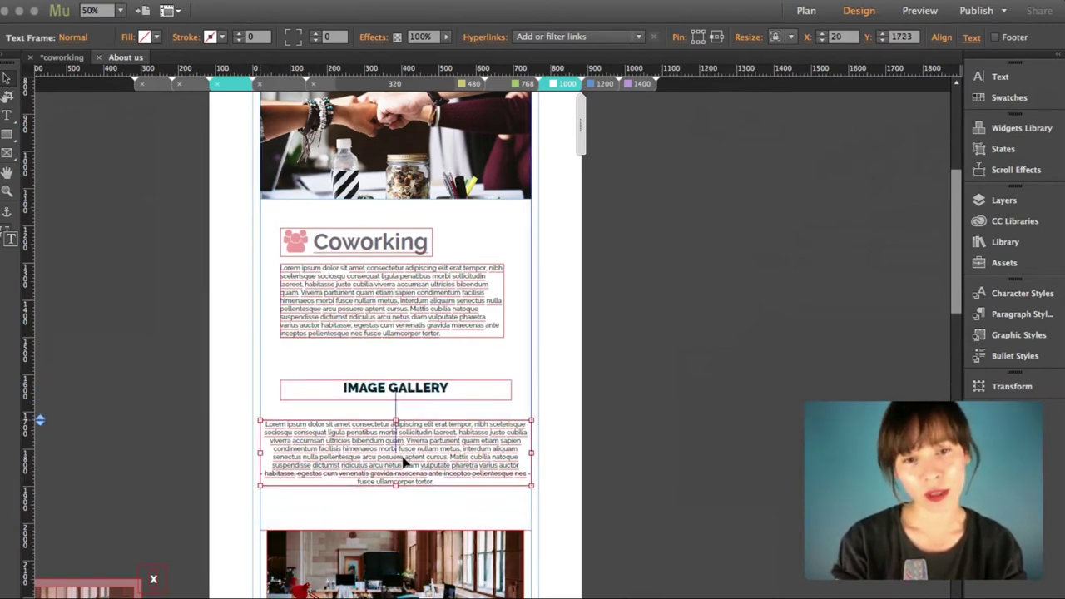
- Copy the size and position of everything from the header image to the gallery paragraph to the 768 px breakpoint
{"action": "left_click", "coordinate": [7, 190]}
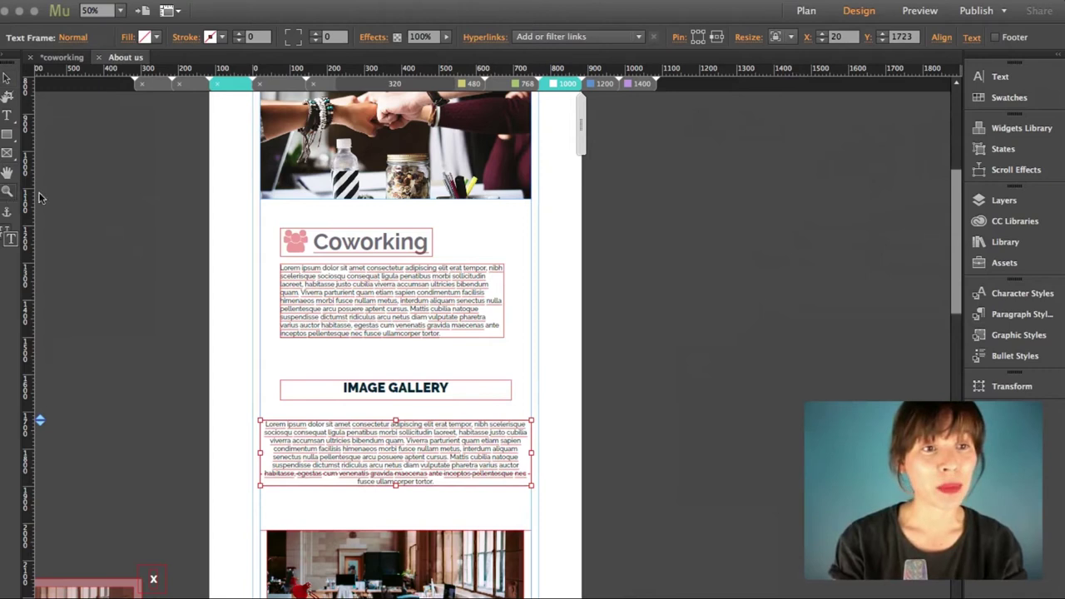
{"action": "left_click", "coordinate": [475, 339], "text": "alt"}
{"action": "left_click", "coordinate": [475, 339], "text": "alt"}
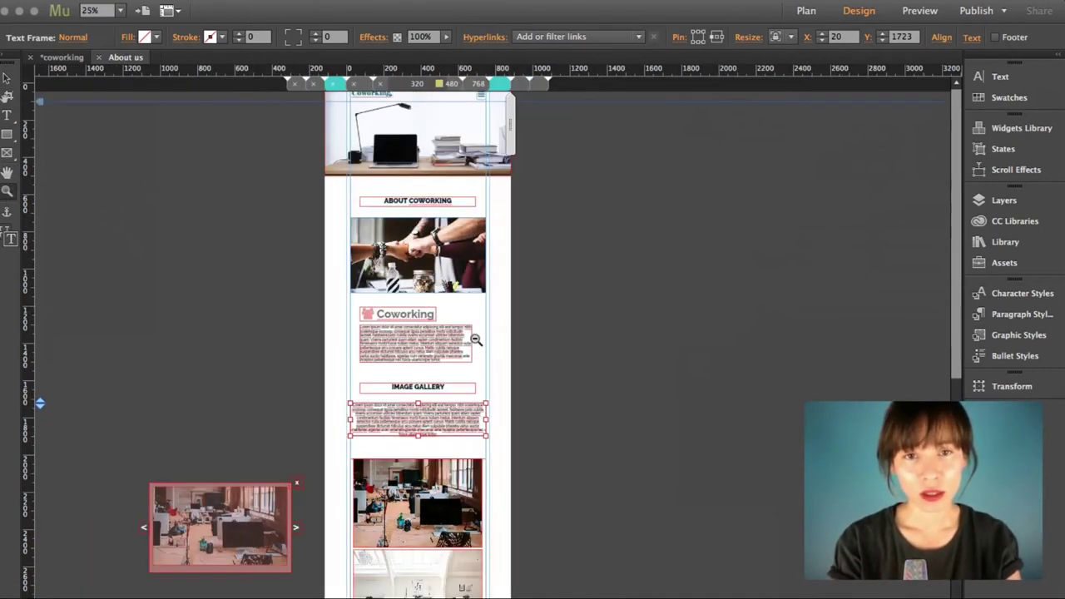
{"action": "key", "text": "v"}
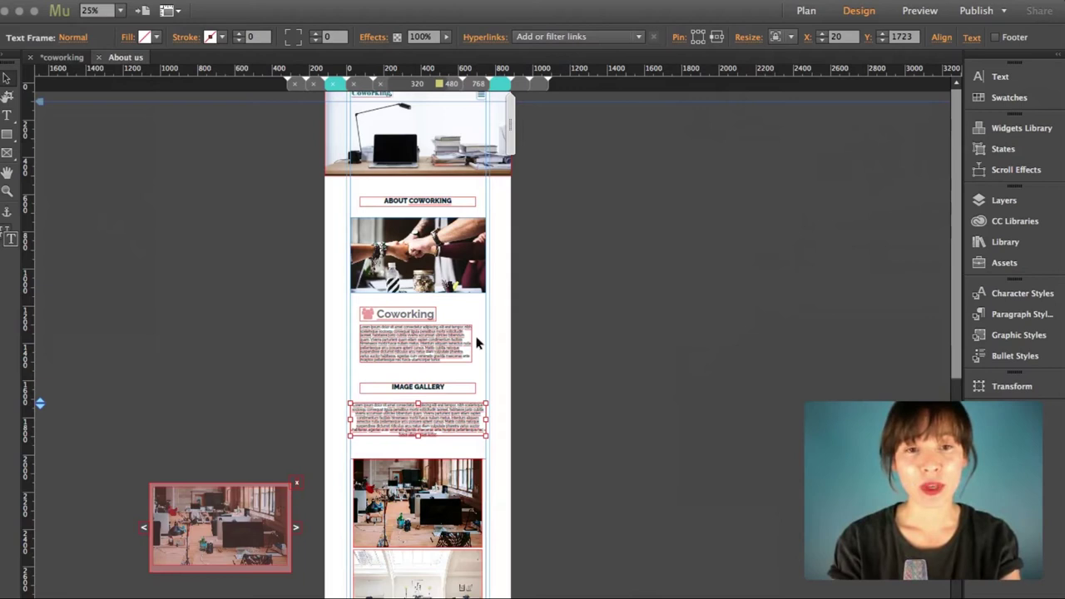
{"action": "left_click_drag", "start_coordinate": [509, 441], "coordinate": [413, 143]}
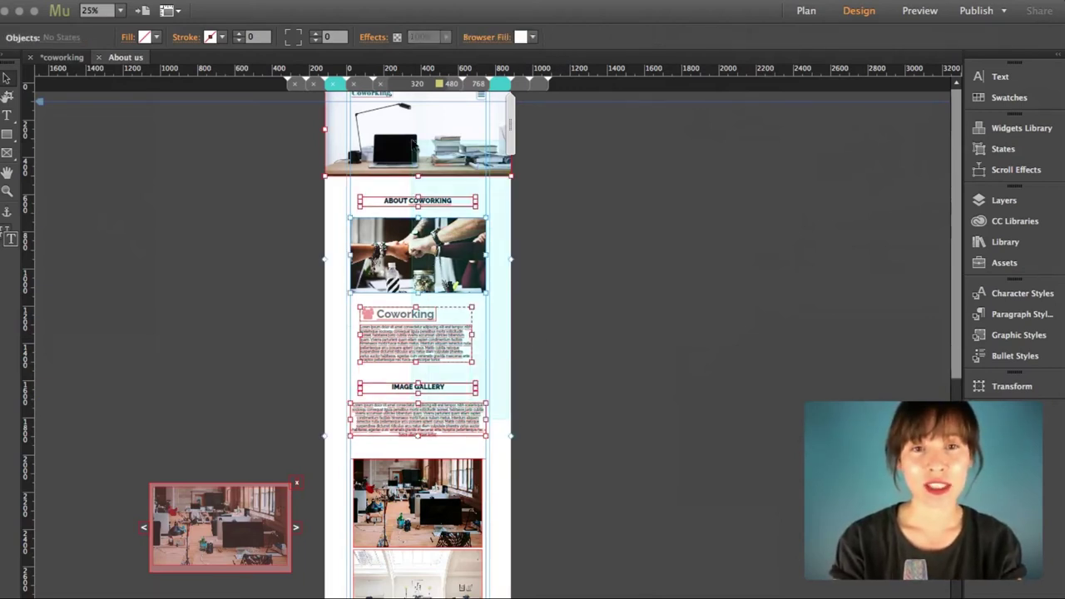
{"action": "right_click", "coordinate": [413, 143]}
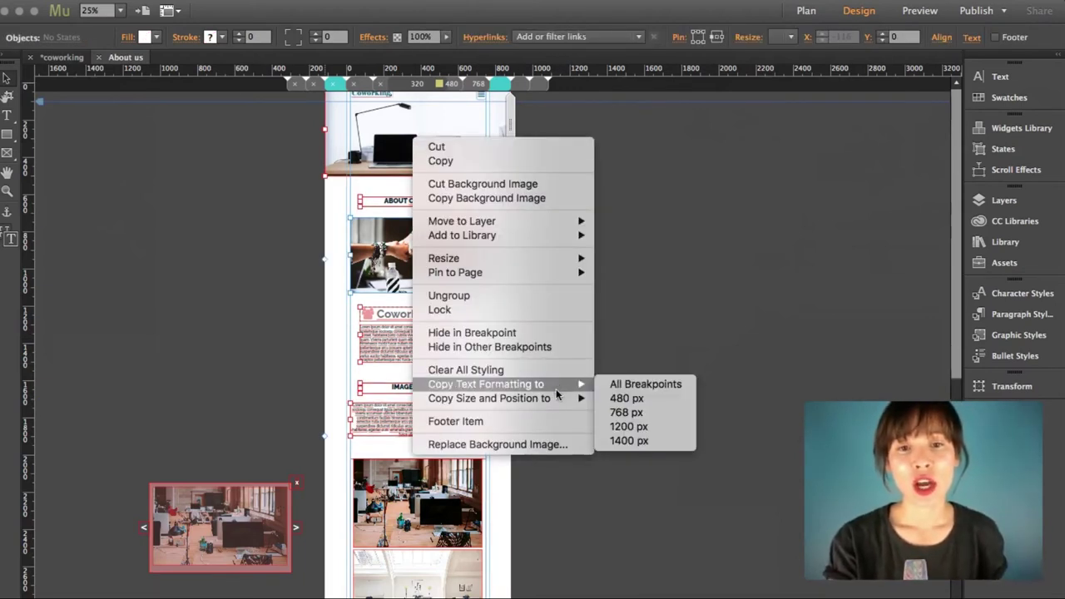
{"action": "mouse_move", "coordinate": [554, 400]}
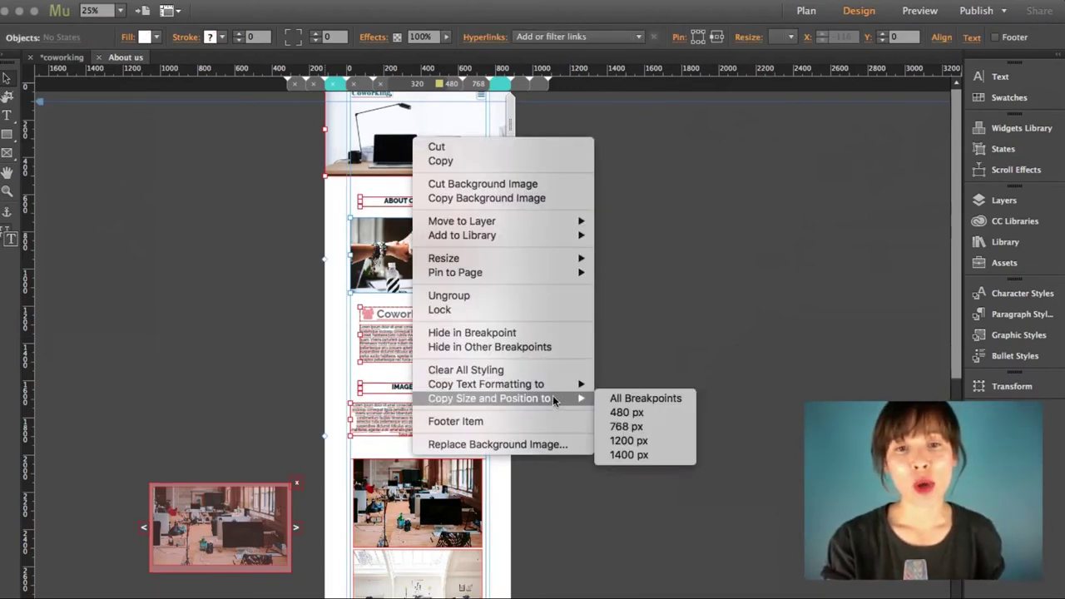
{"action": "left_click", "coordinate": [626, 426]}
{"action": "left_click", "coordinate": [584, 218]}
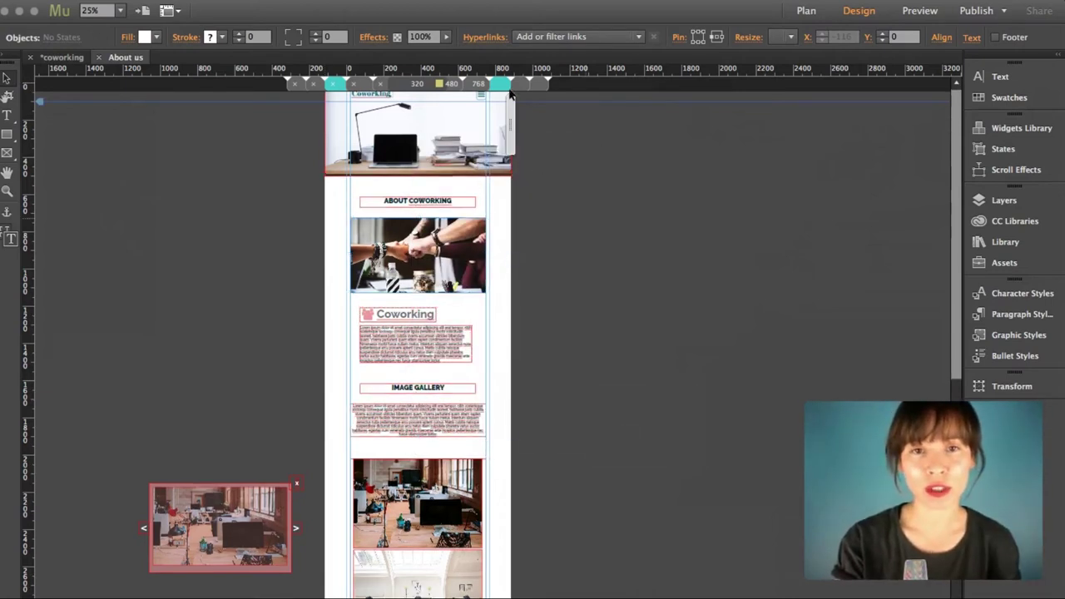
- Switch to the 768 px breakpoint and set the header image's height to 400
{"action": "left_click", "coordinate": [479, 86]}
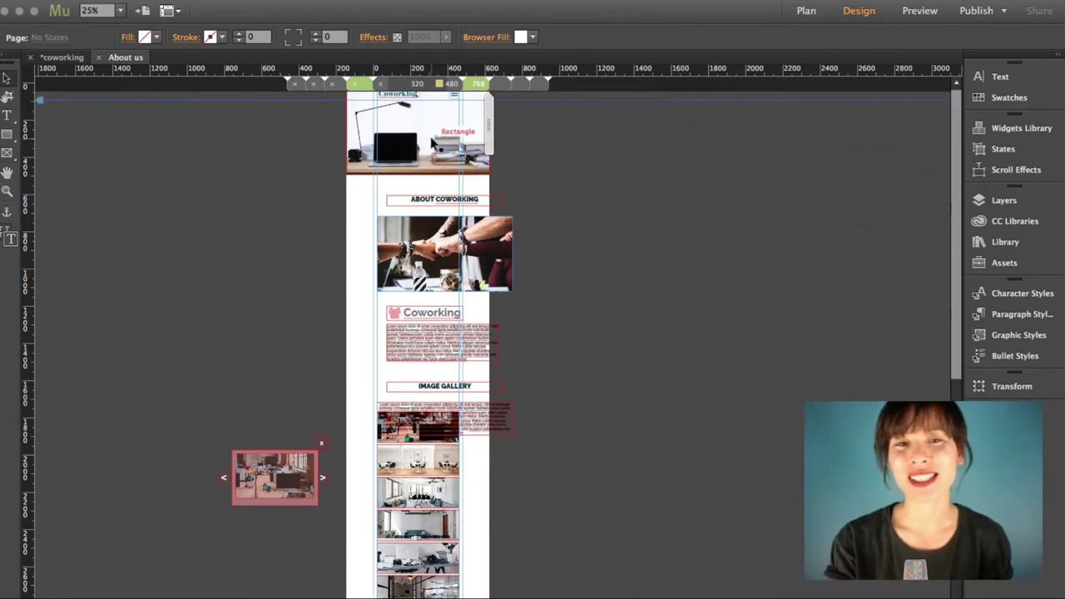
{"action": "left_click", "coordinate": [432, 143]}
{"action": "left_click", "coordinate": [748, 40]}
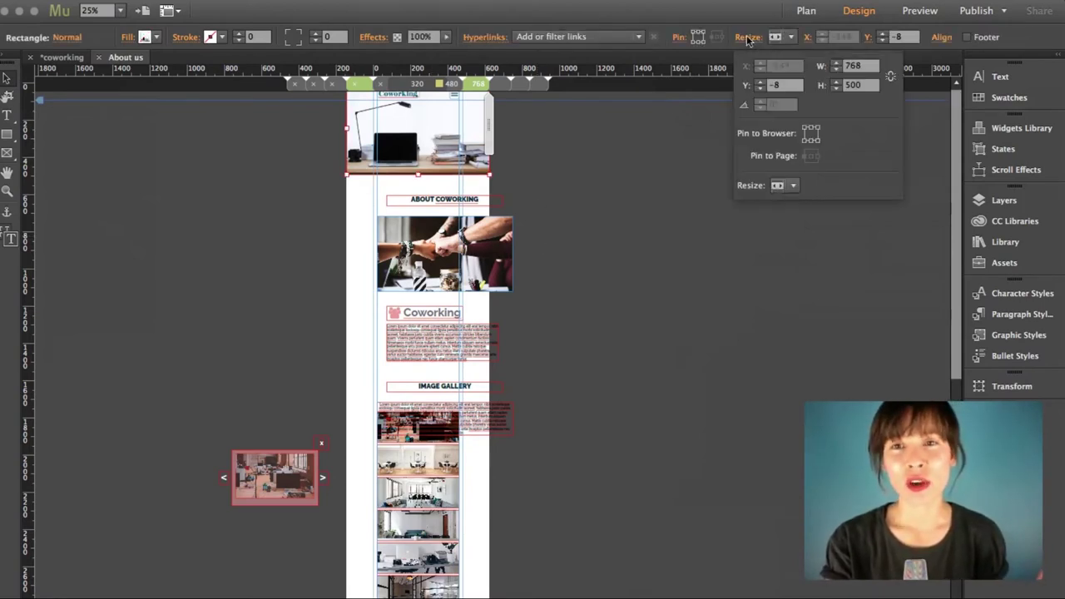
{"action": "left_click", "coordinate": [838, 86]}
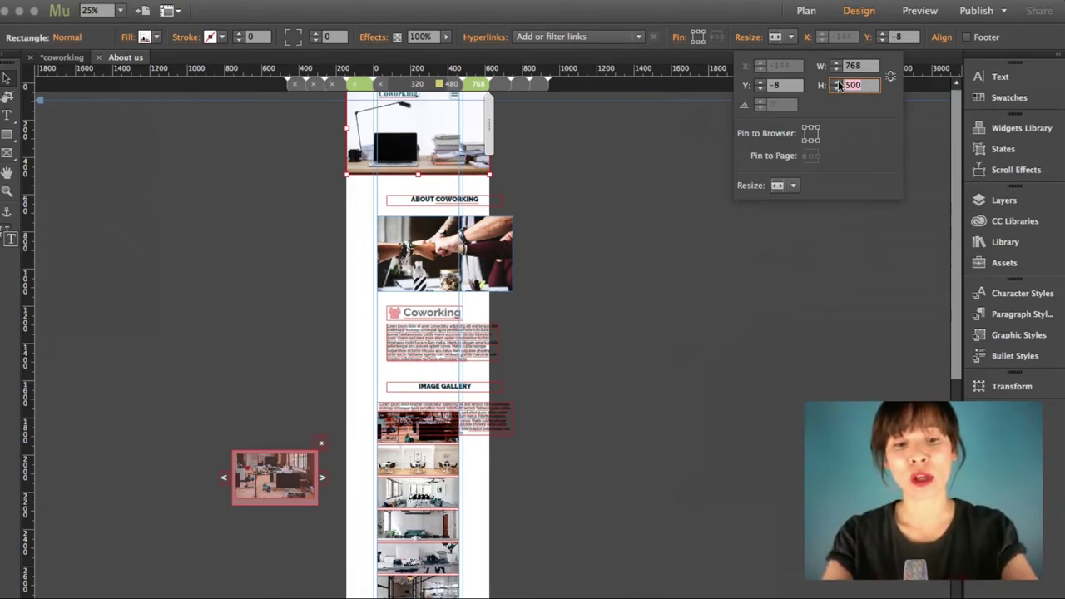
{"action": "key", "text": "Return"}
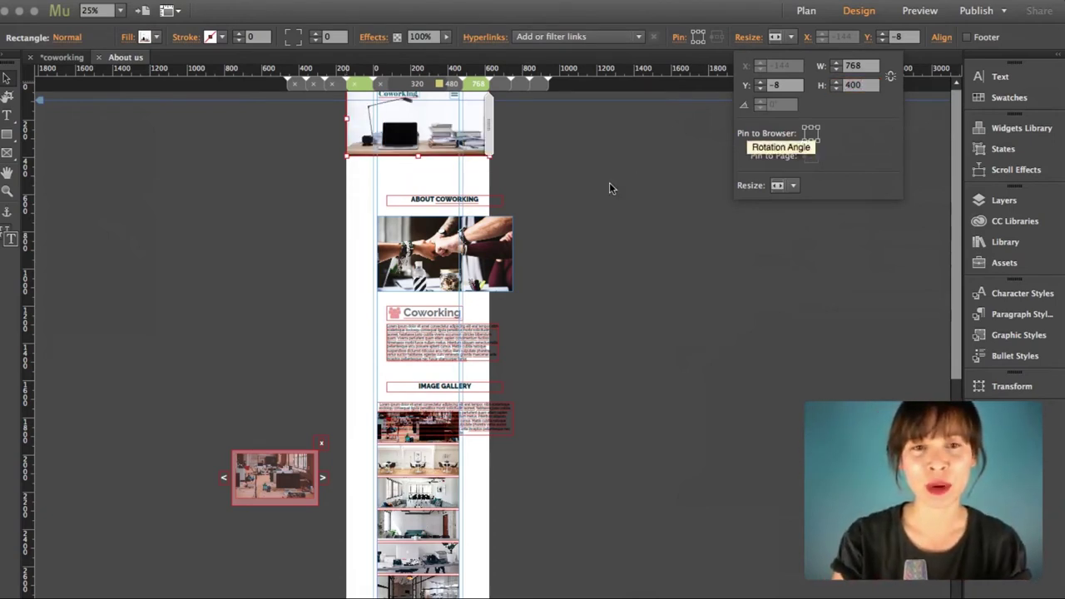
- Move the ABOUT COWORKING heading up to X 4, Y 472, and shrink the handshake photo to the column width at Y 582
{"action": "left_click", "coordinate": [455, 202]}
{"action": "mouse_move", "coordinate": [443, 193]}
{"action": "left_mouse_down"}
{"action": "mouse_move", "coordinate": [430, 168]}
{"action": "mouse_move", "coordinate": [471, 178]}
{"action": "mouse_move", "coordinate": [456, 177]}
{"action": "left_mouse_up"}
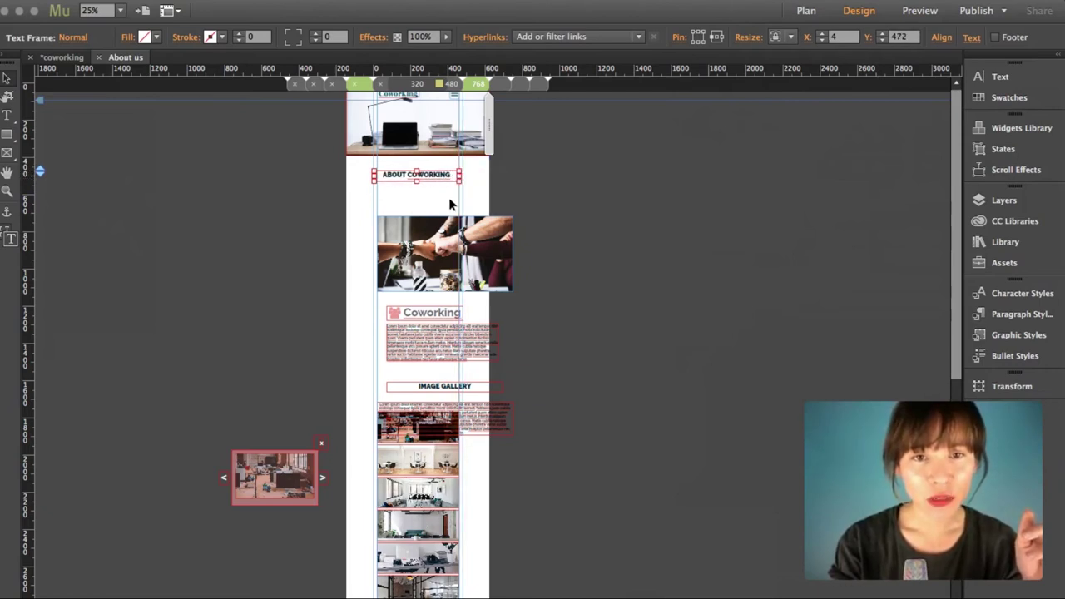
{"action": "left_click", "coordinate": [489, 221]}
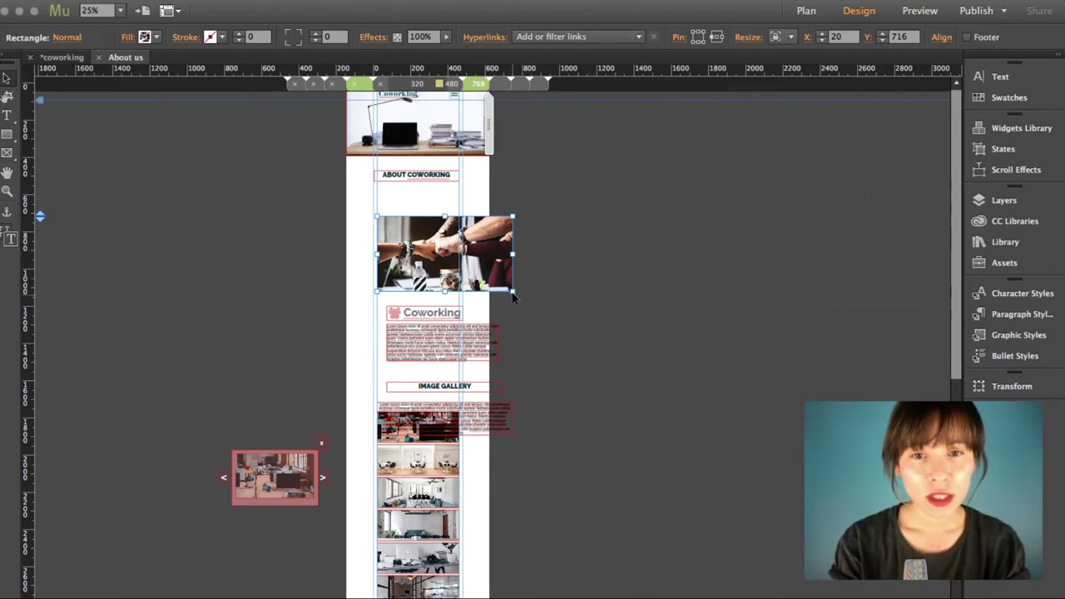
{"action": "left_click_drag", "start_coordinate": [513, 291], "coordinate": [461, 258]}
{"action": "left_click_drag", "start_coordinate": [39, 216], "coordinate": [39, 192]}
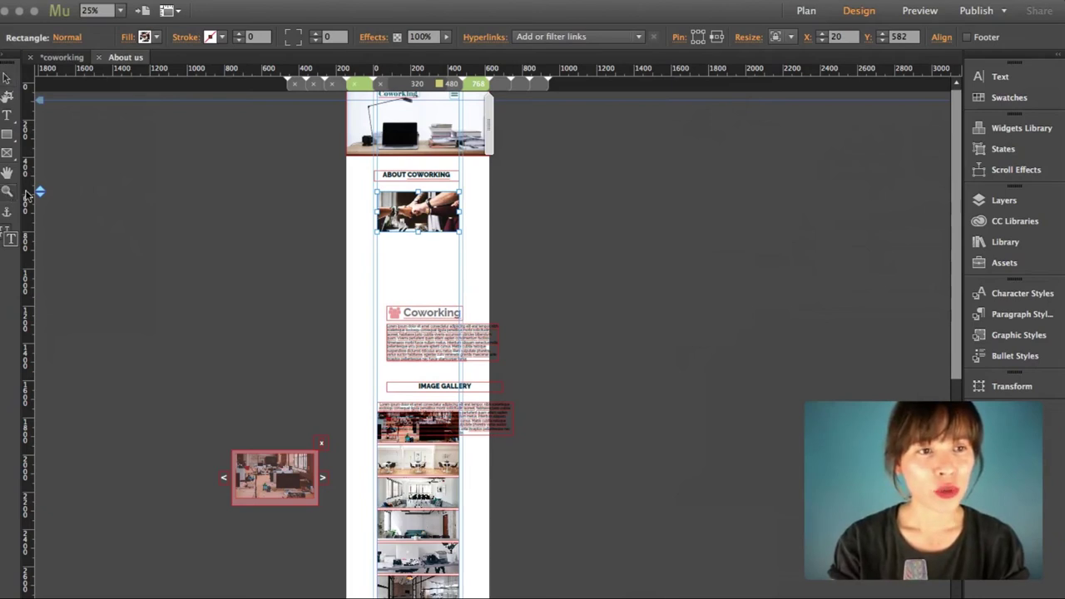
- Narrow the ABOUT COWORKING heading's frame so its left edge meets the column guide at X 20
{"action": "left_click", "coordinate": [440, 259]}
{"action": "left_click", "coordinate": [439, 259]}
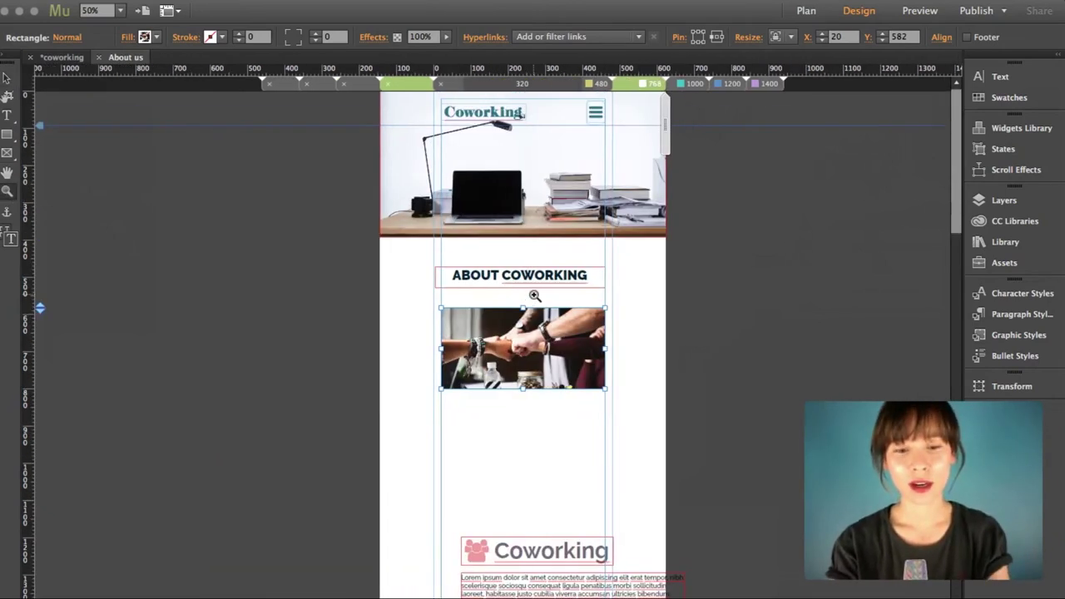
{"action": "scroll", "coordinate": [445, 225], "scroll_direction": "down", "scroll_amount": 1}
{"action": "left_click", "coordinate": [443, 246]}
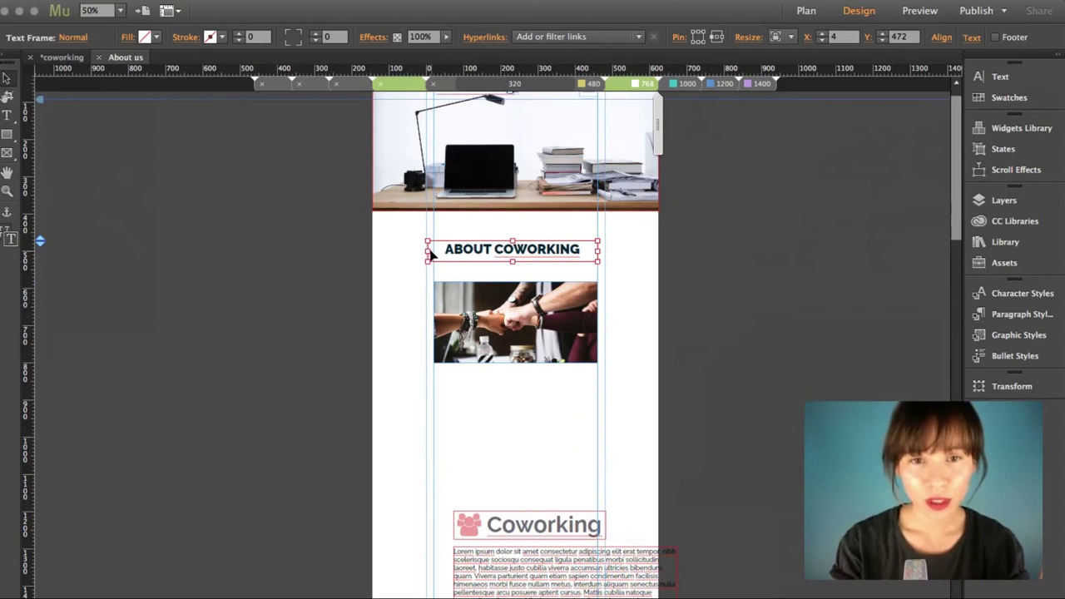
{"action": "left_click_drag", "start_coordinate": [428, 250], "coordinate": [432, 250]}
- Move the Coworking title and text group up to 55 px below the photo, and narrow its paragraph to the column guide
{"action": "scroll", "coordinate": [581, 423], "scroll_direction": "down", "scroll_amount": 2}
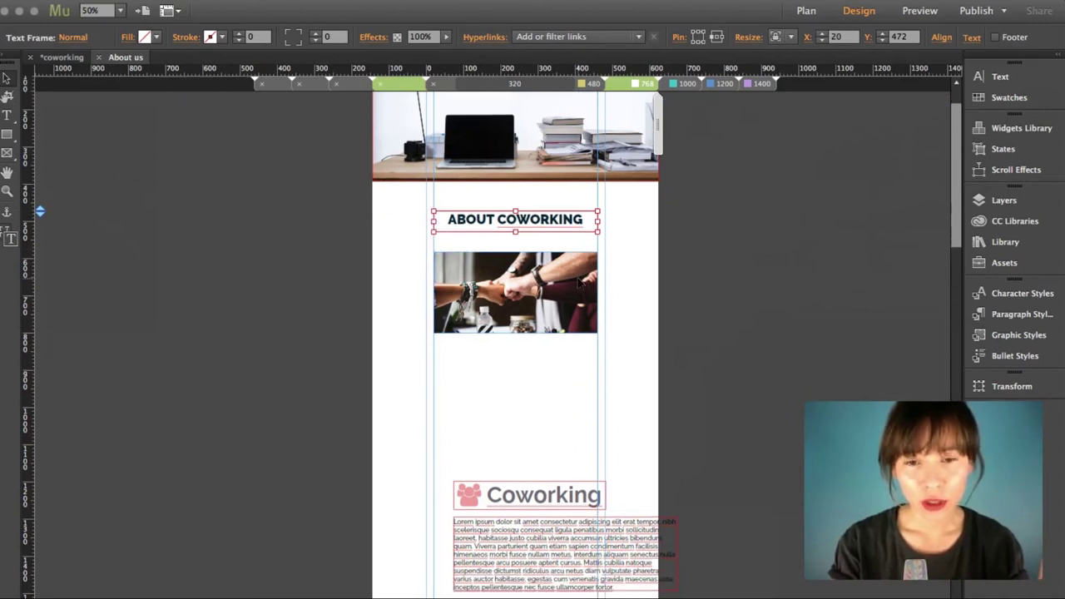
{"action": "left_click_drag", "start_coordinate": [561, 471], "coordinate": [536, 376]}
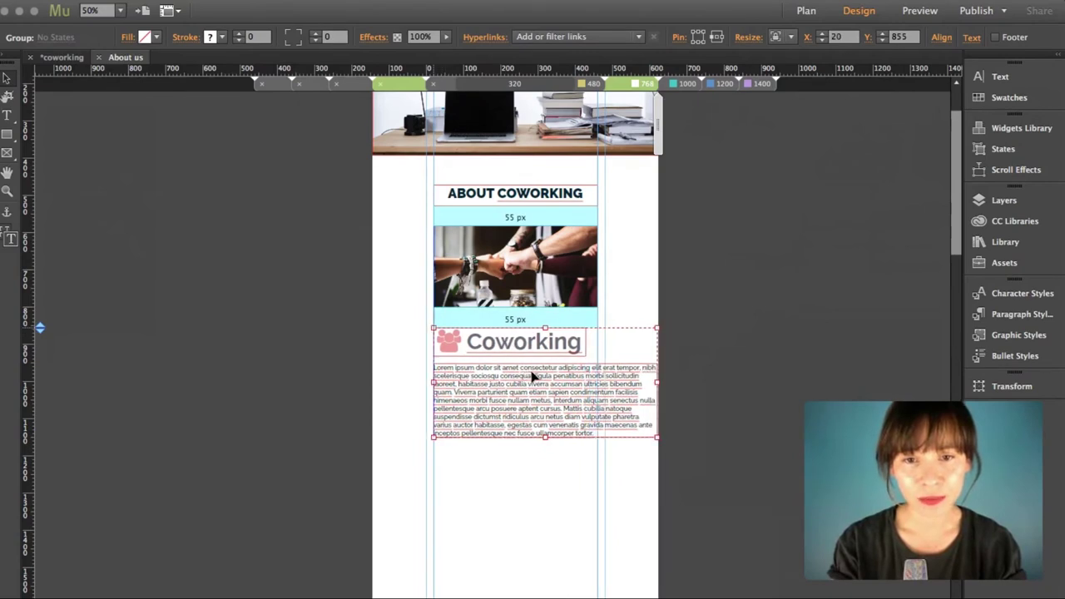
{"action": "left_click", "coordinate": [723, 383]}
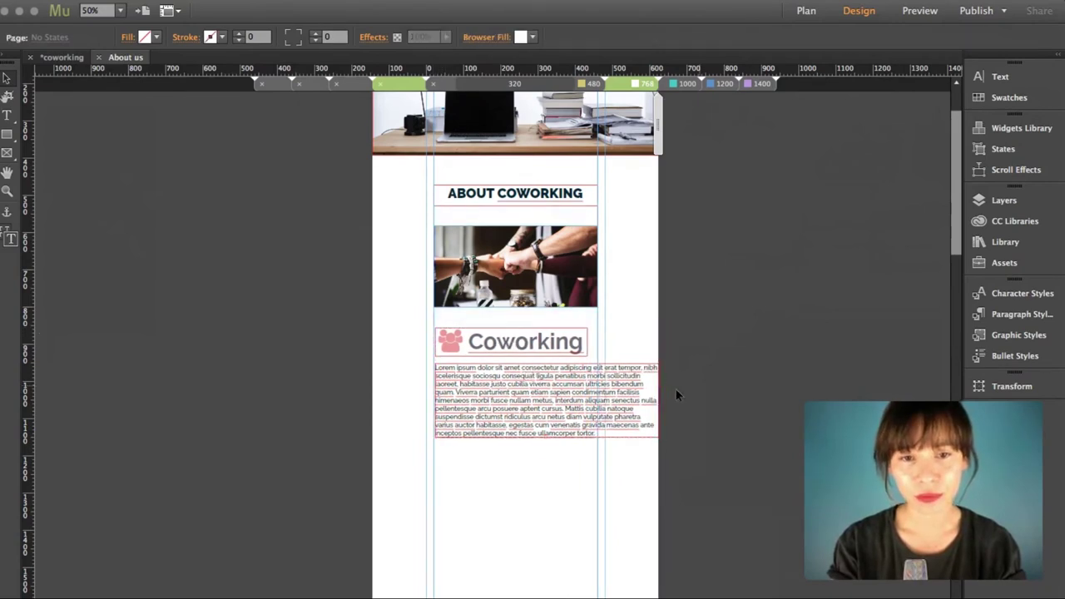
{"action": "left_click", "coordinate": [590, 403]}
{"action": "left_click_drag", "start_coordinate": [656, 401], "coordinate": [597, 406]}
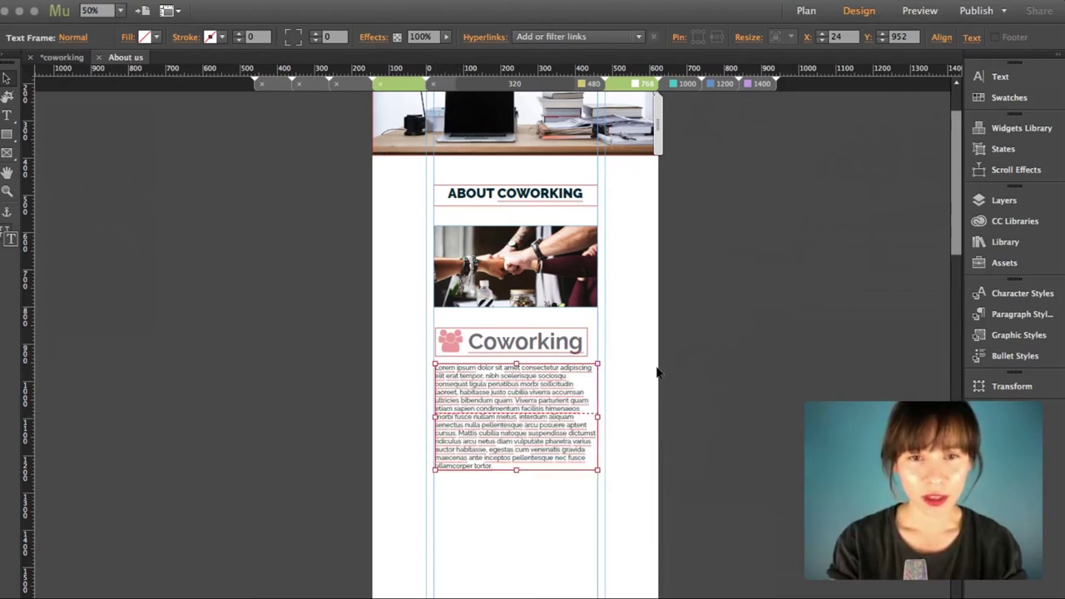
- Move the IMAGE GALLERY heading to X 20, Y 1355, and narrow its frame to the column width
{"action": "scroll", "coordinate": [656, 372], "scroll_direction": "down", "scroll_amount": 5}
{"action": "left_click_drag", "start_coordinate": [566, 408], "coordinate": [549, 319]}
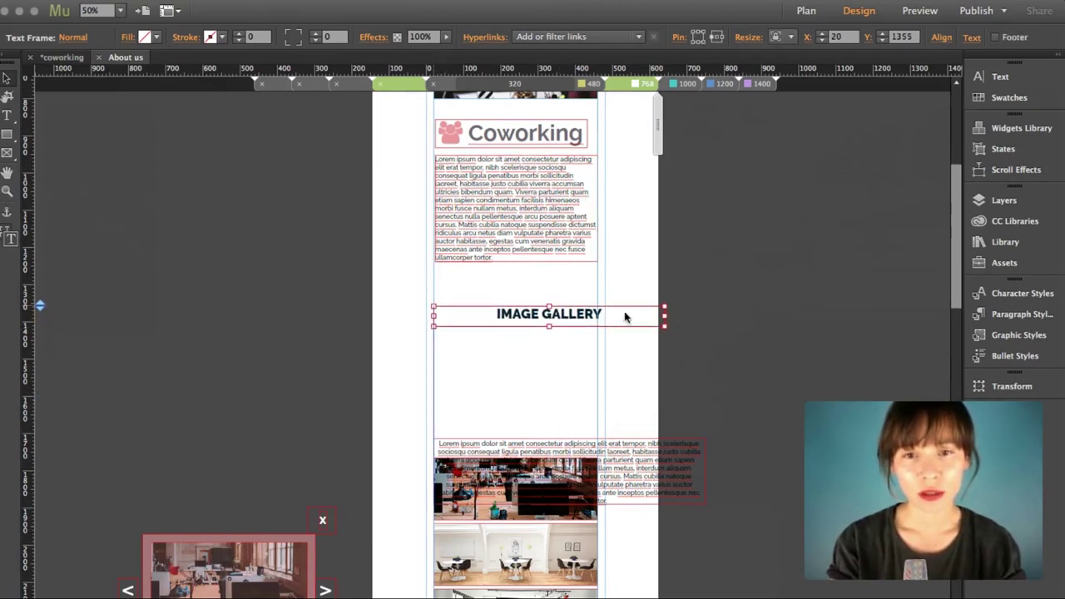
{"action": "left_click_drag", "start_coordinate": [663, 315], "coordinate": [598, 315]}
- Narrow the paragraph below IMAGE GALLERY to the column width and move it up together with the heading, bringing the paragraph to Y 1418
{"action": "left_click_drag", "start_coordinate": [623, 469], "coordinate": [636, 369]}
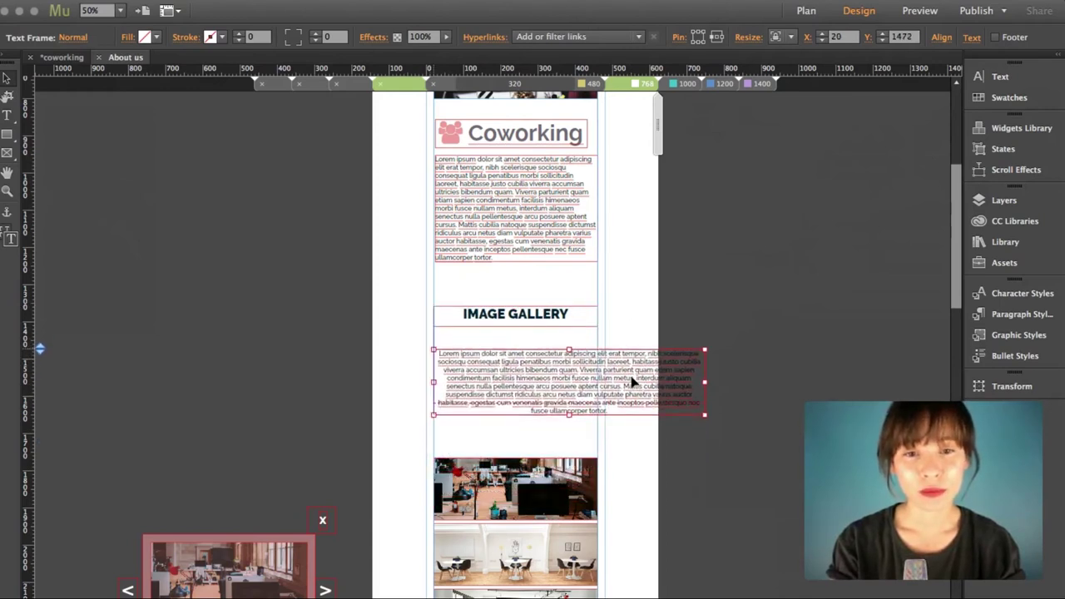
{"action": "left_click_drag", "start_coordinate": [705, 382], "coordinate": [544, 358]}
{"action": "left_click", "coordinate": [548, 316], "text": "shift"}
{"action": "left_click", "coordinate": [648, 362]}
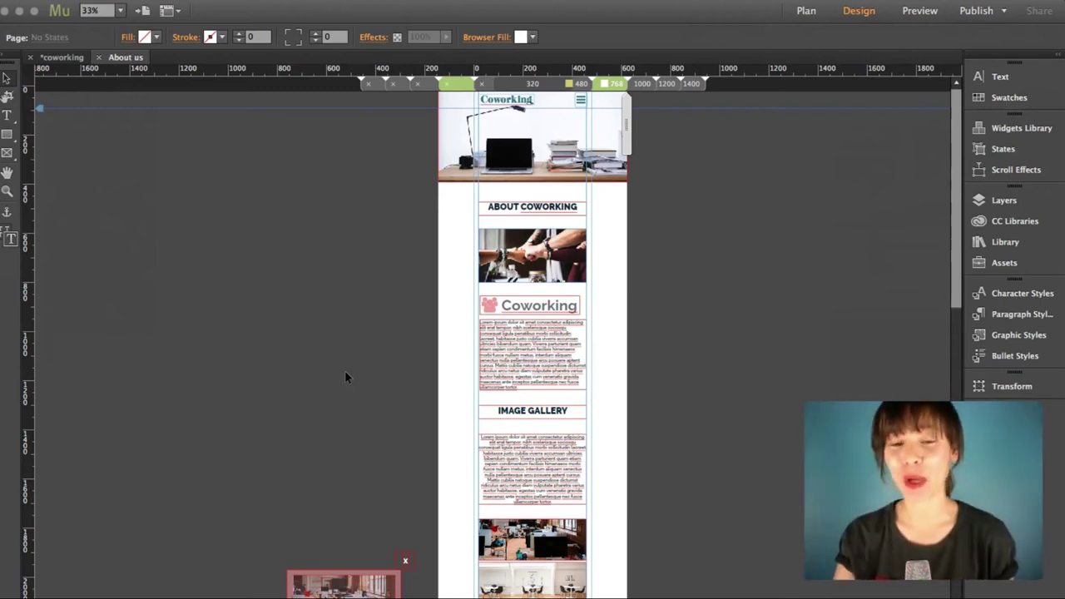
- Copy the size and position of the header image, both headings, photo, Coworking group and gallery paragraph to the 480 px breakpoint
{"action": "left_click", "coordinate": [570, 469]}
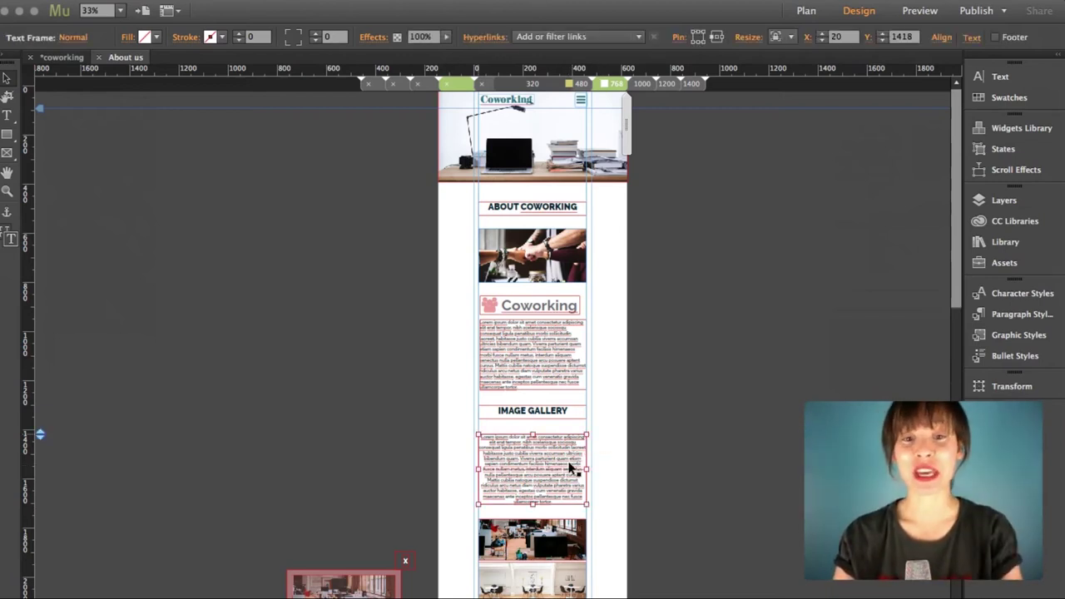
{"action": "left_click", "coordinate": [552, 411], "text": "shift"}
{"action": "left_click", "coordinate": [535, 348], "text": "shift"}
{"action": "left_click", "coordinate": [541, 253], "text": "shift"}
{"action": "left_click", "coordinate": [526, 211], "text": "shift"}
{"action": "left_click", "coordinate": [527, 148], "text": "shift"}
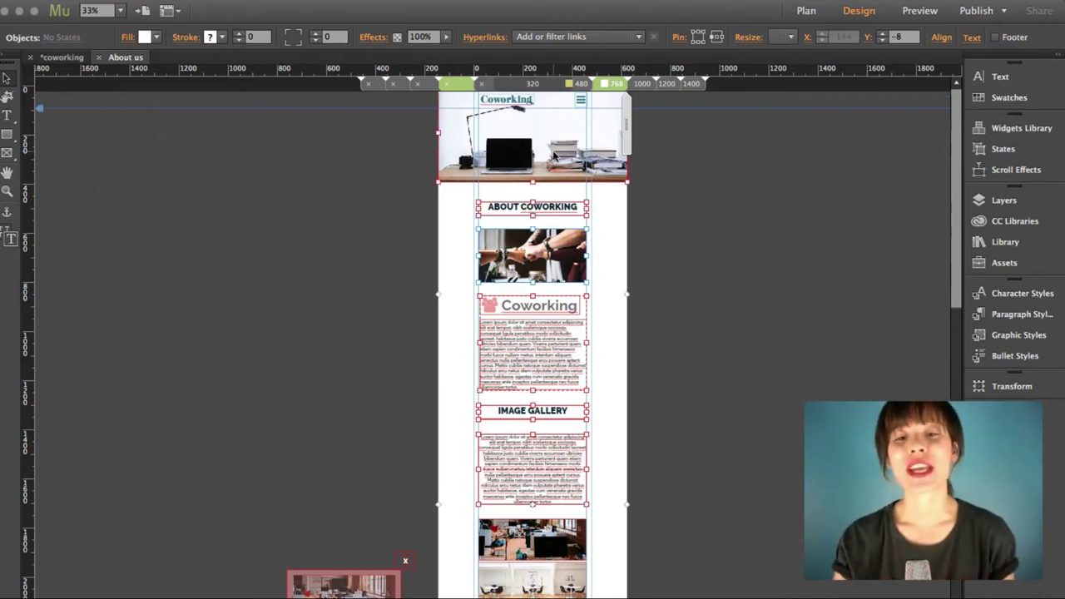
{"action": "right_click", "coordinate": [554, 155]}
{"action": "mouse_move", "coordinate": [682, 410]}
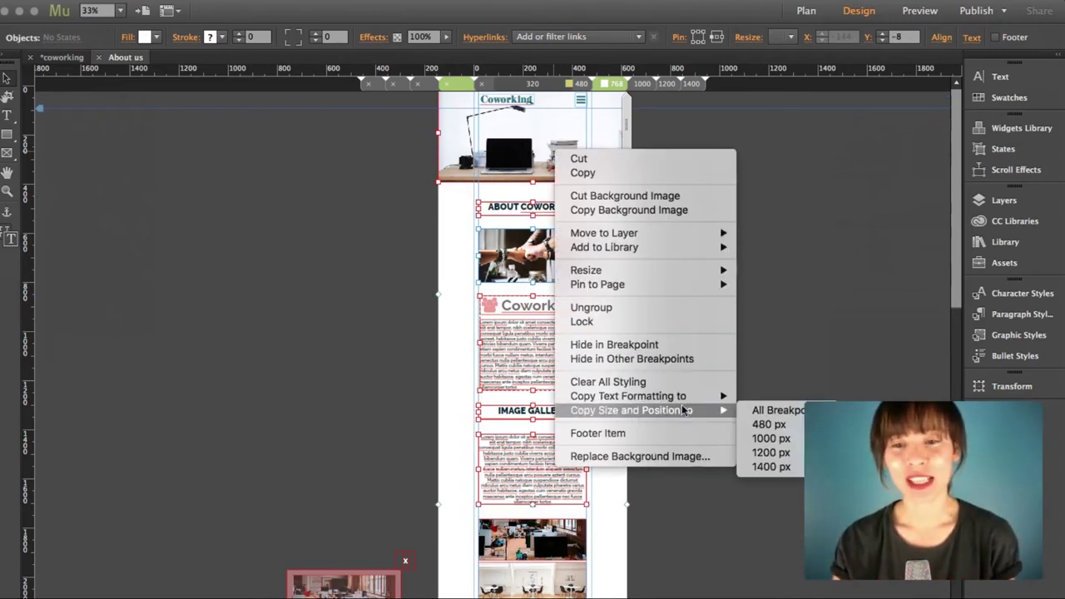
{"action": "left_click", "coordinate": [768, 424]}
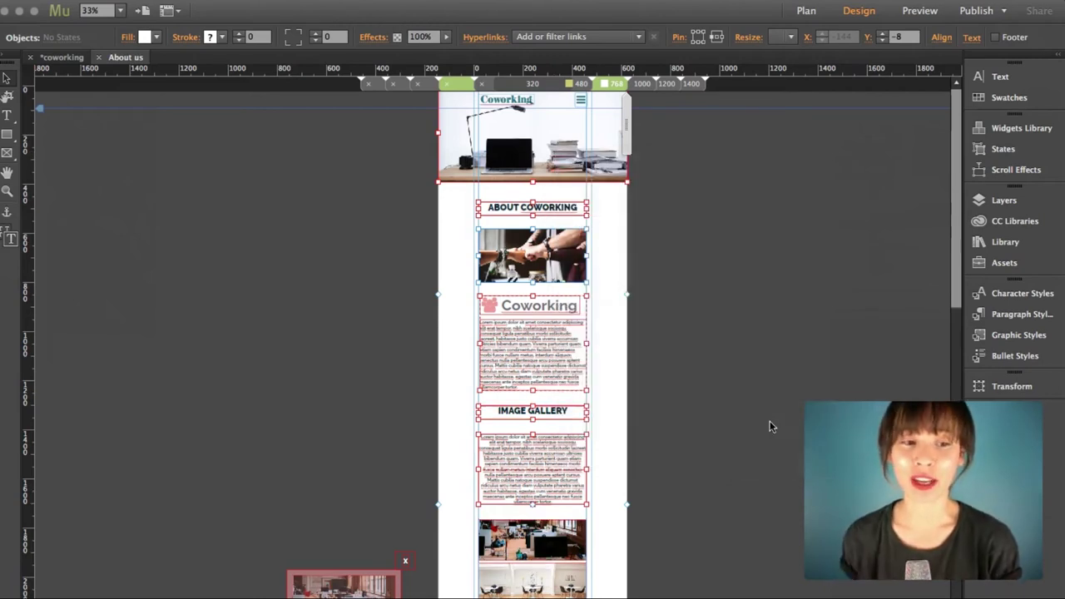
- Switch to the 480 px breakpoint and set the header image's height to 300
{"action": "left_click", "coordinate": [536, 87]}
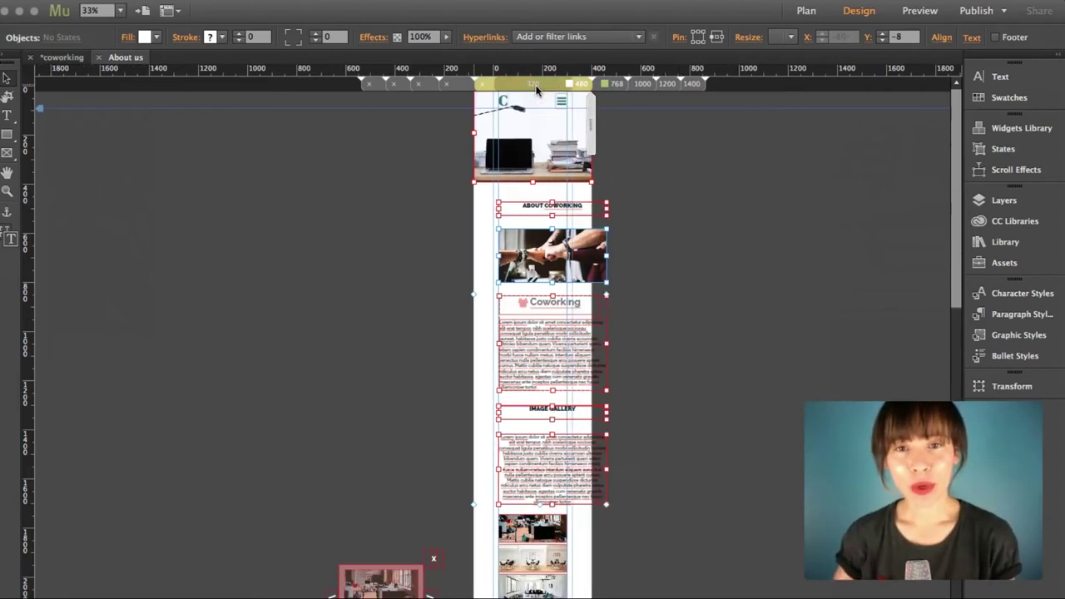
{"action": "left_click", "coordinate": [658, 147]}
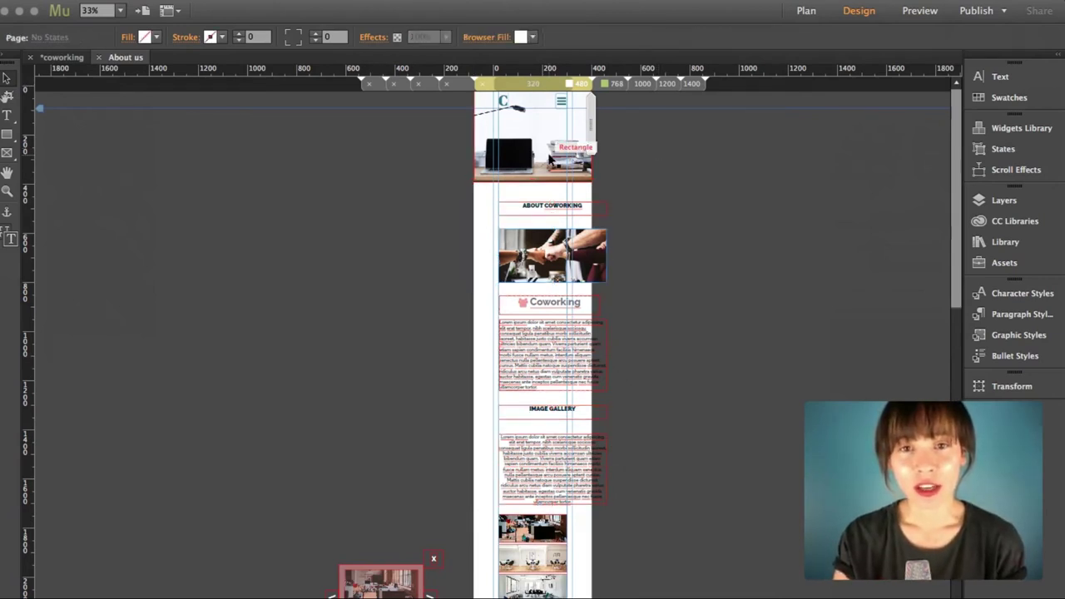
{"action": "left_click", "coordinate": [549, 160]}
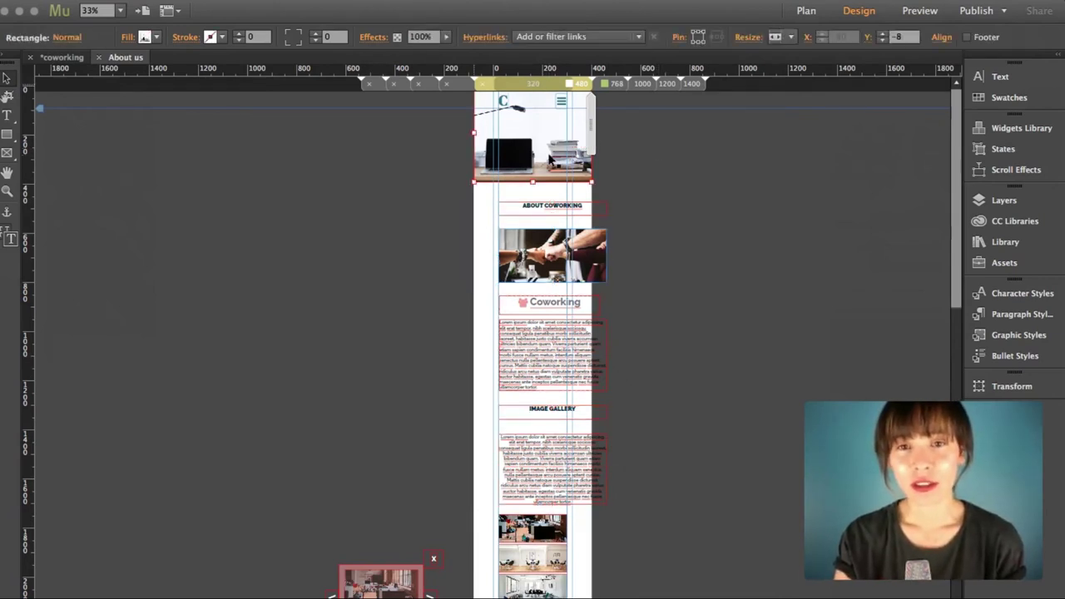
{"action": "left_click", "coordinate": [748, 40]}
{"action": "left_click", "coordinate": [864, 86]}
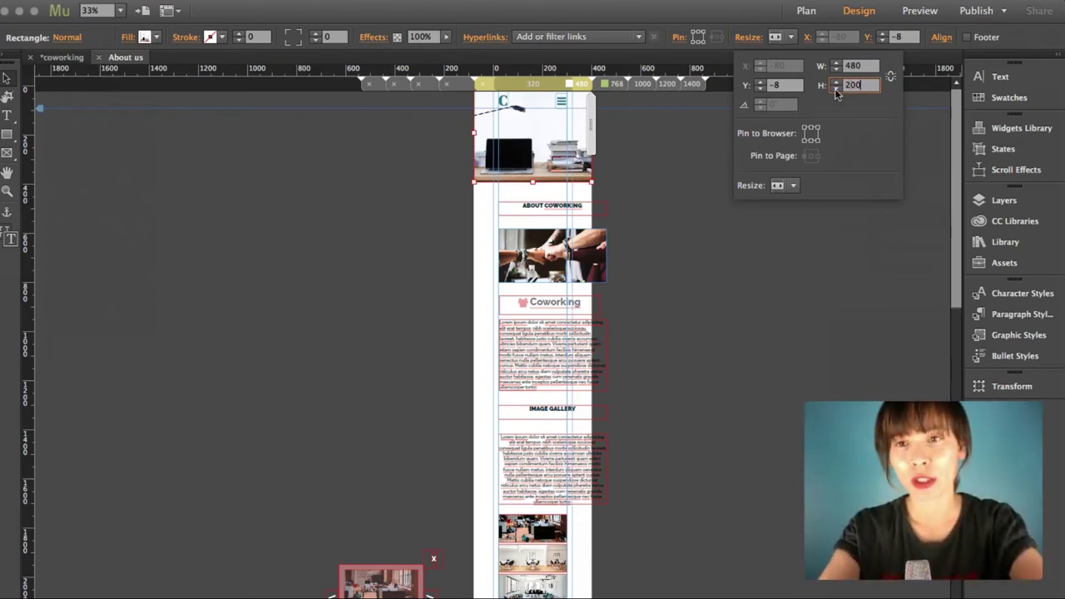
{"action": "key", "text": "Return"}
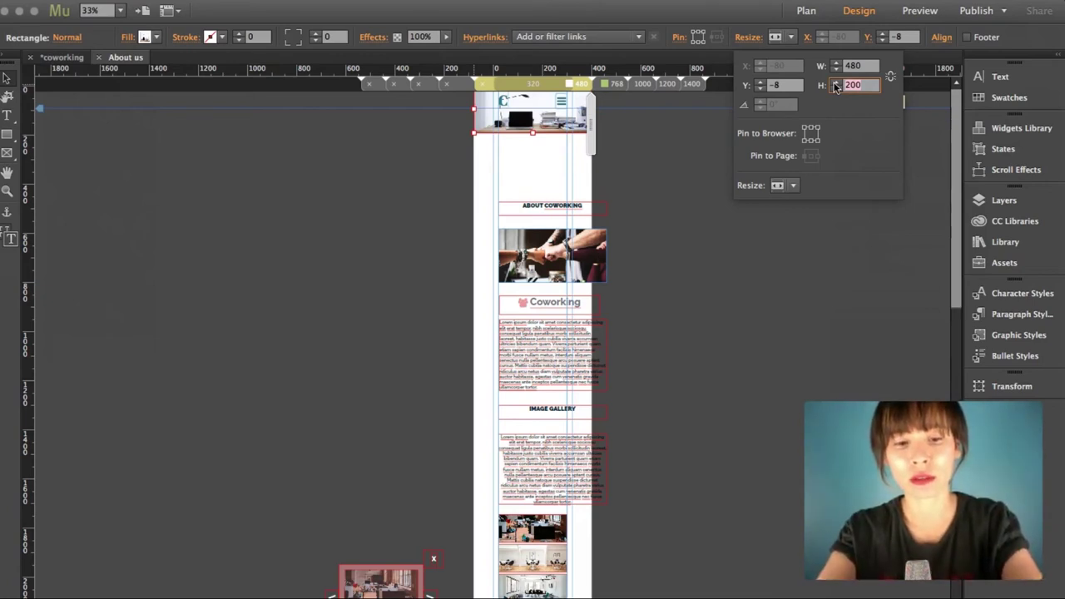
{"action": "key", "text": "Return"}
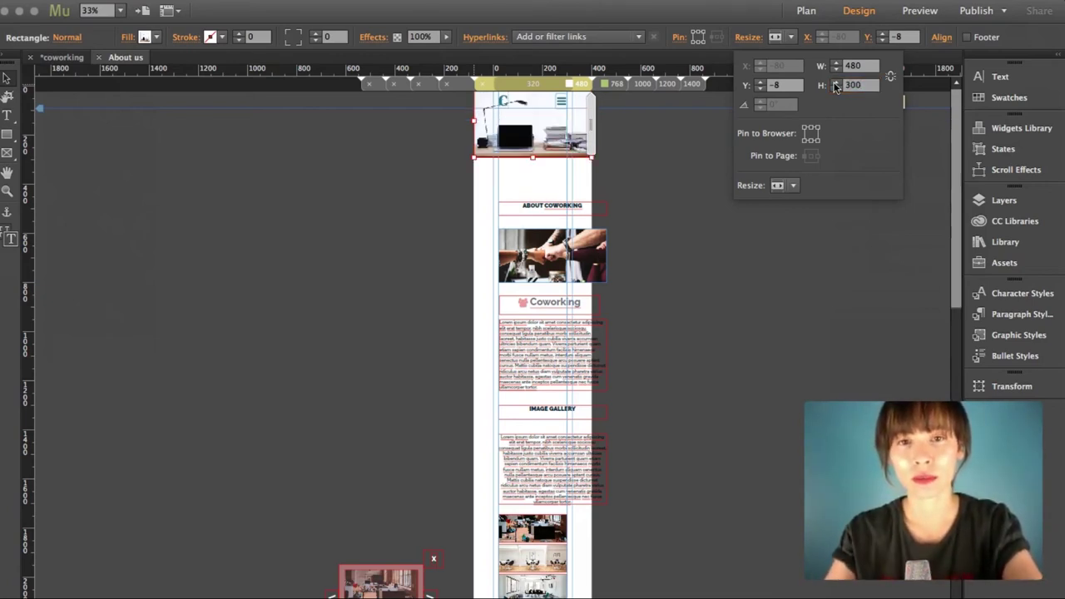
- Move the ABOUT COWORKING heading up to Y 321 and narrow its frame to the column width
{"action": "left_click", "coordinate": [549, 211]}
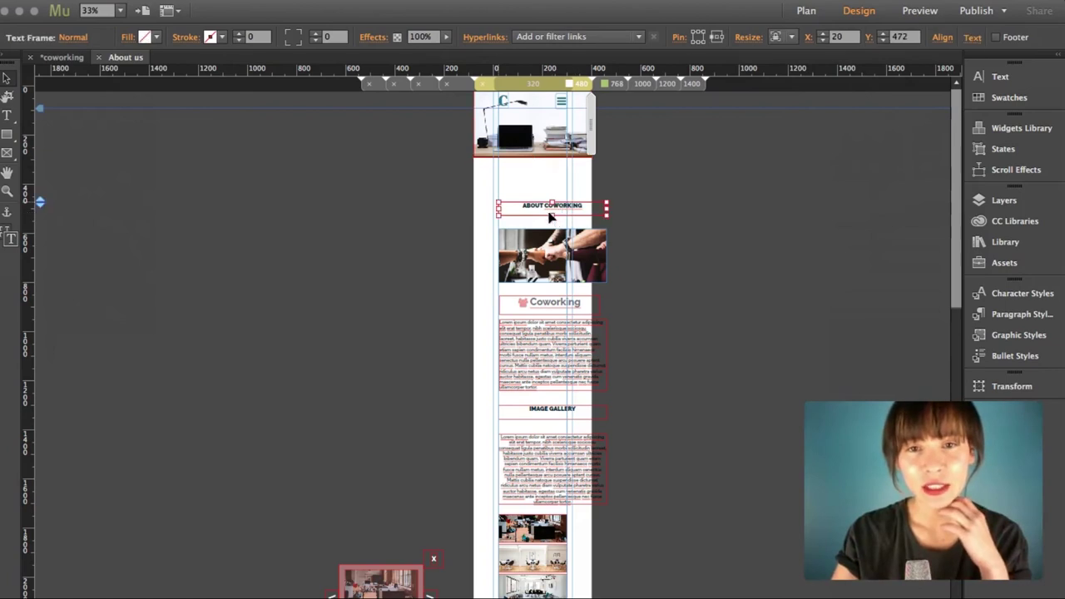
{"action": "key", "text": "shift+Up"}
{"action": "key", "text": "shift+Up"}
{"action": "key", "text": "shift+Up"}
{"action": "key", "text": "shift+Up"}
{"action": "key", "text": "shift+Up"}
{"action": "key", "text": "shift+Up"}
{"action": "key", "text": "shift+Up"}
{"action": "key", "text": "shift+Up"}
{"action": "key", "text": "shift+Up"}
{"action": "key", "text": "shift+Up"}
{"action": "key", "text": "shift+Up"}
{"action": "key", "text": "shift+Up"}
{"action": "key", "text": "shift+Up"}
{"action": "key", "text": "shift+Up"}
{"action": "key", "text": "shift+Up"}
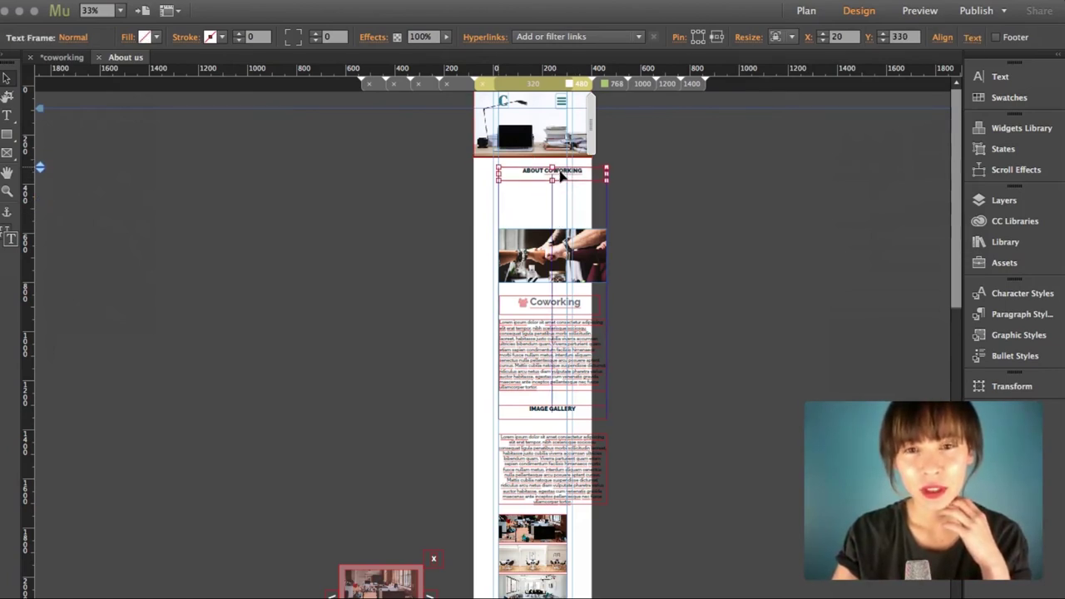
{"action": "left_click_drag", "start_coordinate": [607, 172], "coordinate": [569, 173]}
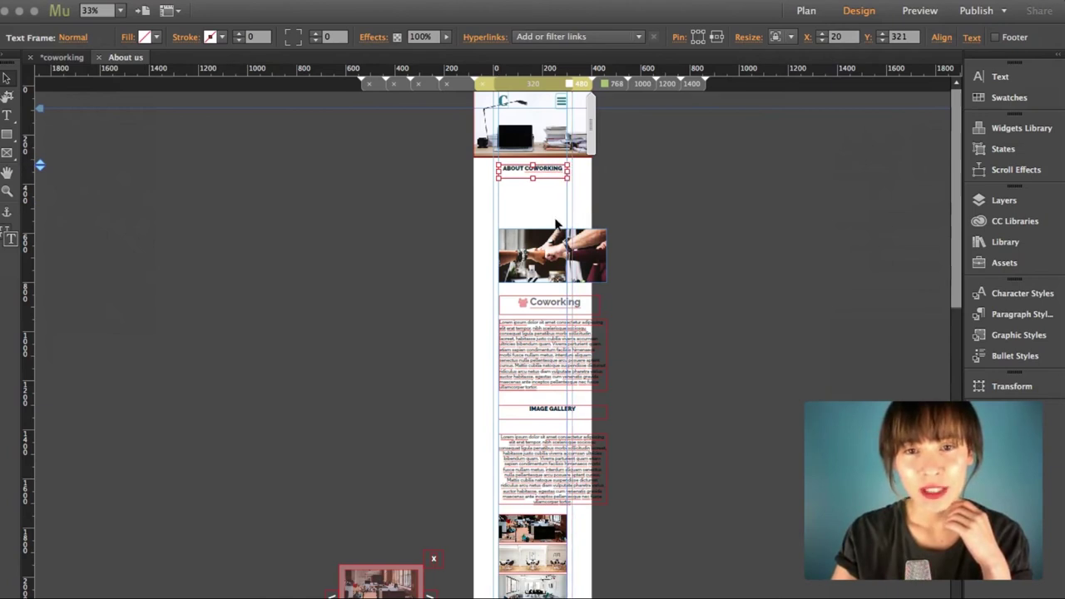
- Narrow the handshake photo to the column width and move it up to Y 405, then narrow the Coworking title frame to match
{"action": "left_click", "coordinate": [556, 263]}
{"action": "left_click_drag", "start_coordinate": [582, 256], "coordinate": [532, 236]}
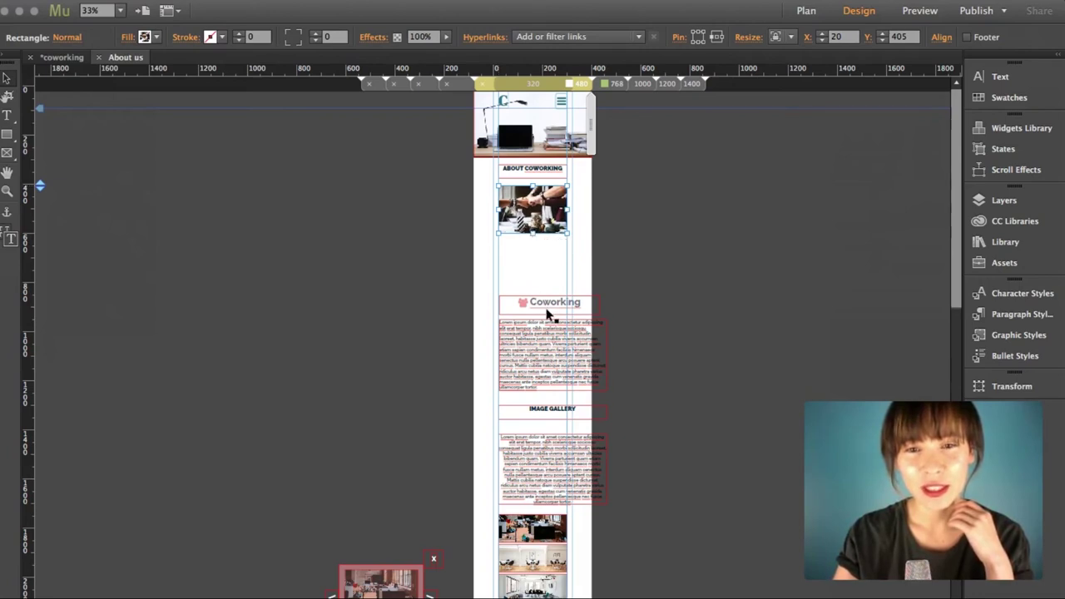
{"action": "left_click", "coordinate": [554, 312]}
{"action": "left_click", "coordinate": [555, 312]}
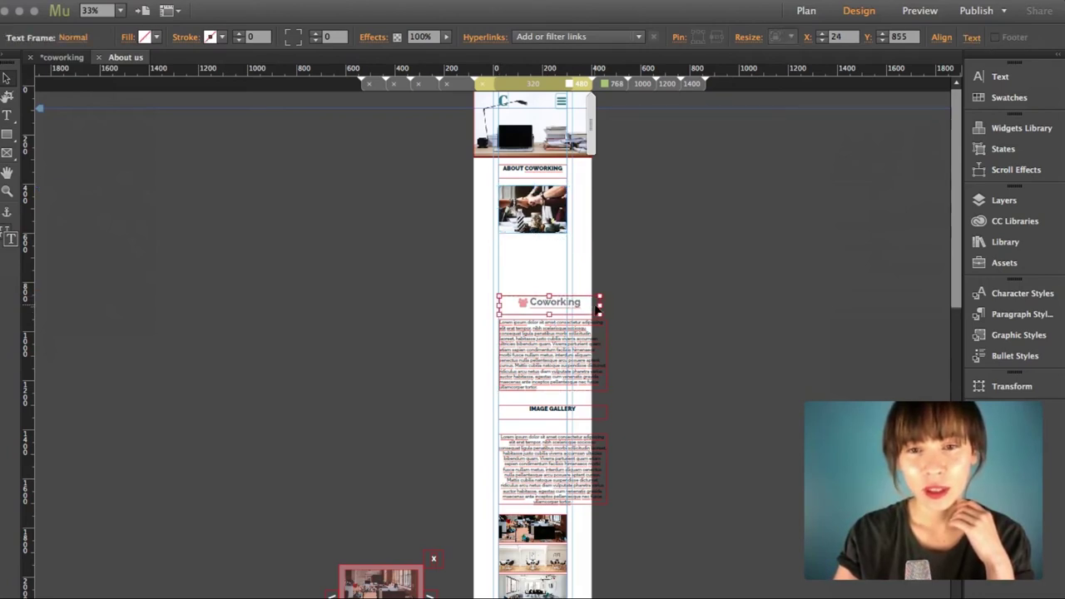
{"action": "left_click_drag", "start_coordinate": [599, 305], "coordinate": [570, 306]}
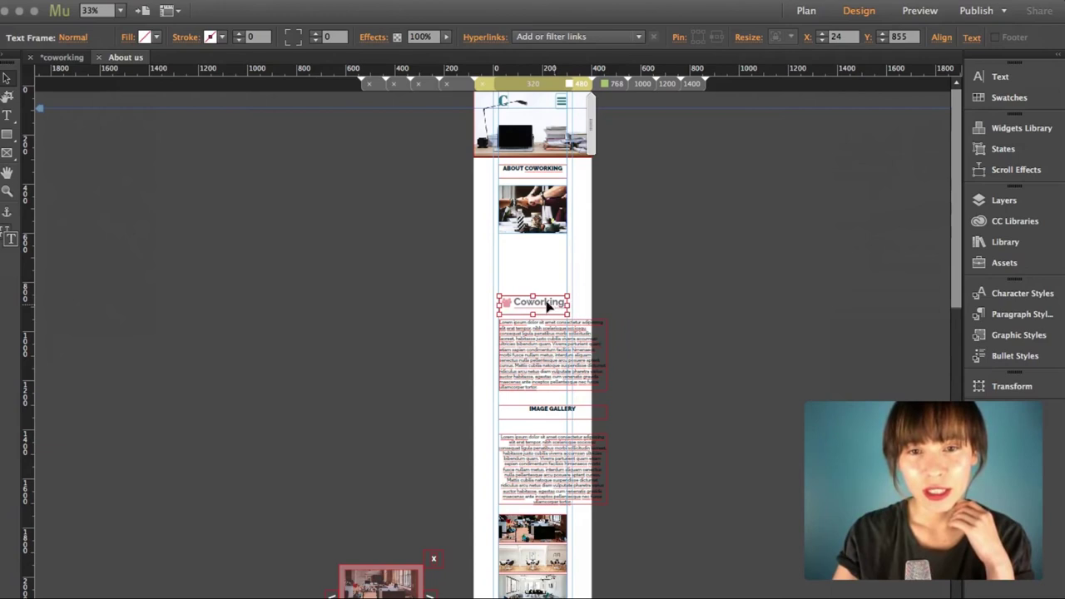
- Move the Coworking title up beneath the photo, and place its paragraph directly below it, narrowed to the column width
{"action": "left_click", "coordinate": [580, 347]}
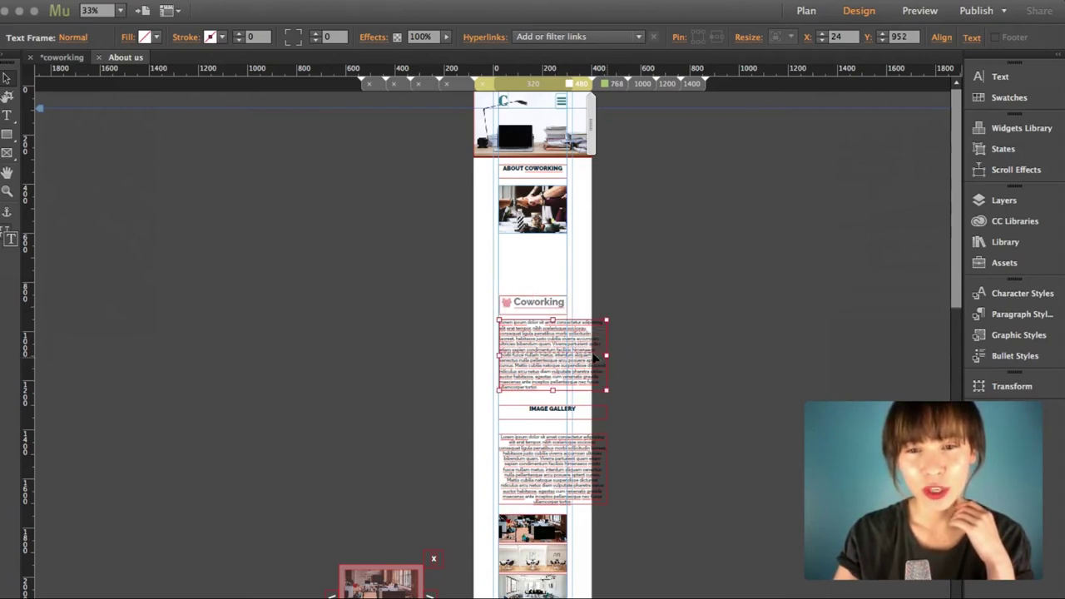
{"action": "left_click", "coordinate": [566, 341]}
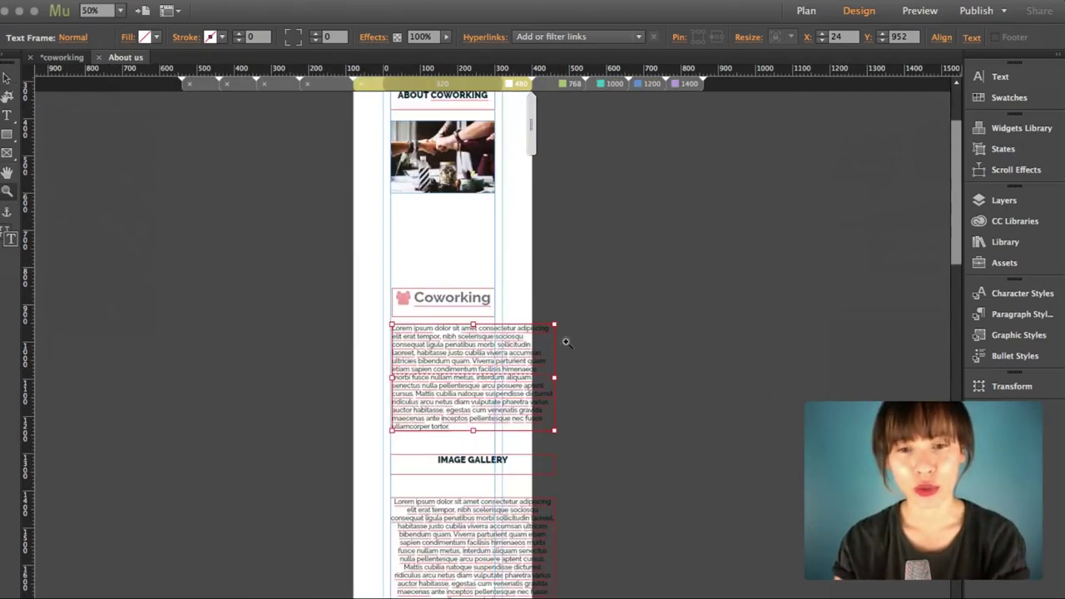
{"action": "left_click", "coordinate": [466, 307]}
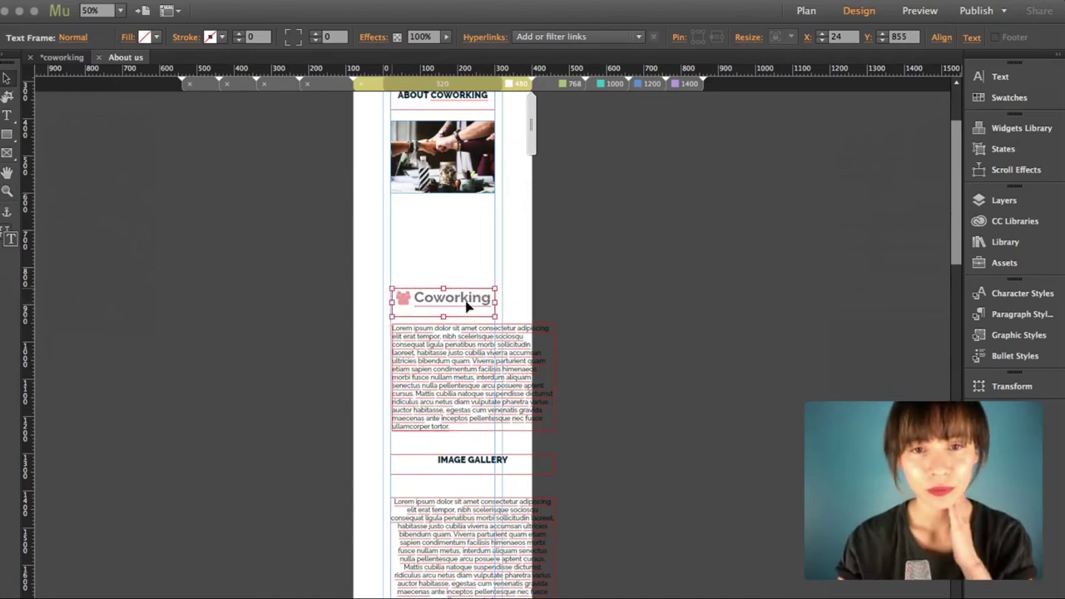
{"action": "left_click_drag", "start_coordinate": [467, 304], "coordinate": [466, 223]}
{"action": "left_click", "coordinate": [459, 369]}
{"action": "left_click_drag", "start_coordinate": [459, 370], "coordinate": [496, 304]}
{"action": "left_click", "coordinate": [586, 387]}
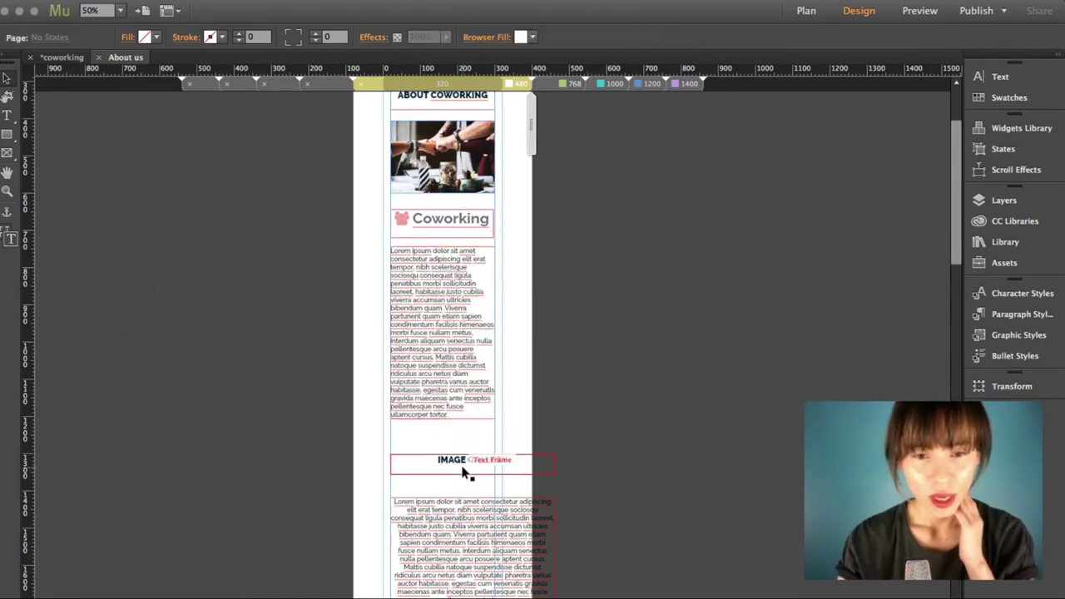
- Narrow the IMAGE GALLERY heading and its paragraph to the column width, moving them up to Y 1250 and Y 1333
{"action": "left_click", "coordinate": [465, 473]}
{"action": "left_click_drag", "start_coordinate": [555, 469], "coordinate": [454, 432]}
{"action": "scroll", "coordinate": [576, 420], "scroll_direction": "down", "scroll_amount": 3}
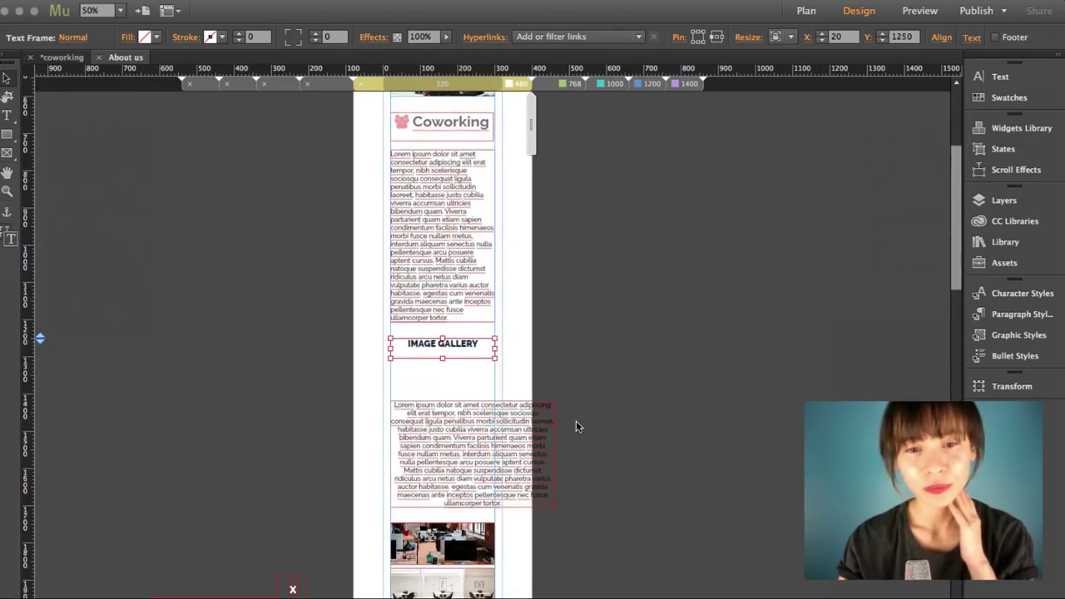
{"action": "scroll", "coordinate": [533, 416], "scroll_direction": "down", "scroll_amount": 2}
{"action": "left_click", "coordinate": [468, 391]}
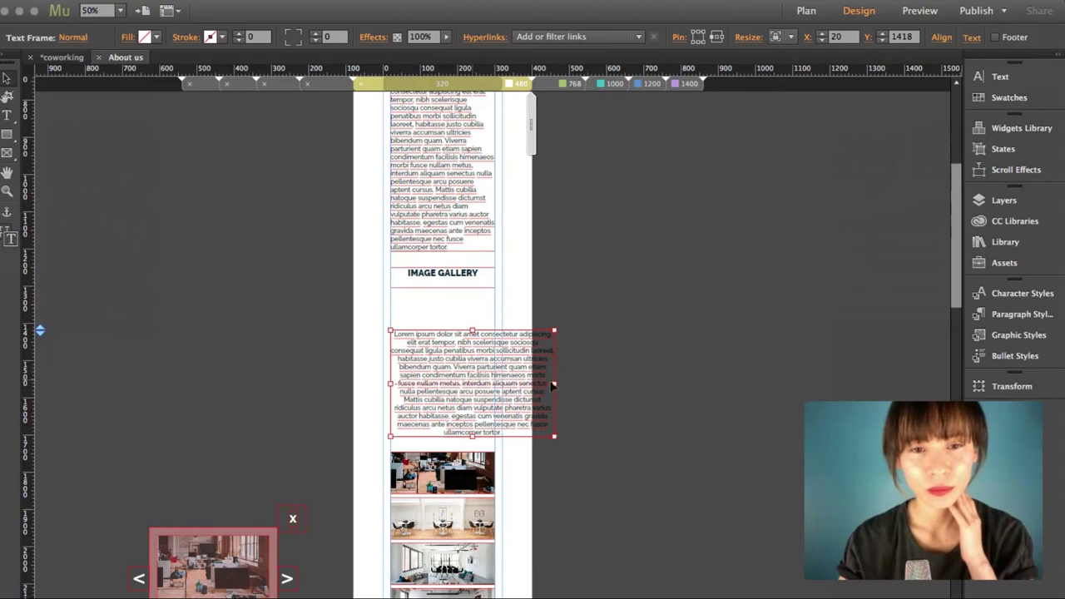
{"action": "mouse_move", "coordinate": [504, 366]}
{"action": "left_mouse_down"}
{"action": "mouse_move", "coordinate": [505, 336]}
{"action": "mouse_move", "coordinate": [495, 358]}
{"action": "left_mouse_up"}
- Set the header image's height to 250
{"action": "left_click", "coordinate": [7, 191]}
{"action": "left_click", "coordinate": [477, 384], "text": "alt"}
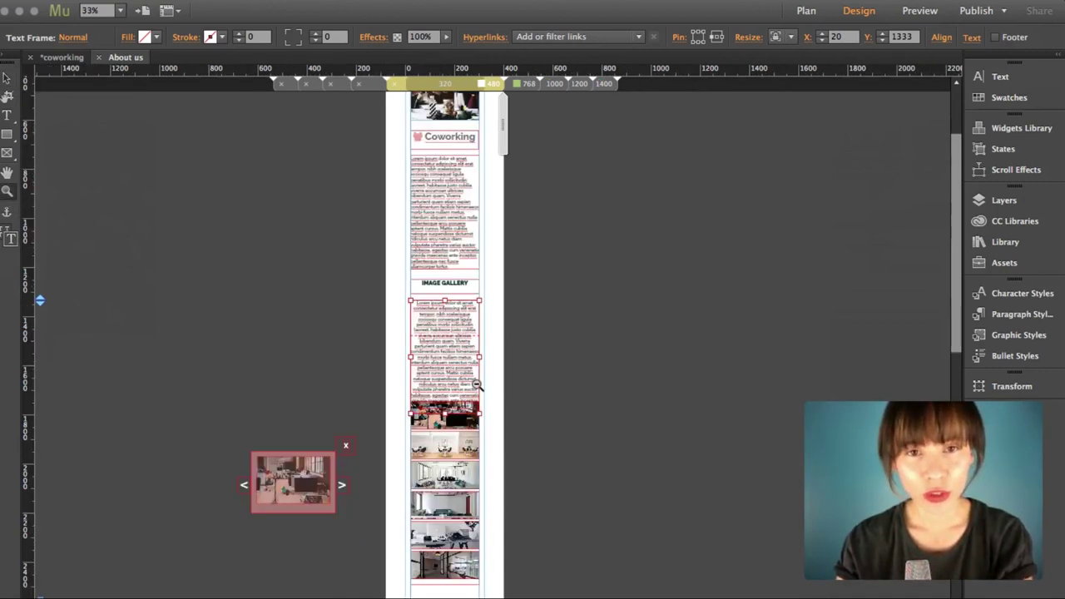
{"action": "left_click", "coordinate": [477, 384], "text": "alt"}
{"action": "scroll", "coordinate": [476, 384], "scroll_direction": "up", "scroll_amount": 2}
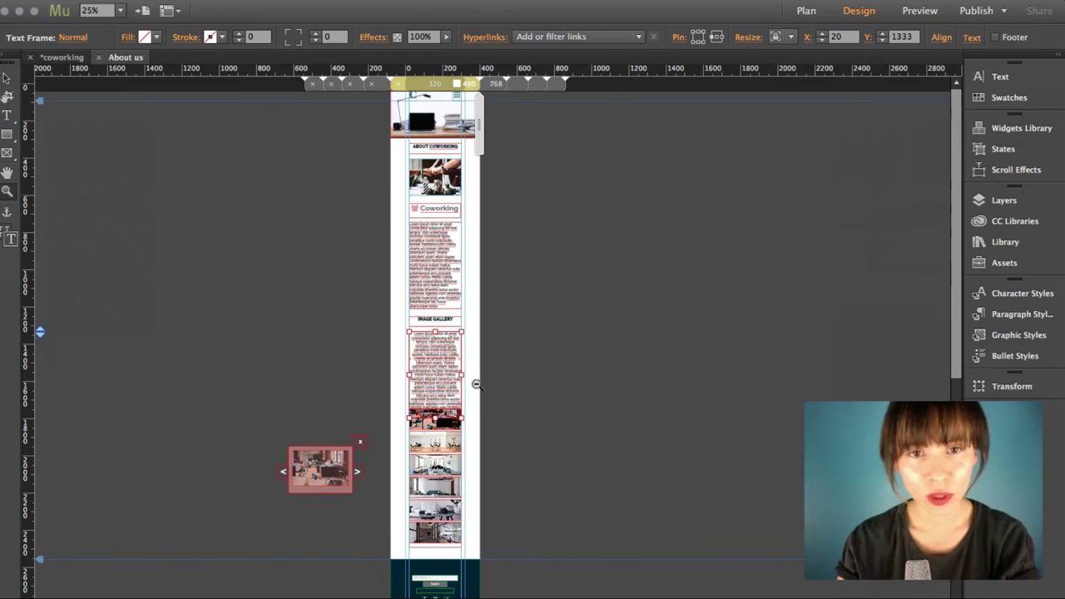
{"action": "key", "text": "v"}
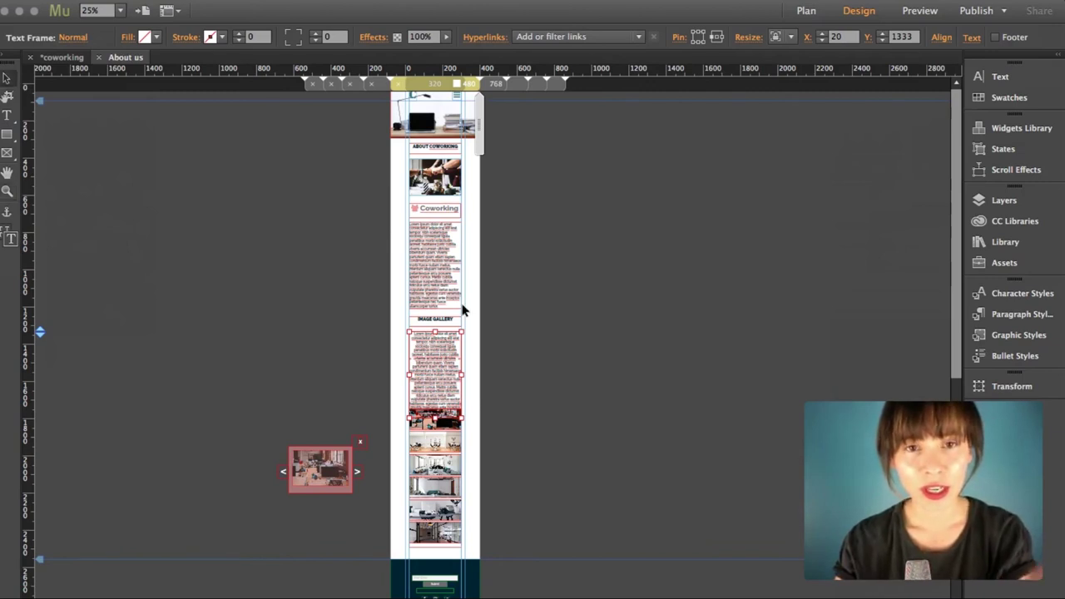
{"action": "left_click", "coordinate": [439, 126]}
{"action": "left_click", "coordinate": [751, 38]}
{"action": "double_click", "coordinate": [865, 85]}
{"action": "type", "text": "25"}
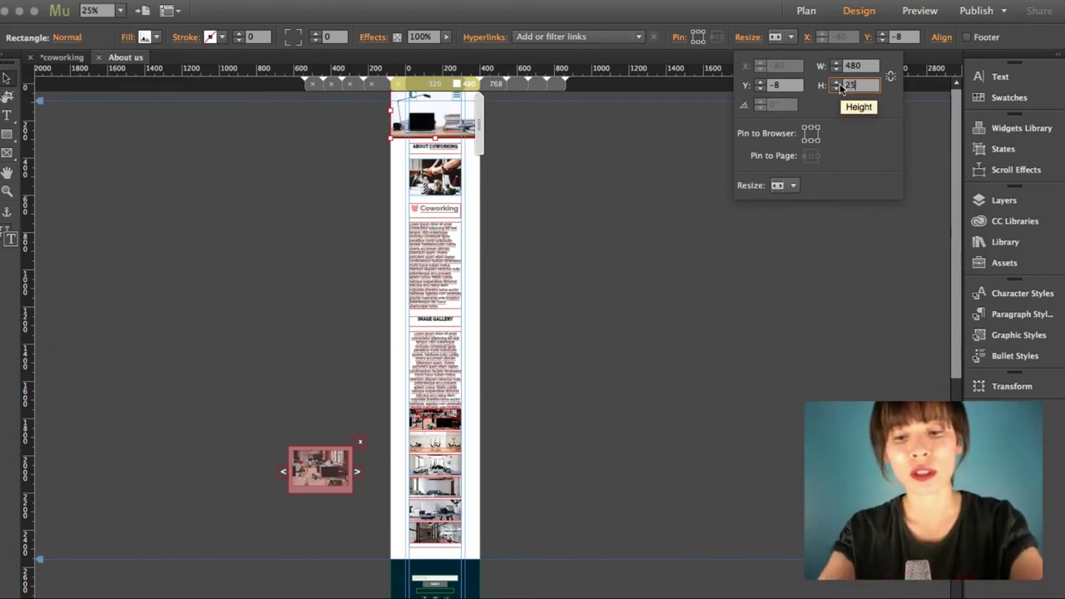
{"action": "type", "text": "0"}
{"action": "key", "text": "Return"}
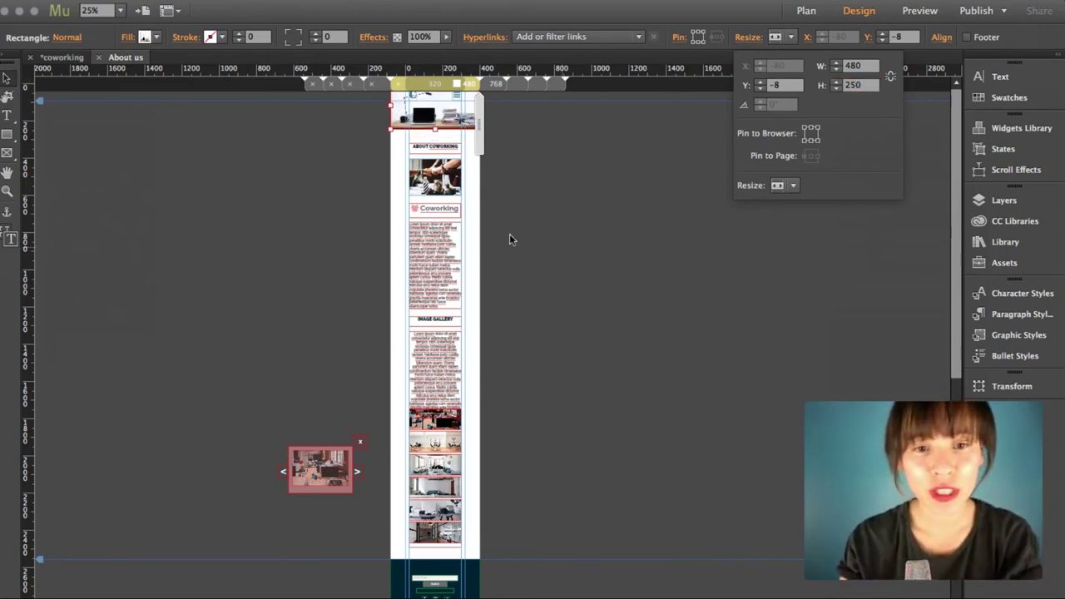
- Move both headings, the photo, the Coworking group and the gallery paragraph up together, bringing the top heading to Y 272
{"action": "left_click", "coordinate": [434, 146]}
{"action": "left_click", "coordinate": [441, 176], "text": "shift"}
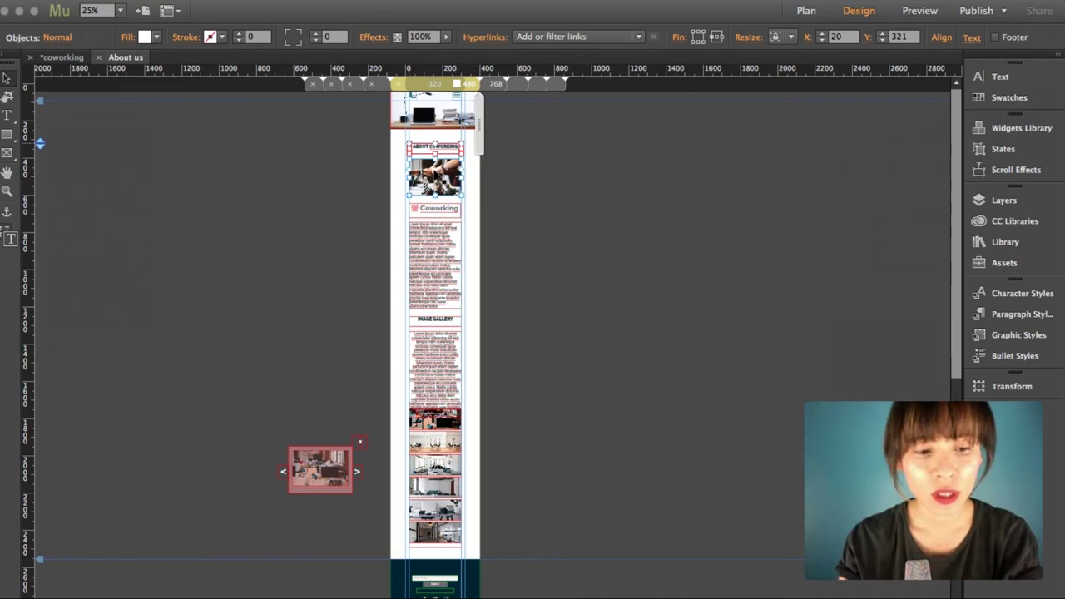
{"action": "left_click", "coordinate": [437, 208], "text": "shift"}
{"action": "left_click", "coordinate": [437, 250], "text": "shift"}
{"action": "left_click", "coordinate": [437, 319], "text": "shift"}
{"action": "left_click", "coordinate": [441, 376], "text": "shift"}
{"action": "left_click_drag", "start_coordinate": [441, 274], "coordinate": [442, 268]}
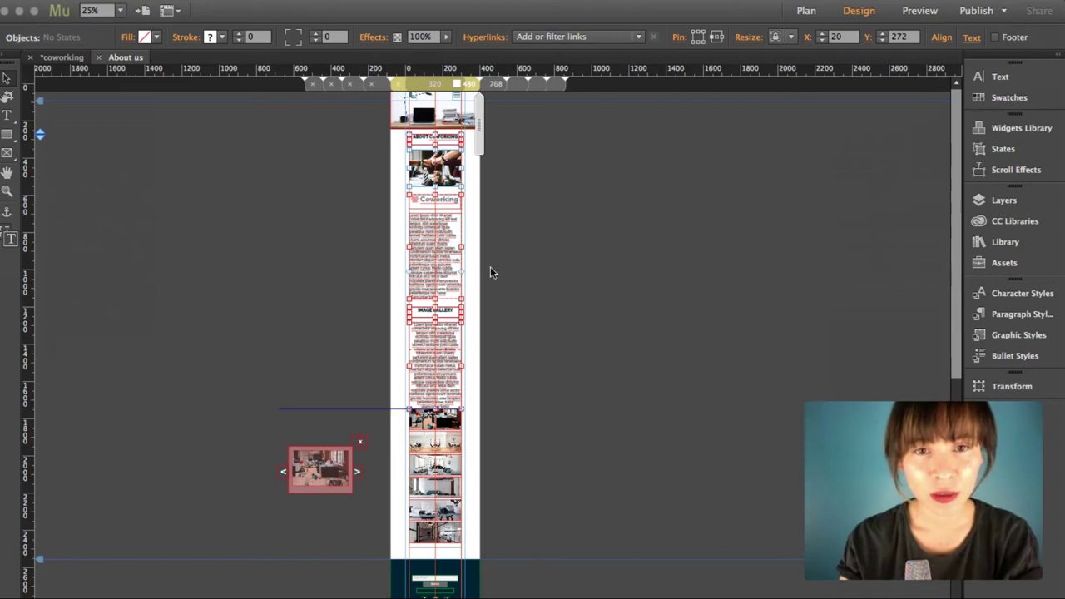
{"action": "left_click", "coordinate": [530, 283]}
- Nudge the Coworking title and text group up to Y 584
{"action": "left_click", "coordinate": [431, 201]}
{"action": "key", "text": "Up"}
{"action": "key", "text": "Up"}
{"action": "key", "text": "Up"}
{"action": "key", "text": "Up"}
{"action": "key", "text": "Up"}
{"action": "key", "text": "Up"}
{"action": "key", "text": "Up"}
{"action": "key", "text": "Up"}
{"action": "key", "text": "Up"}
{"action": "key", "text": "Up"}
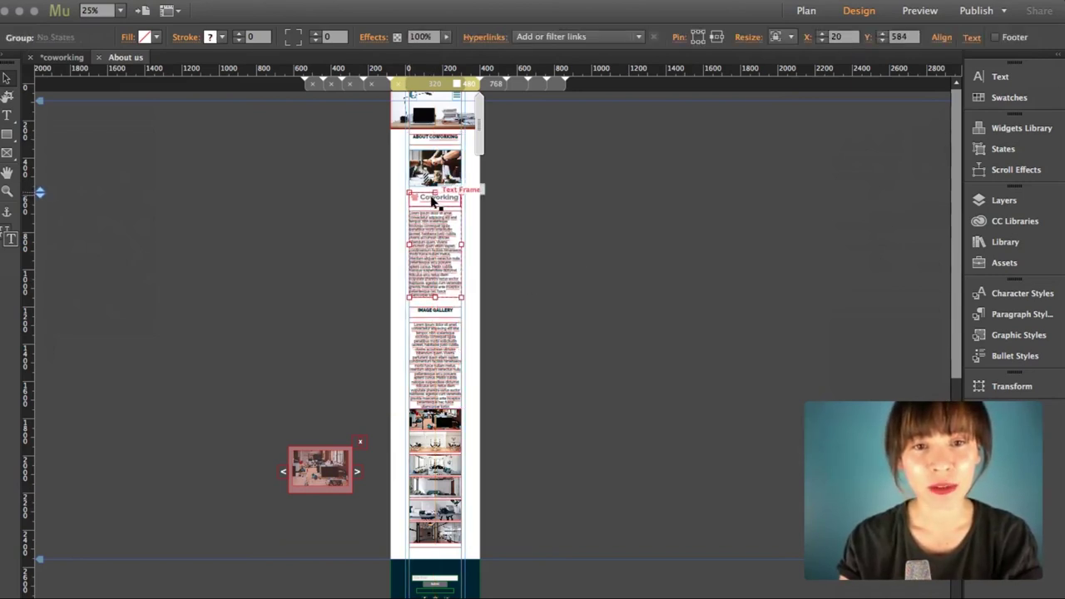
- Nudge the IMAGE GALLERY heading up to Y 1190
{"action": "left_click", "coordinate": [440, 314]}
{"action": "key", "text": "Up"}
{"action": "key", "text": "Up"}
{"action": "key", "text": "Up"}
{"action": "key", "text": "Up"}
{"action": "key", "text": "Up"}
{"action": "key", "text": "Up"}
{"action": "key", "text": "Up"}
{"action": "key", "text": "Up"}
{"action": "key", "text": "Up"}
{"action": "key", "text": "Up"}
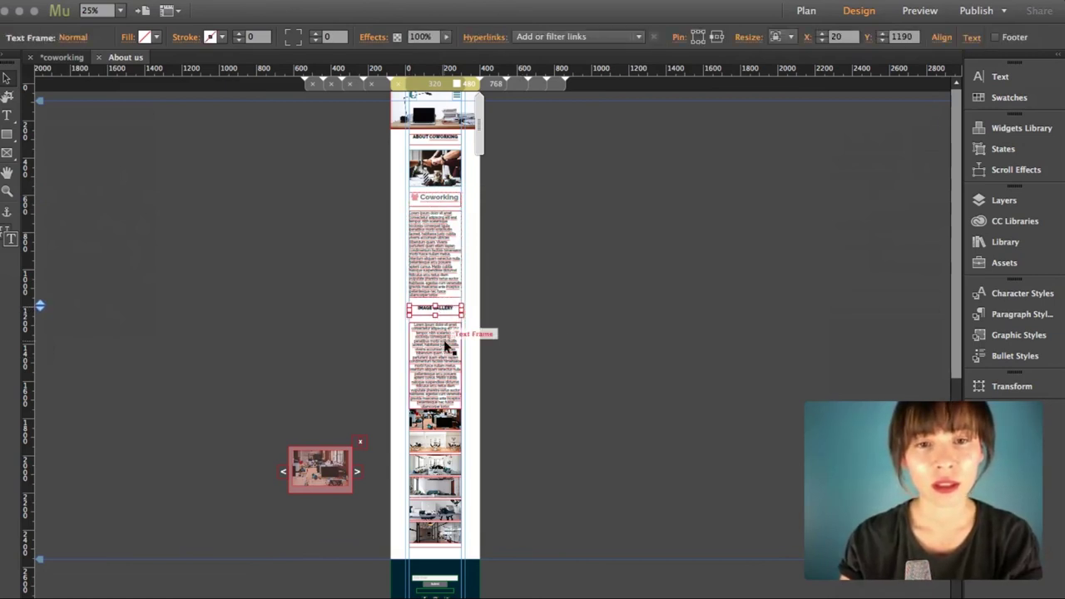
{"action": "left_click", "coordinate": [447, 348]}
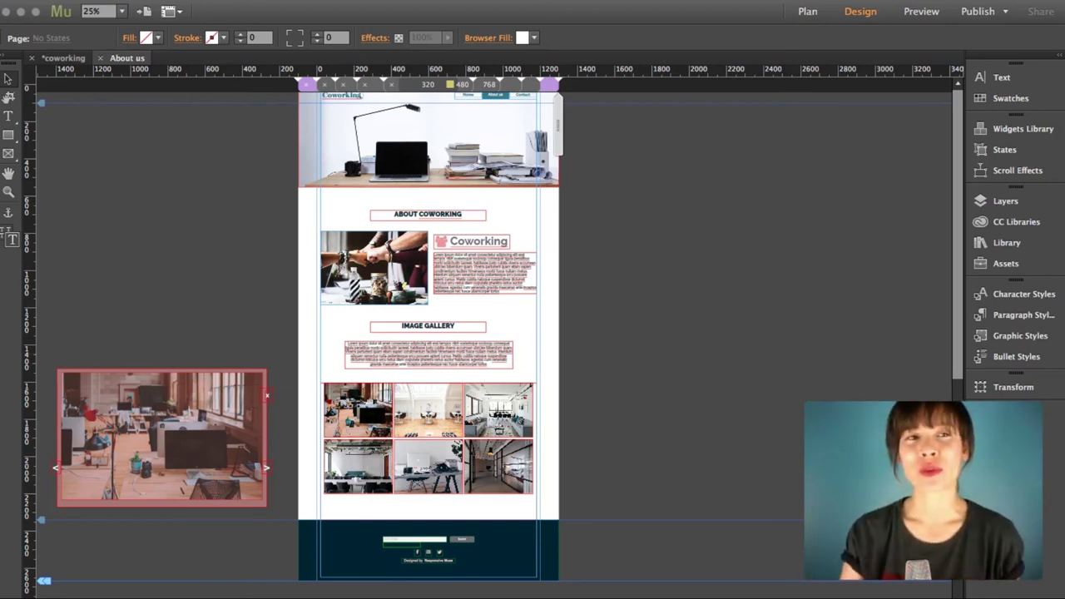
- Preview the About us page in the browser and review it from header to footer at full width
{"action": "left_click", "coordinate": [138, 0]}
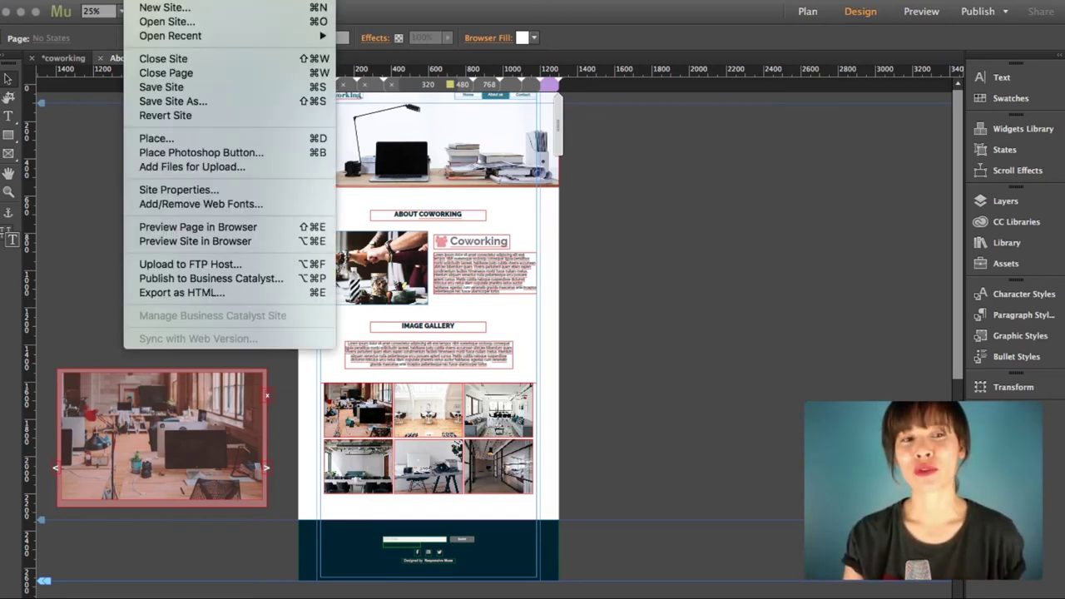
{"action": "left_click", "coordinate": [187, 233]}
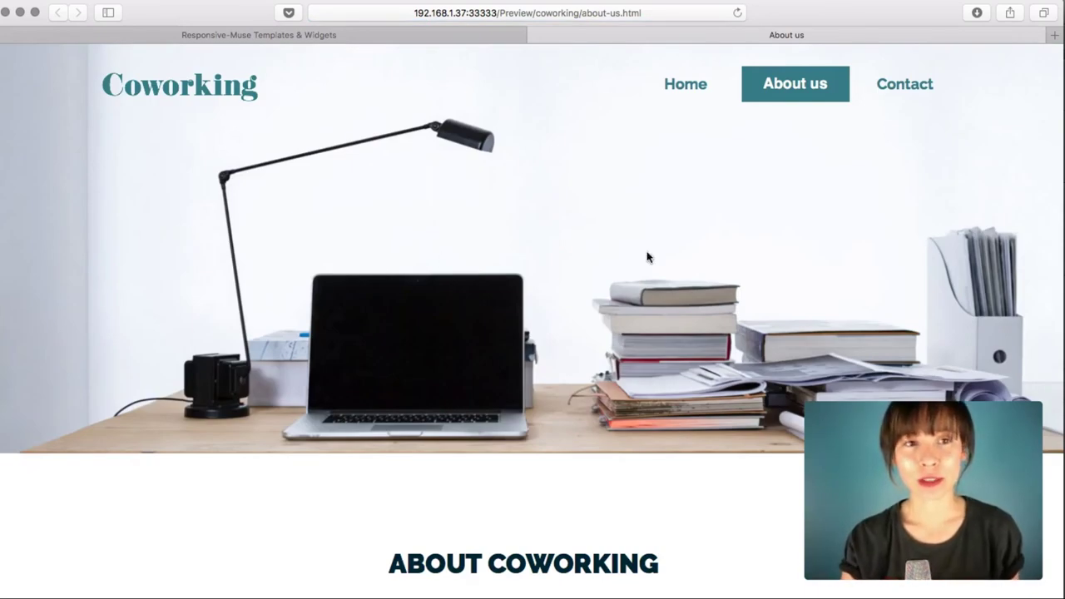
{"action": "scroll", "coordinate": [725, 255], "scroll_direction": "down", "scroll_amount": 15}
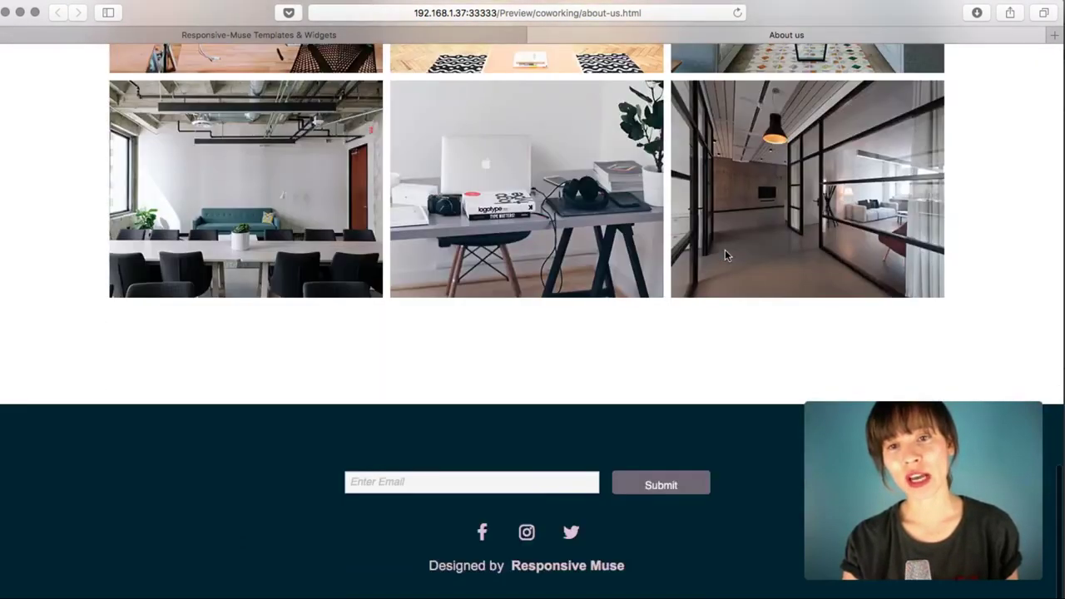
{"action": "scroll", "coordinate": [725, 255], "scroll_direction": "up", "scroll_amount": 15}
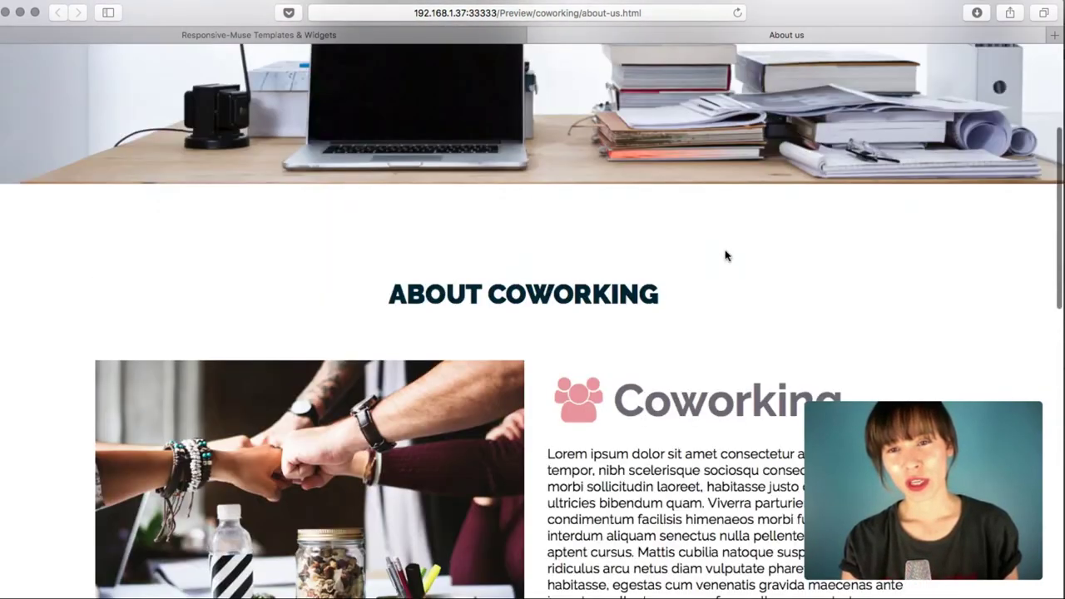
{"action": "scroll", "coordinate": [724, 254], "scroll_direction": "up", "scroll_amount": 3}
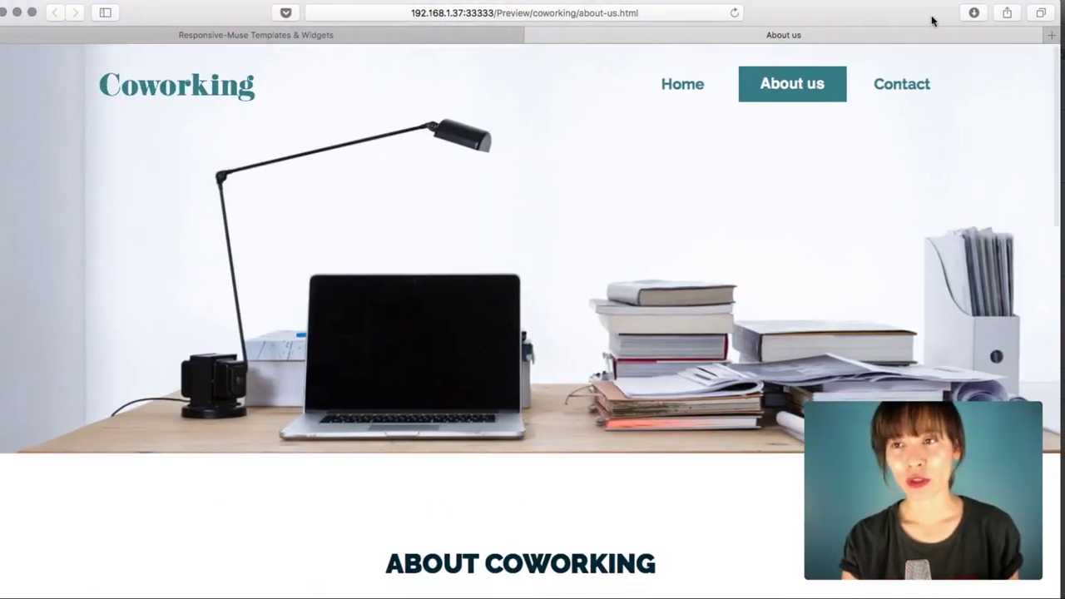
- Check the page's responsive layout at progressively narrower browser widths, and restore the window to full width
{"action": "left_click_drag", "start_coordinate": [1059, 92], "coordinate": [874, 88]}
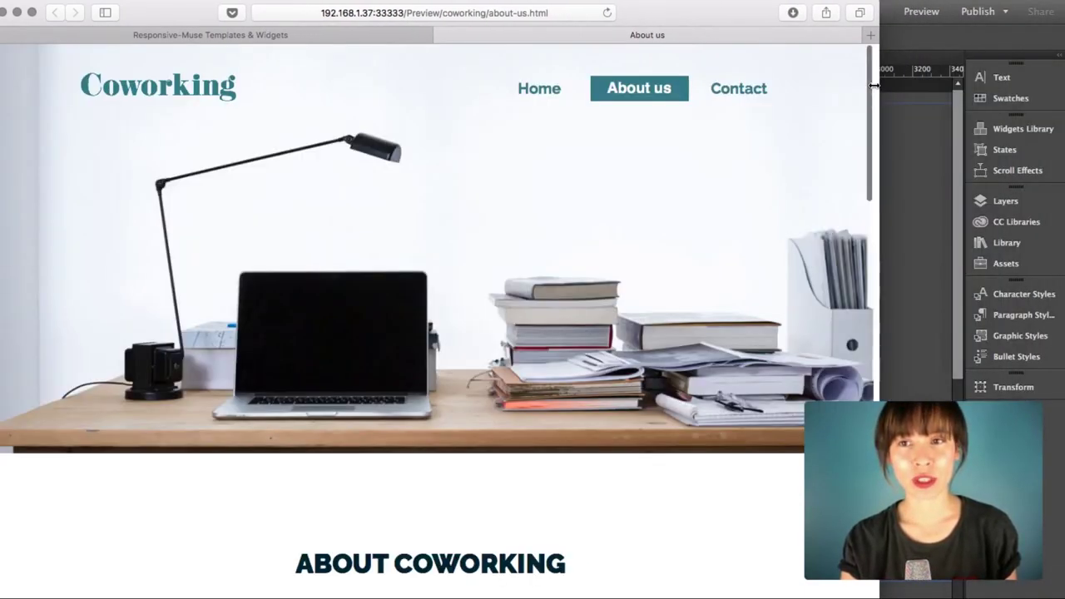
{"action": "scroll", "coordinate": [825, 92], "scroll_direction": "down", "scroll_amount": 5}
{"action": "scroll", "coordinate": [824, 91], "scroll_direction": "down", "scroll_amount": 10}
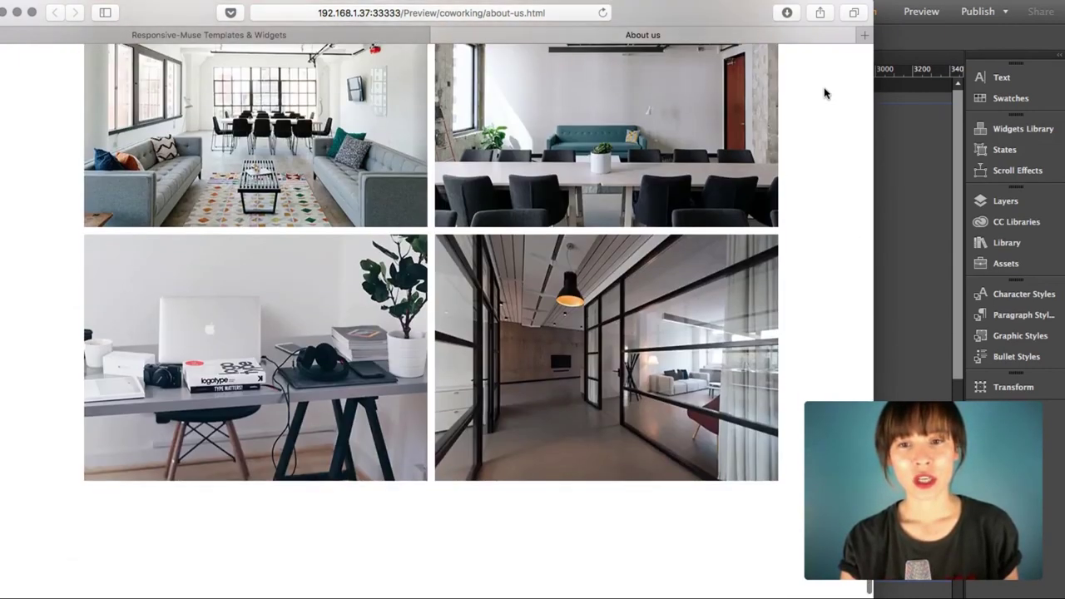
{"action": "left_click_drag", "start_coordinate": [874, 91], "coordinate": [714, 97]}
{"action": "scroll", "coordinate": [637, 151], "scroll_direction": "up", "scroll_amount": 5}
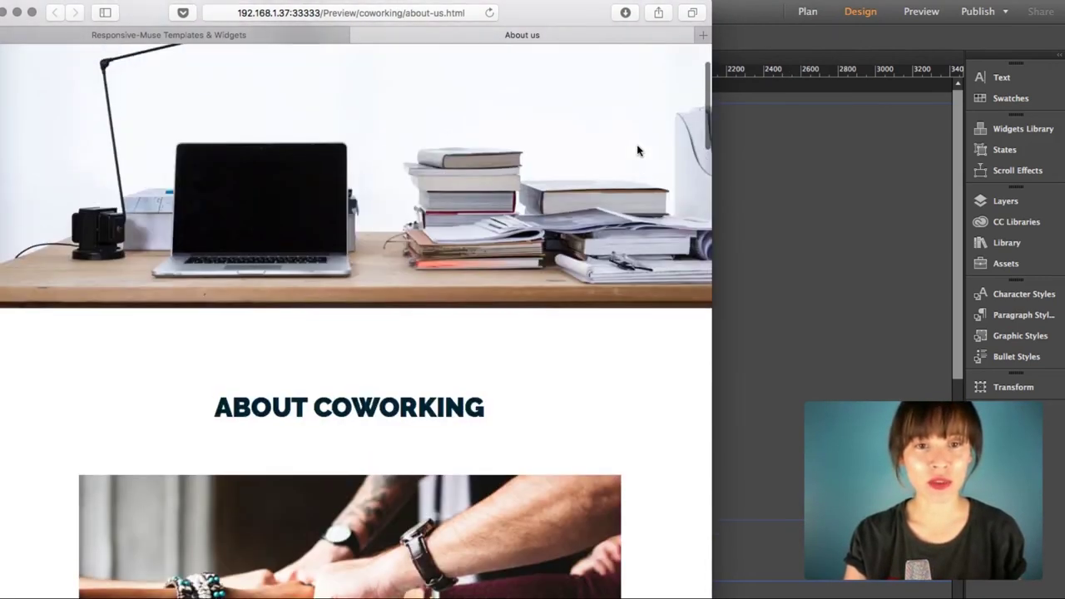
{"action": "scroll", "coordinate": [638, 150], "scroll_direction": "down", "scroll_amount": 7}
{"action": "scroll", "coordinate": [637, 151], "scroll_direction": "down", "scroll_amount": 6}
{"action": "scroll", "coordinate": [637, 151], "scroll_direction": "up", "scroll_amount": 12}
{"action": "left_click_drag", "start_coordinate": [712, 158], "coordinate": [533, 158]}
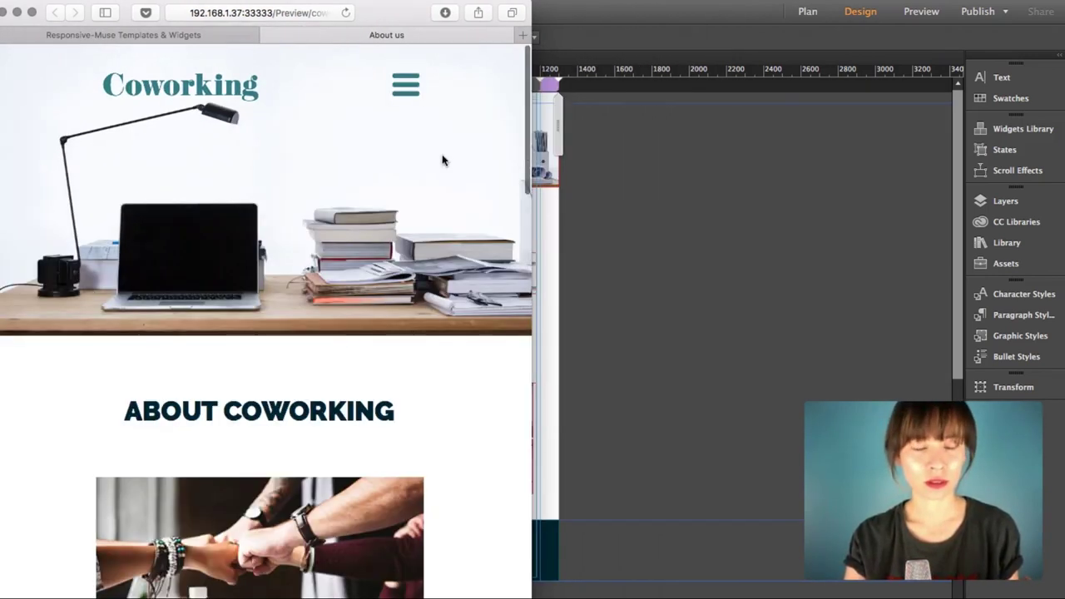
{"action": "scroll", "coordinate": [443, 160], "scroll_direction": "down", "scroll_amount": 6}
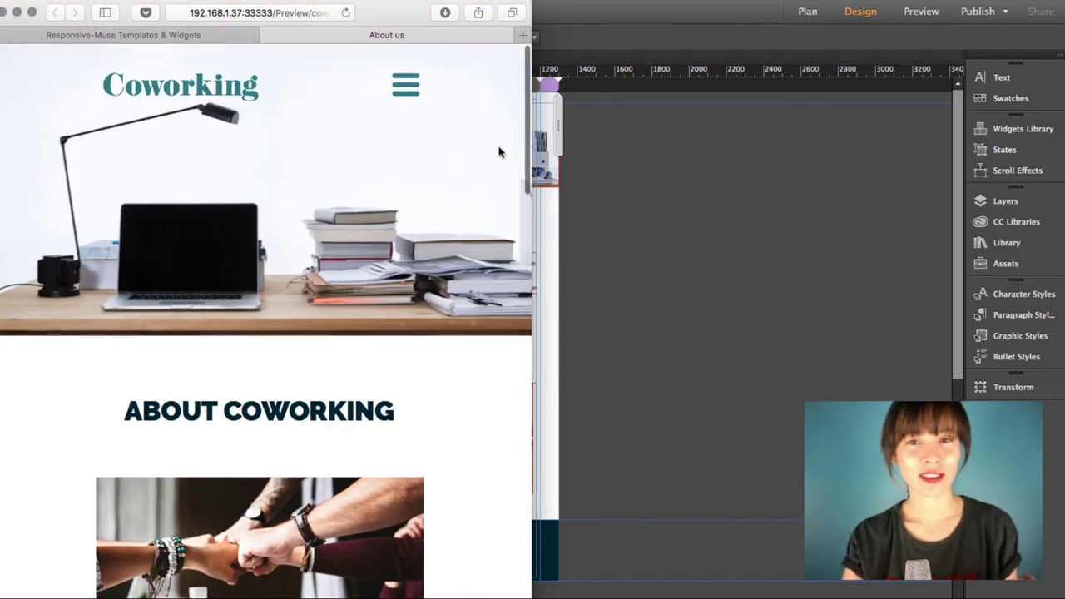
{"action": "left_click_drag", "start_coordinate": [531, 151], "coordinate": [1056, 166]}
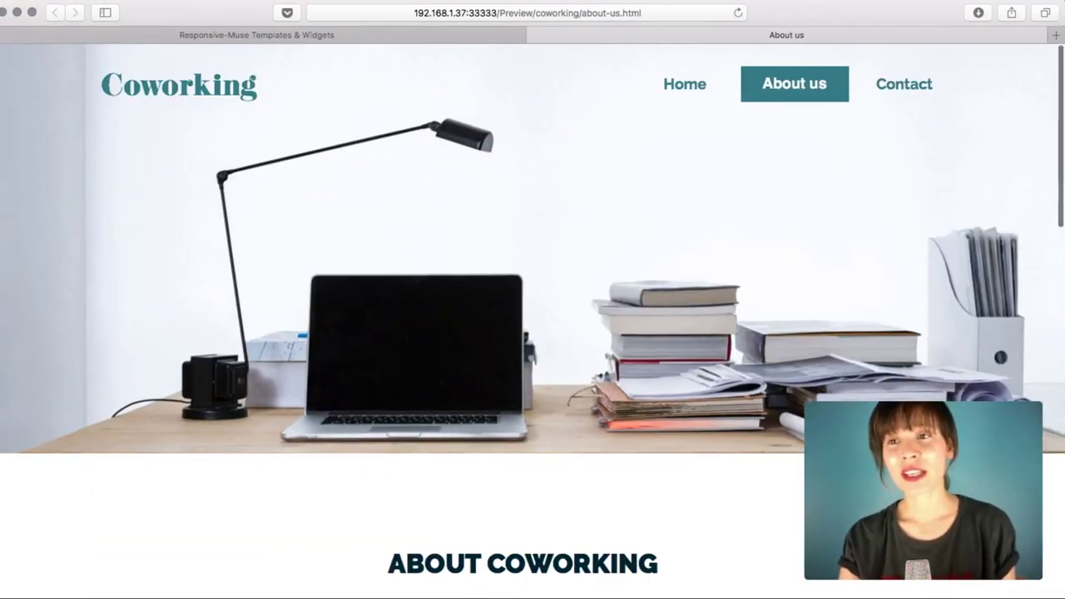